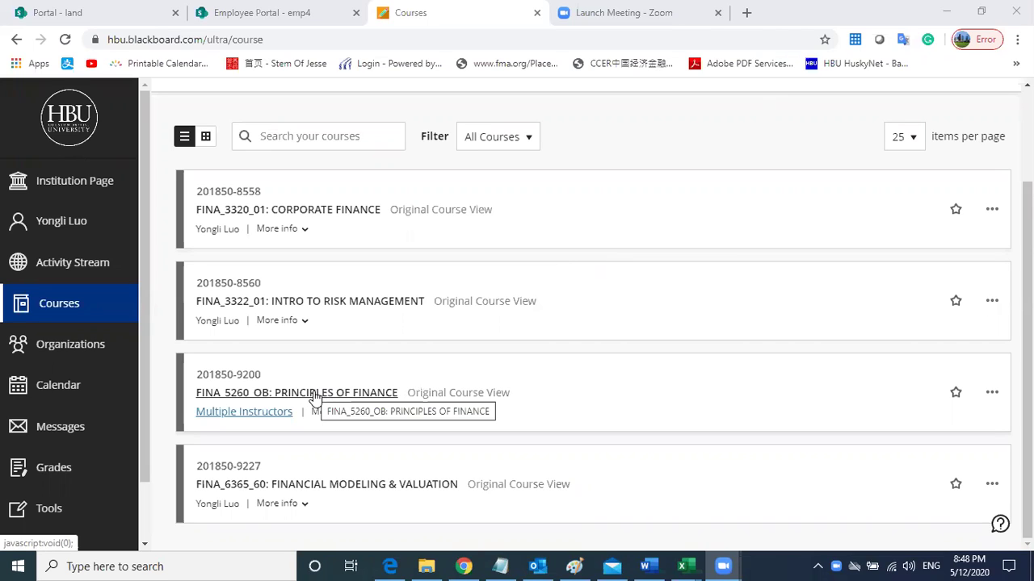
Open the FINA_5260_OB: Principles of Finance course and look through its Start Here page.
{"action": "left_click", "coordinate": [314, 397]}
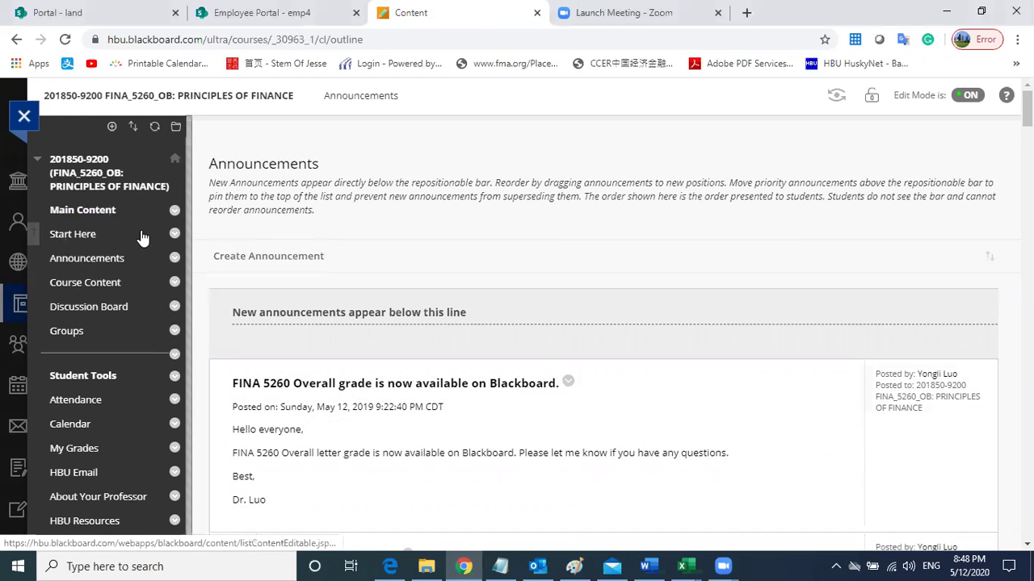
{"action": "left_click", "coordinate": [83, 240]}
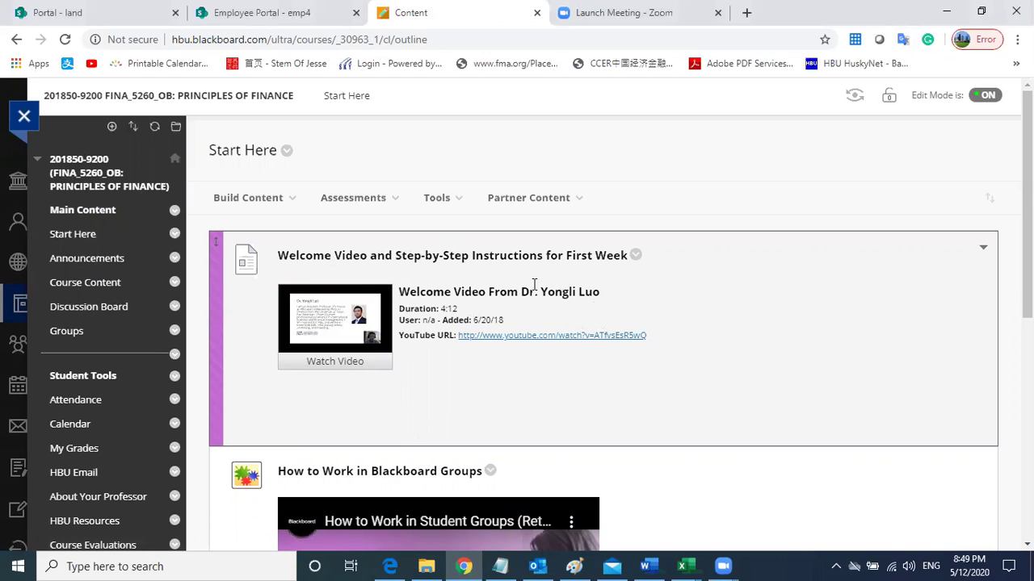
{"action": "scroll", "coordinate": [485, 339], "scroll_direction": "down", "scroll_amount": 5}
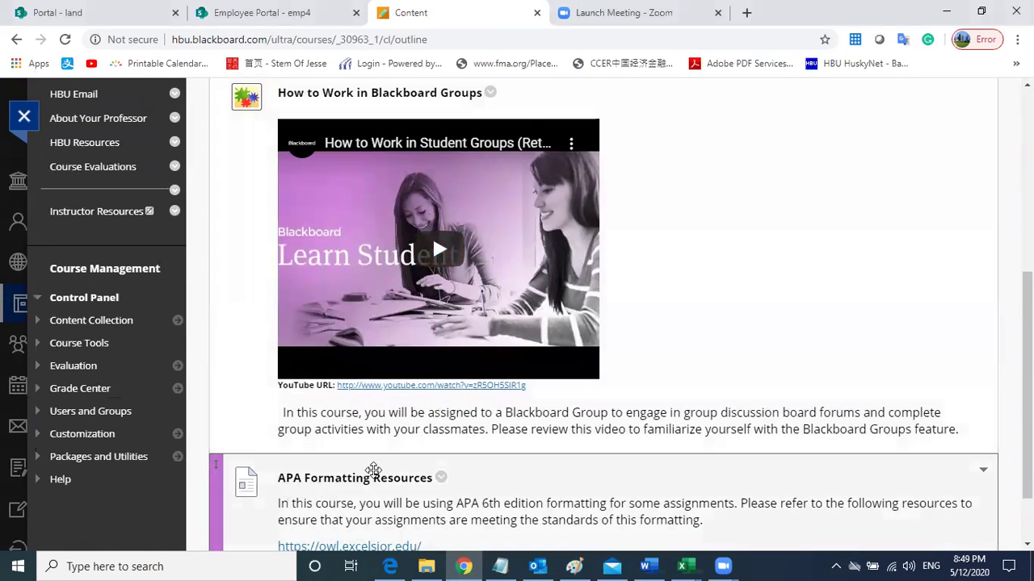
{"action": "scroll", "coordinate": [373, 471], "scroll_direction": "down", "scroll_amount": 1}
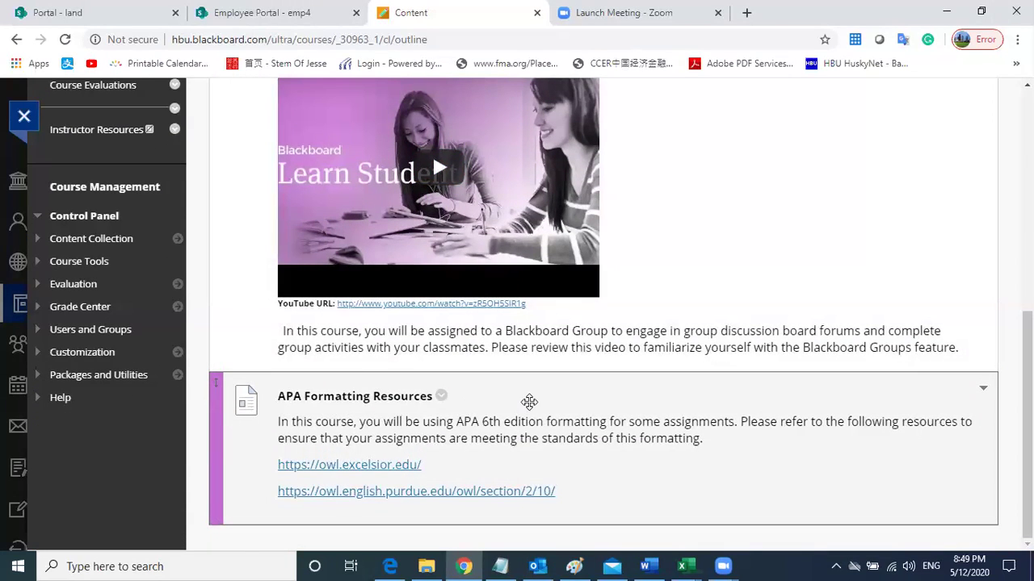
{"action": "scroll", "coordinate": [667, 380], "scroll_direction": "up", "scroll_amount": 6}
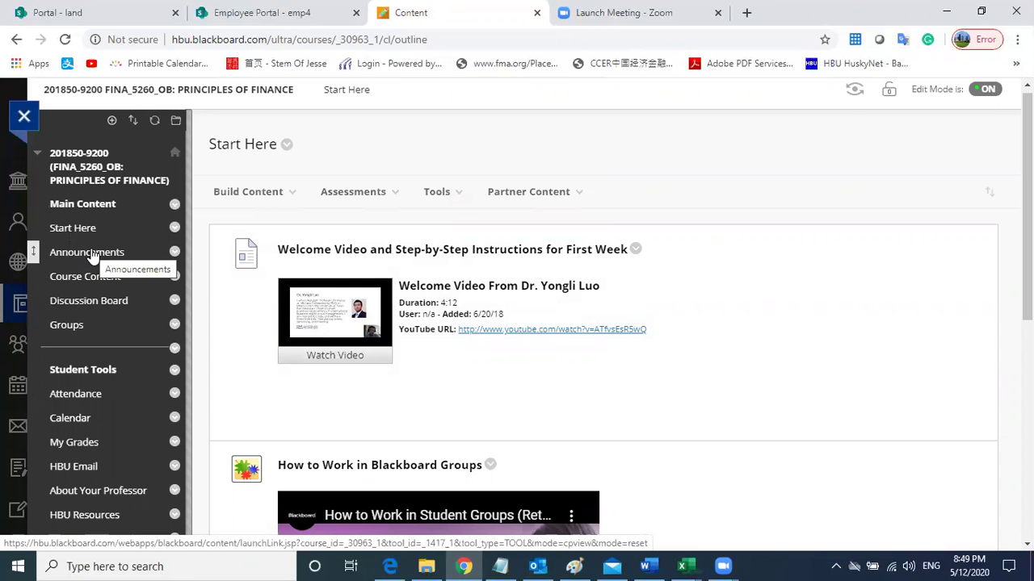
Start a new course announcement with the subject "FINA 5260 Week 1 Announcement", correcting the misspelled word.
{"action": "left_click", "coordinate": [89, 253]}
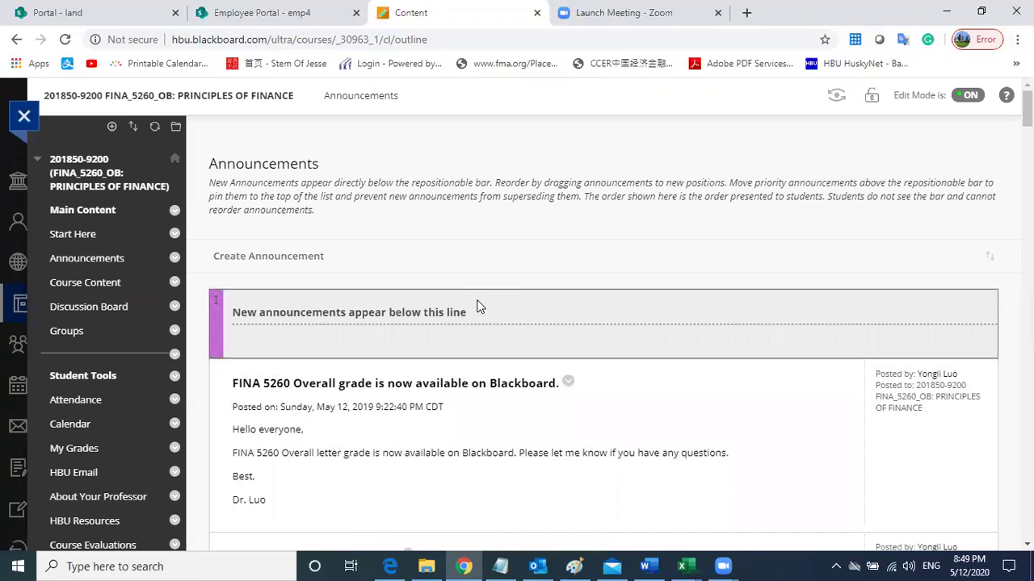
{"action": "left_click", "coordinate": [271, 256]}
{"action": "scroll", "coordinate": [519, 332], "scroll_direction": "down", "scroll_amount": 1}
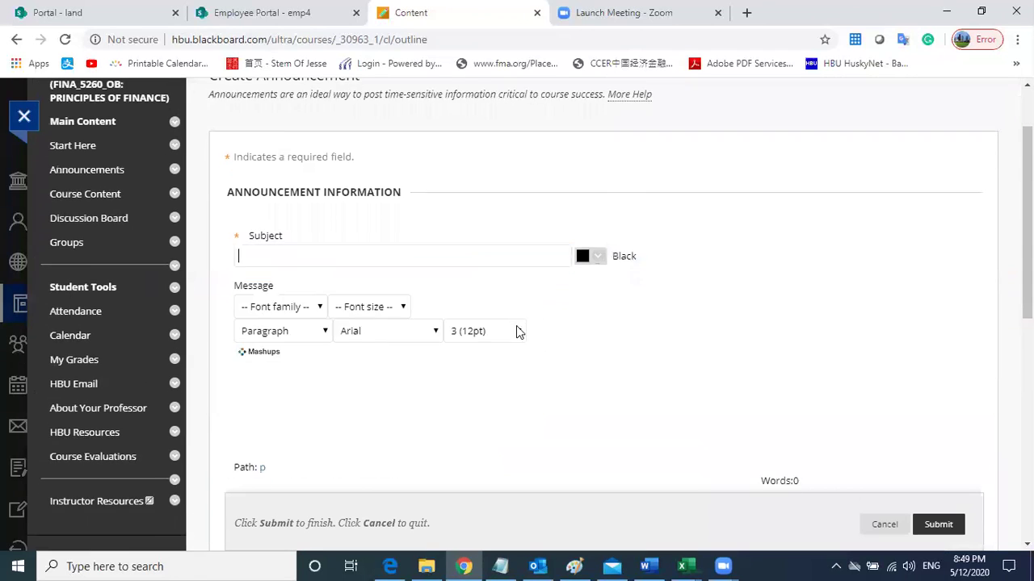
{"action": "scroll", "coordinate": [518, 332], "scroll_direction": "down", "scroll_amount": 1}
{"action": "type", "text": "Fi"}
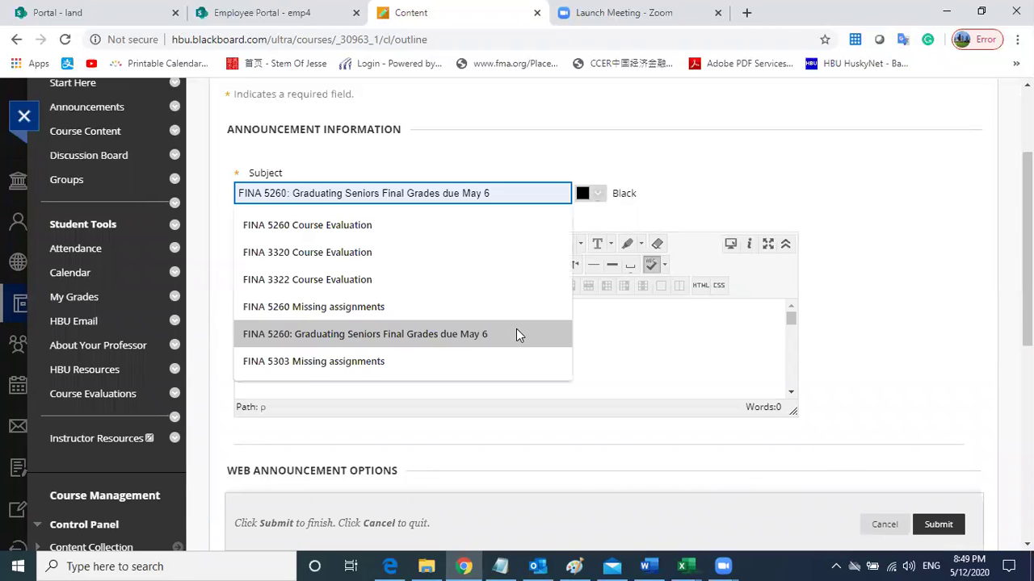
{"action": "type", "text": "NA 5260"}
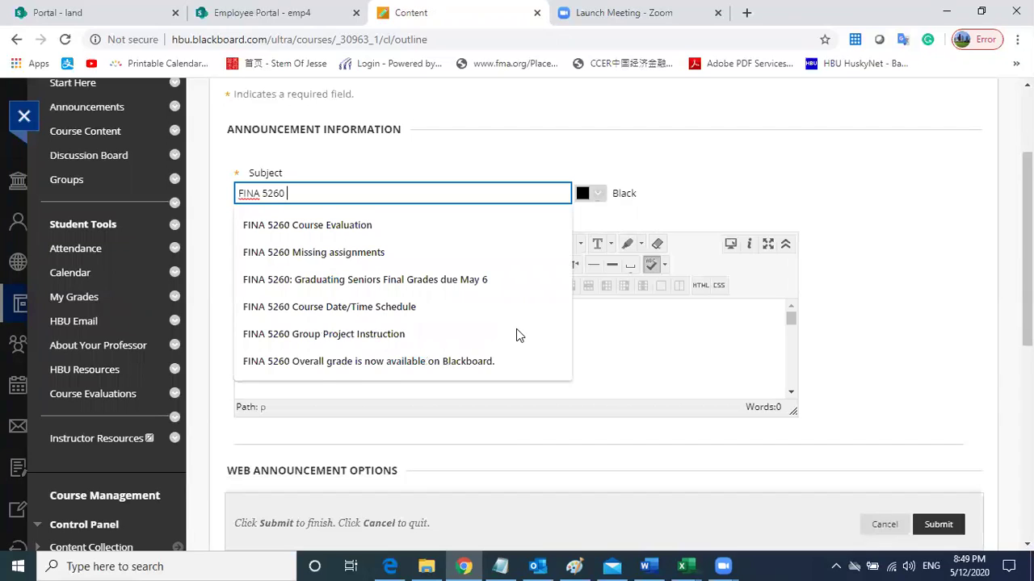
{"action": "type", "text": " Week"}
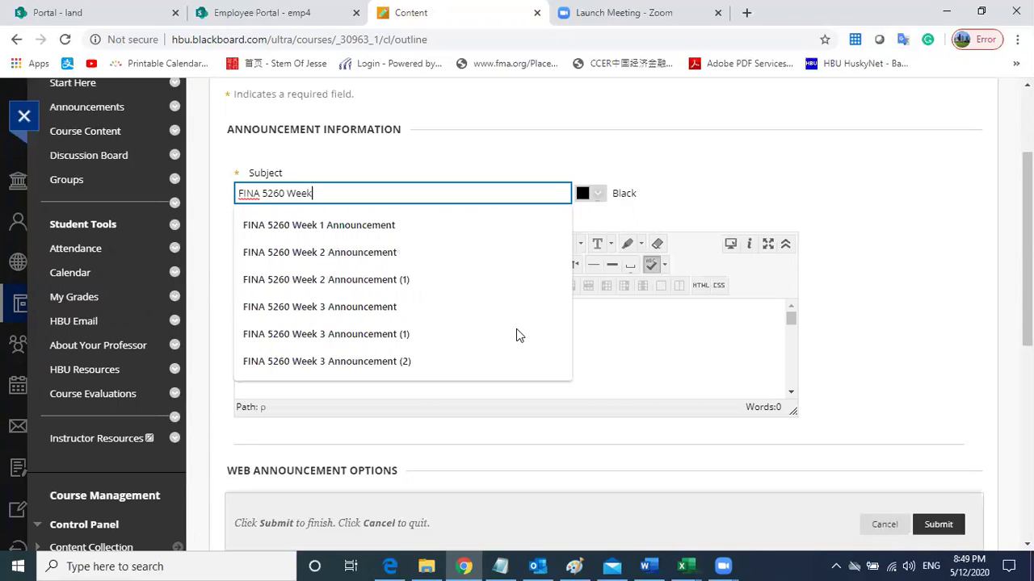
{"action": "type", "text": " 1"}
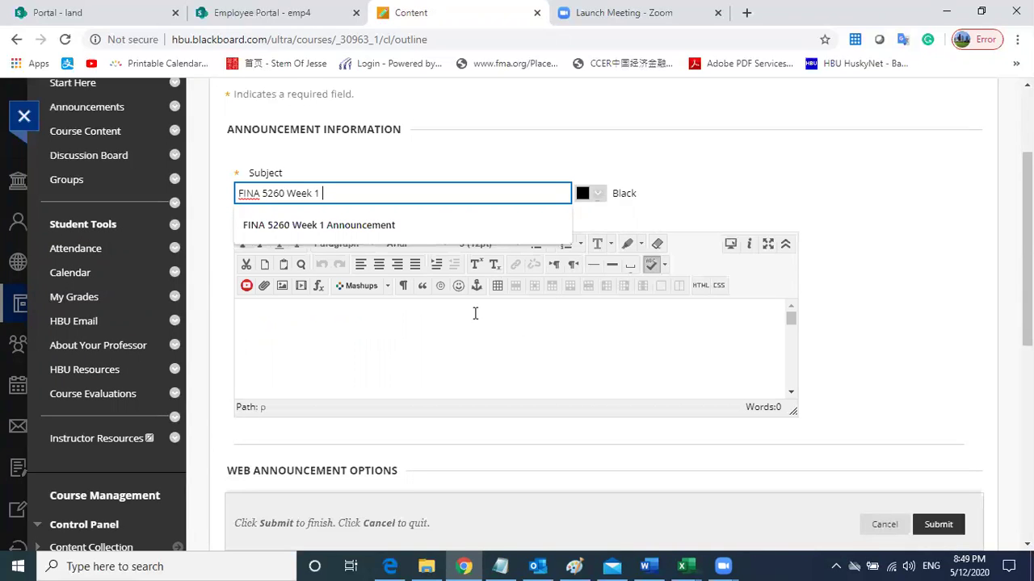
{"action": "type", "text": " A"}
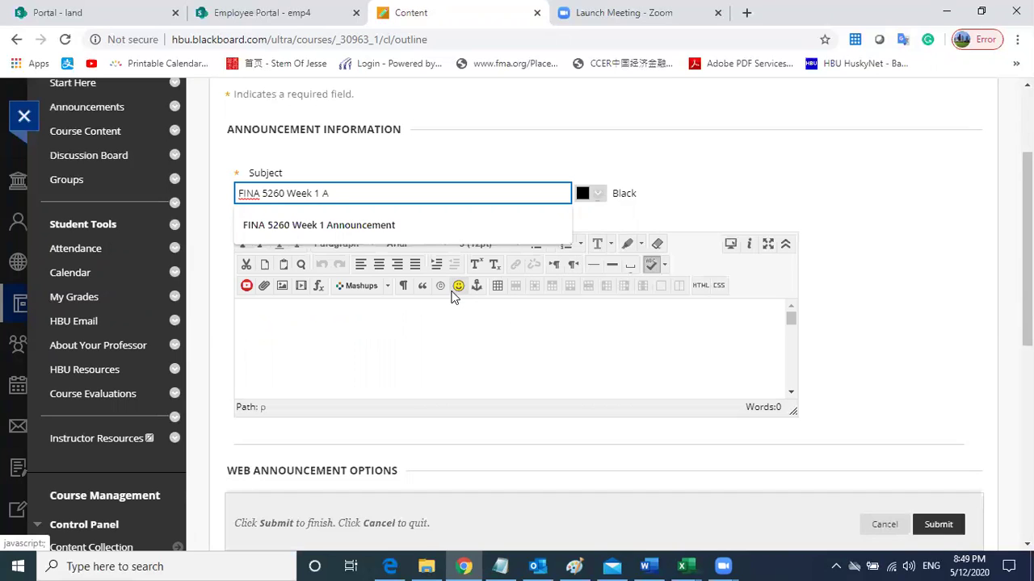
{"action": "type", "text": "nnouncemnt"}
{"action": "right_click", "coordinate": [350, 196]}
{"action": "left_click", "coordinate": [395, 208]}
Begin the announcement's message with a short greeting and look over the web announcement options.
{"action": "left_click", "coordinate": [294, 337]}
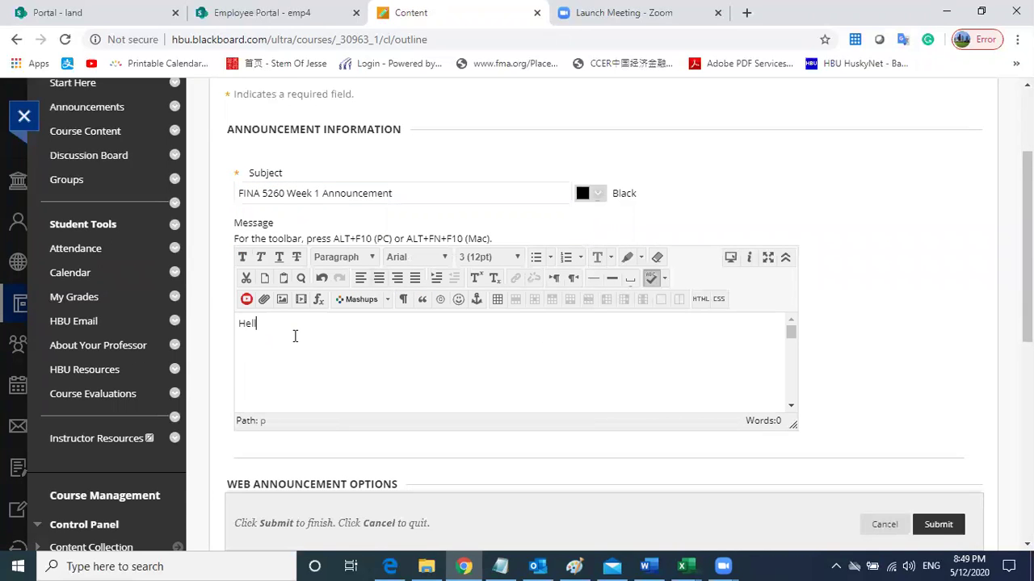
{"action": "scroll", "coordinate": [351, 371], "scroll_direction": "down", "scroll_amount": 5}
{"action": "left_click_drag", "start_coordinate": [787, 357], "coordinate": [793, 410]}
{"action": "scroll", "coordinate": [566, 376], "scroll_direction": "down", "scroll_amount": 3}
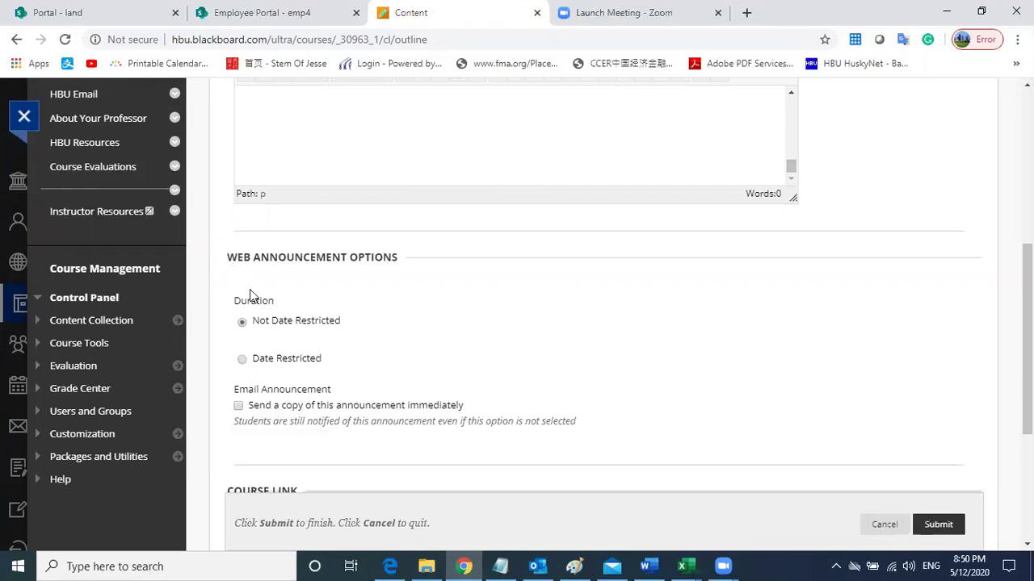
{"action": "scroll", "coordinate": [251, 374], "scroll_direction": "down", "scroll_amount": 2}
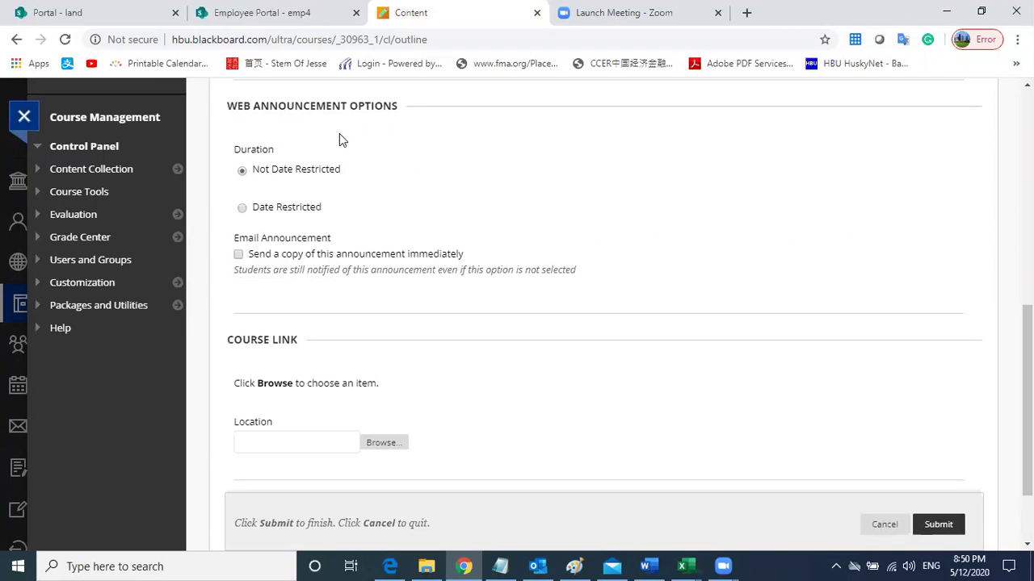
Make the announcement date restricted, displaying it after 05/17/2020 at 12:00 AM.
{"action": "left_click", "coordinate": [242, 208]}
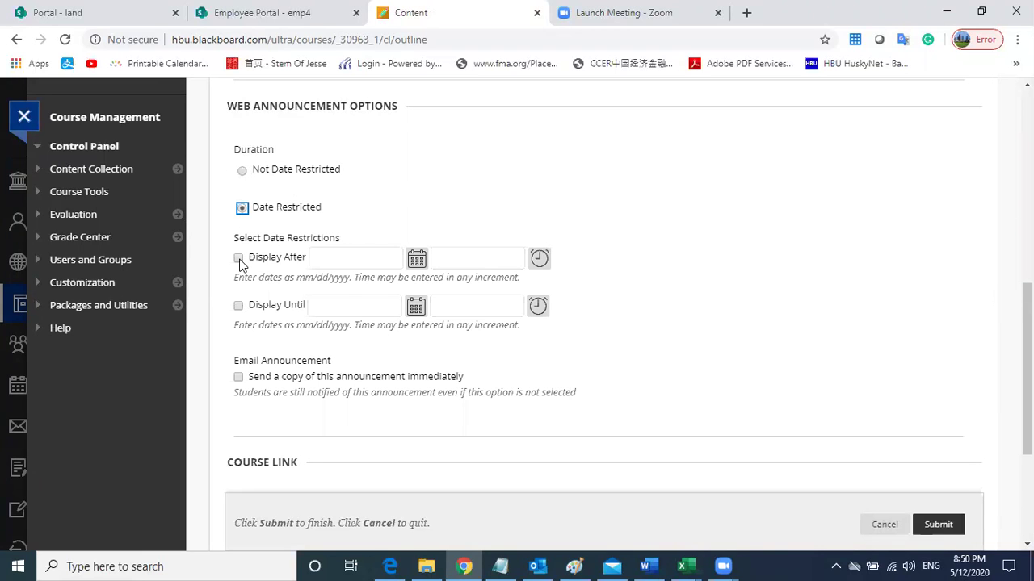
{"action": "left_click", "coordinate": [239, 259]}
{"action": "left_click", "coordinate": [416, 259]}
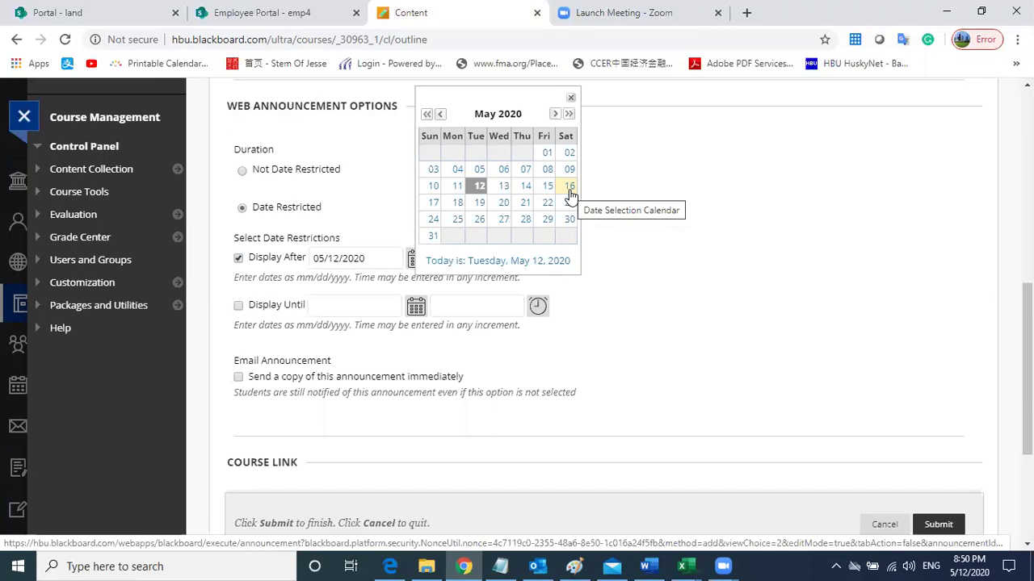
{"action": "left_click", "coordinate": [434, 204]}
{"action": "left_click", "coordinate": [539, 259]}
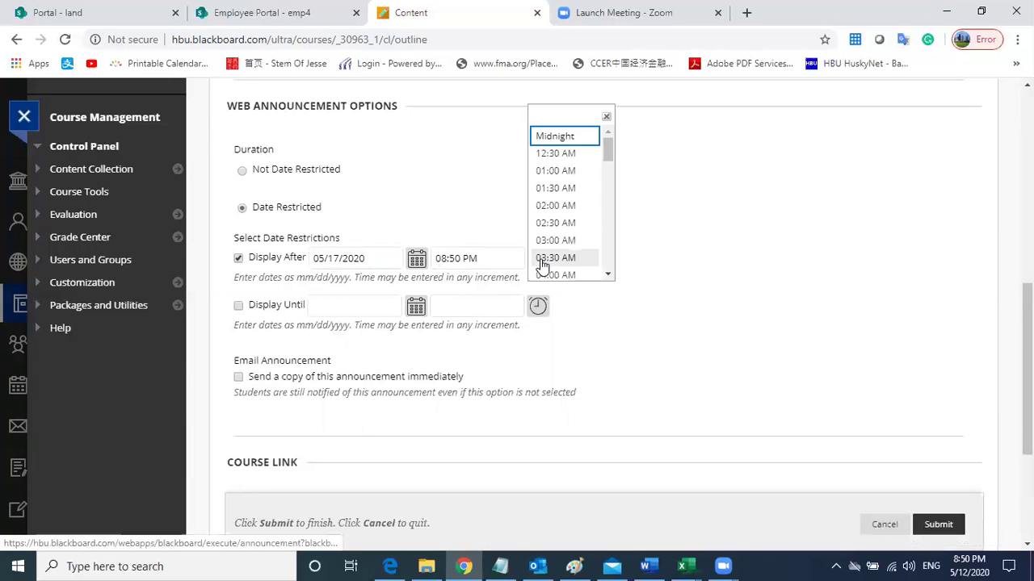
{"action": "left_click", "coordinate": [555, 136]}
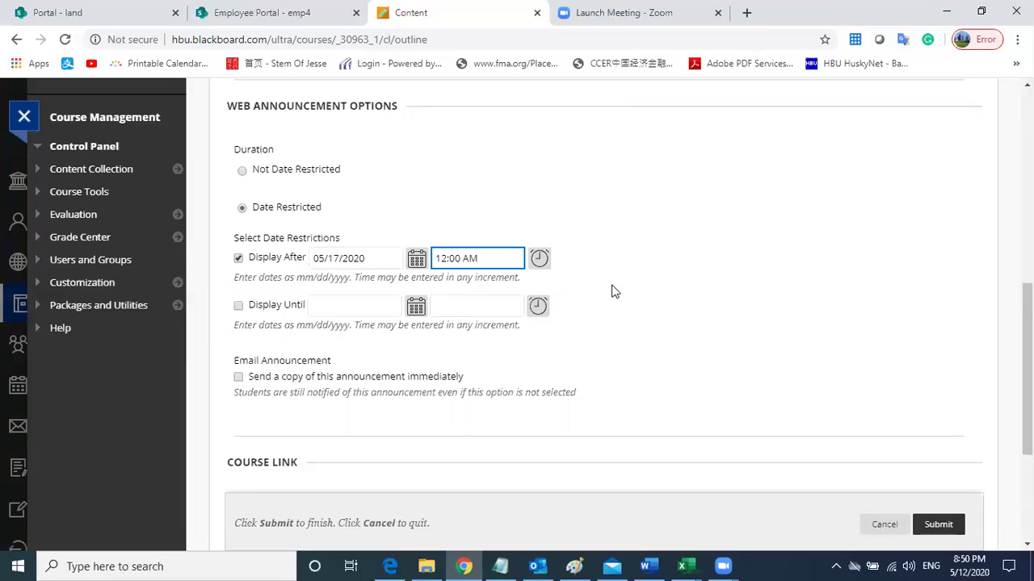
{"action": "scroll", "coordinate": [313, 344], "scroll_direction": "down", "scroll_amount": 2}
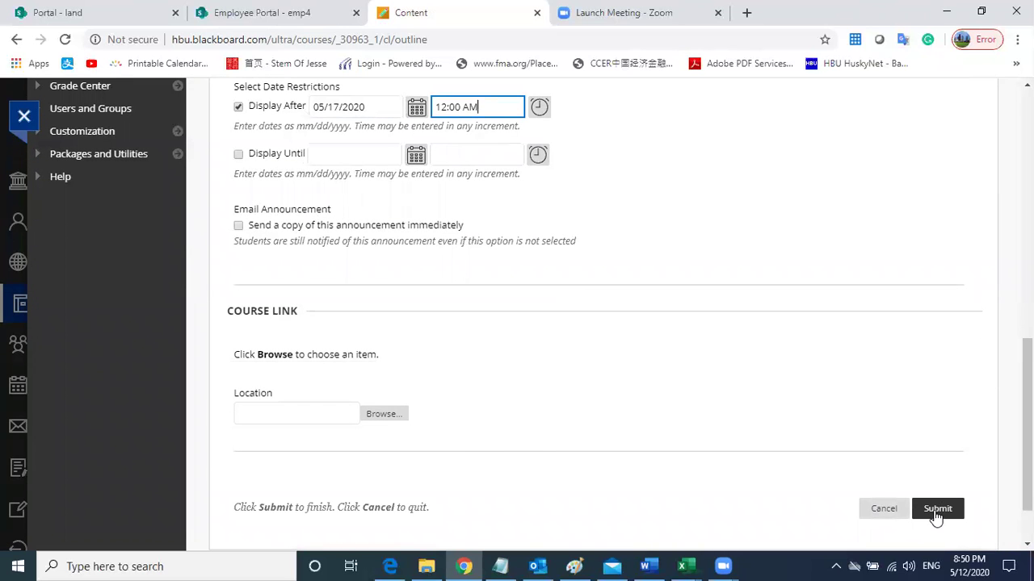
Return to the announcements list without submitting the draft and read the FINA 5260 Welcome Announcement.
{"action": "scroll", "coordinate": [581, 403], "scroll_direction": "up", "scroll_amount": 9}
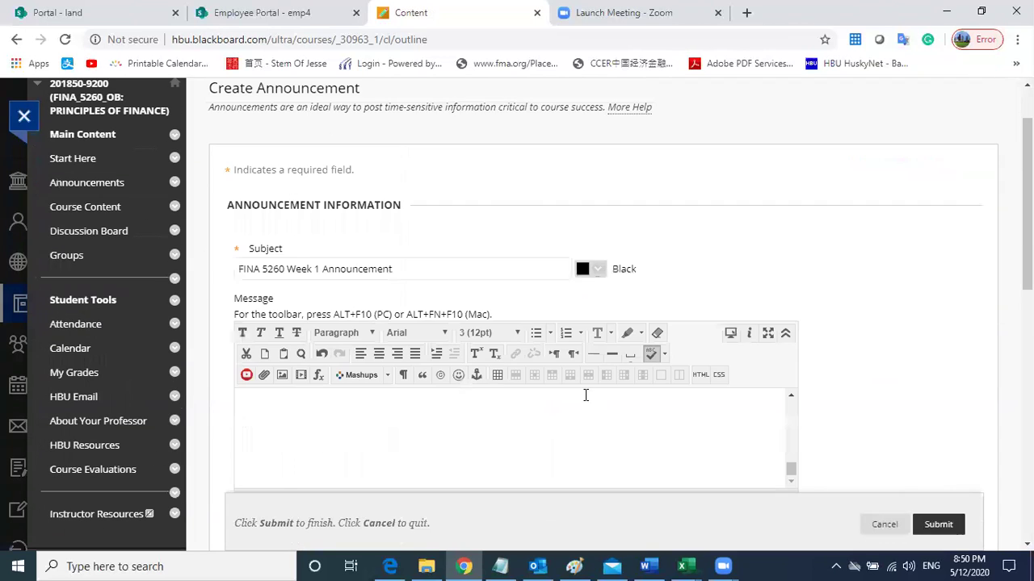
{"action": "left_click", "coordinate": [96, 184]}
{"action": "scroll", "coordinate": [473, 280], "scroll_direction": "down", "scroll_amount": 3}
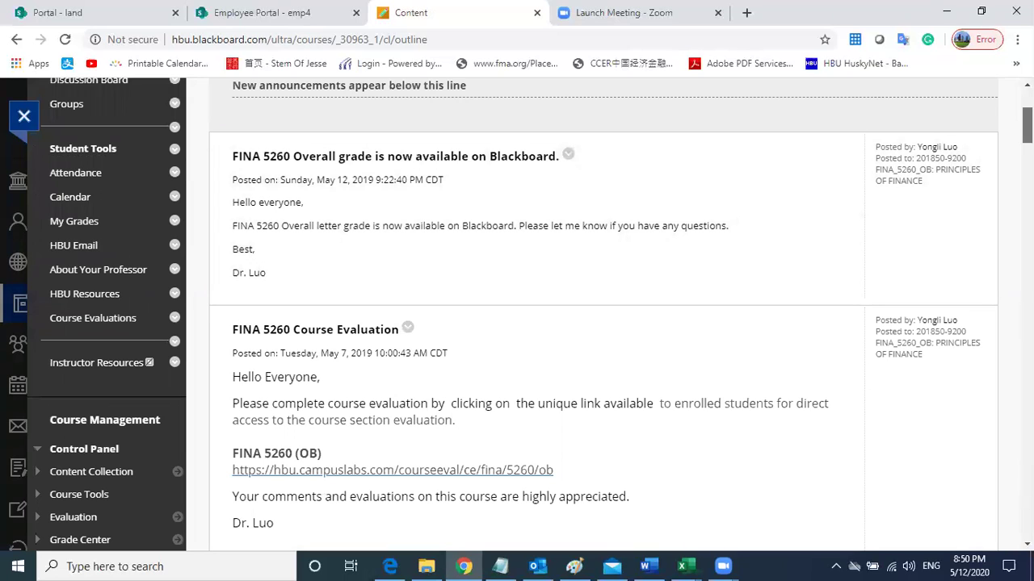
{"action": "left_click_drag", "start_coordinate": [1028, 125], "coordinate": [1001, 489]}
{"action": "scroll", "coordinate": [568, 282], "scroll_direction": "up", "scroll_amount": 2}
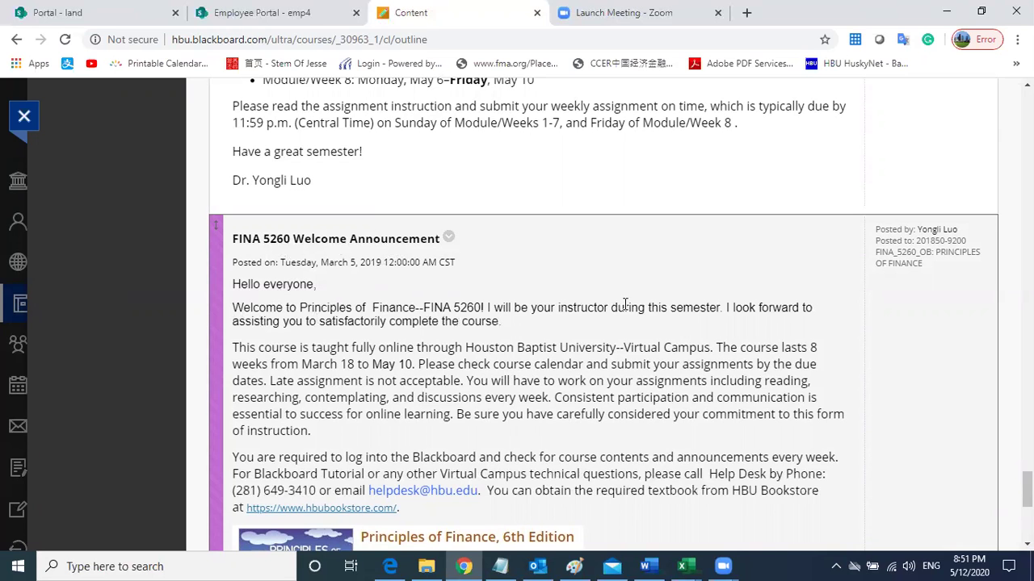
{"action": "scroll", "coordinate": [627, 302], "scroll_direction": "down", "scroll_amount": 3}
{"action": "scroll", "coordinate": [625, 304], "scroll_direction": "down", "scroll_amount": 1}
{"action": "scroll", "coordinate": [564, 358], "scroll_direction": "up", "scroll_amount": 2}
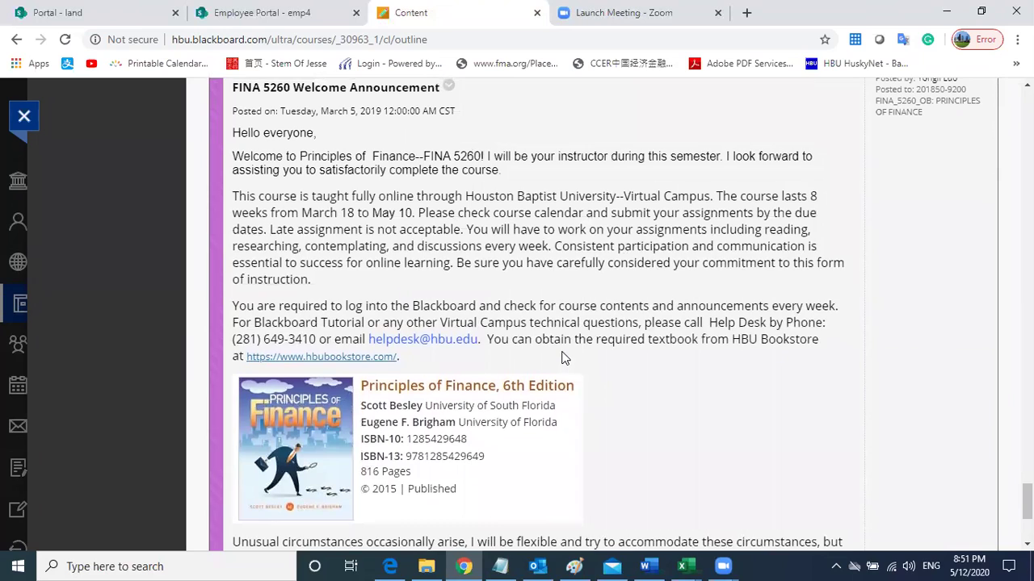
Read the Spring 2019 course schedule announcement and the weekly announcements for weeks 1 to 3.
{"action": "scroll", "coordinate": [564, 358], "scroll_direction": "up", "scroll_amount": 6}
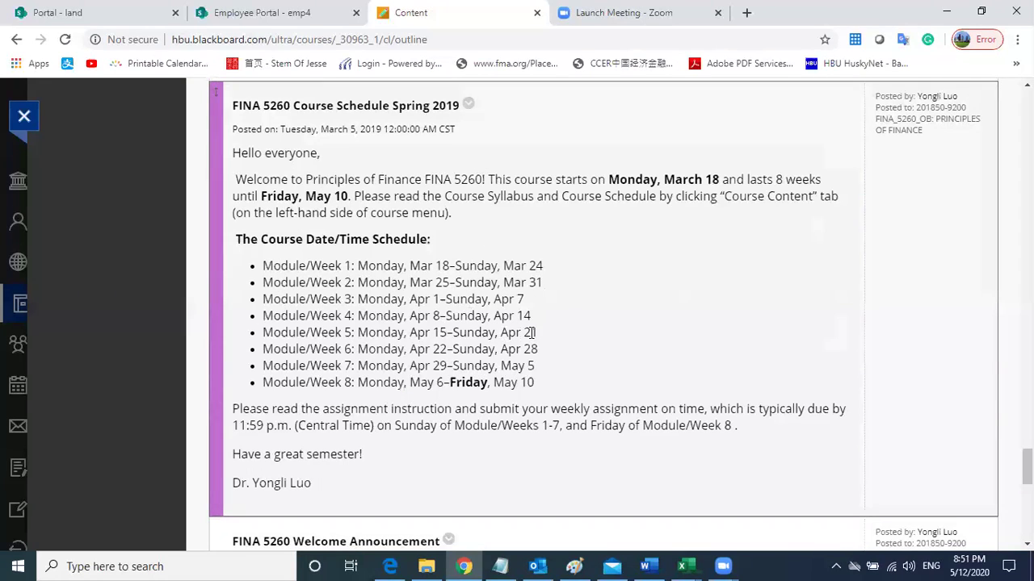
{"action": "scroll", "coordinate": [587, 338], "scroll_direction": "up", "scroll_amount": 6}
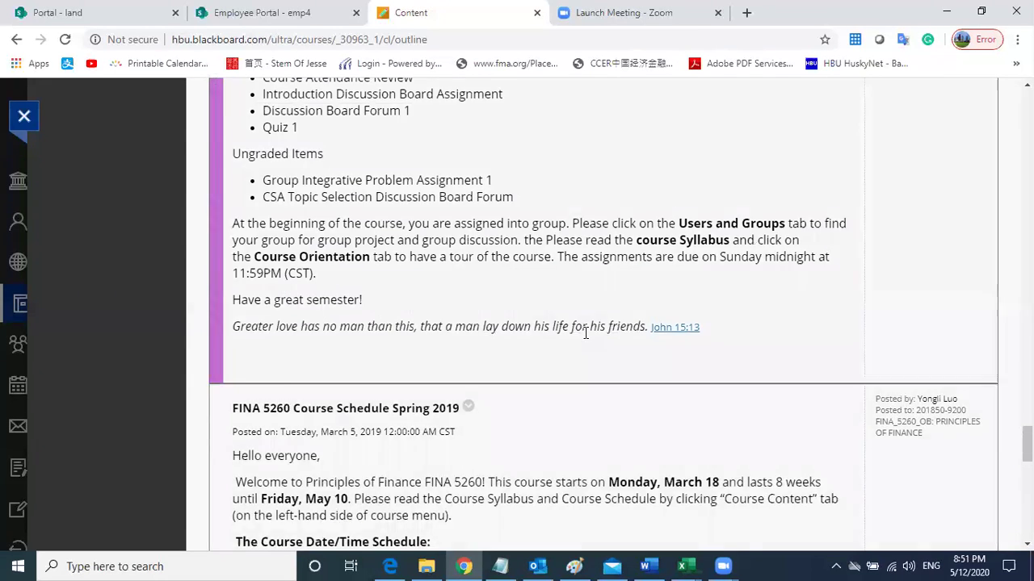
{"action": "scroll", "coordinate": [587, 339], "scroll_direction": "up", "scroll_amount": 1}
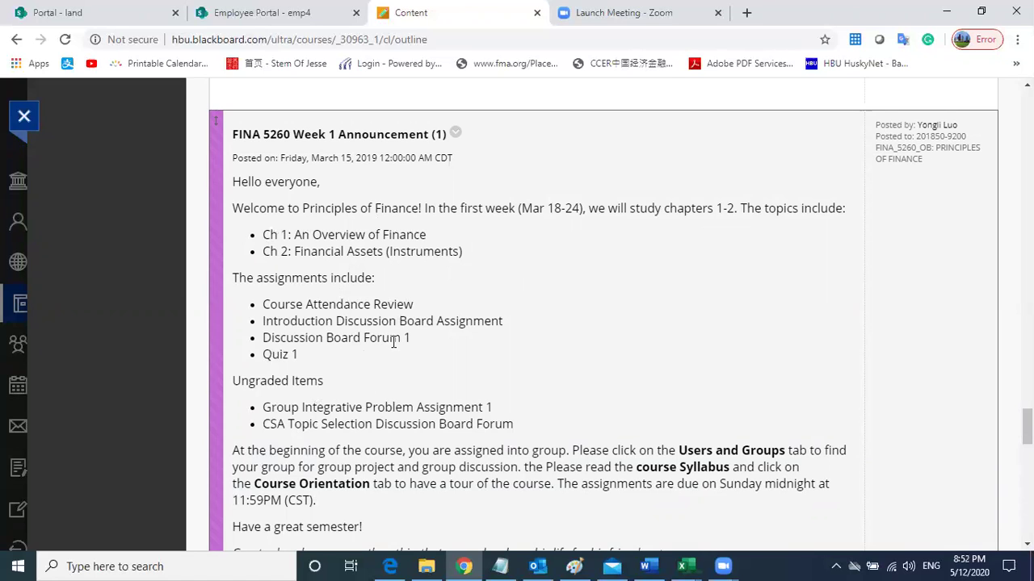
{"action": "scroll", "coordinate": [405, 360], "scroll_direction": "down", "scroll_amount": 2}
{"action": "scroll", "coordinate": [205, 292], "scroll_direction": "up", "scroll_amount": 12}
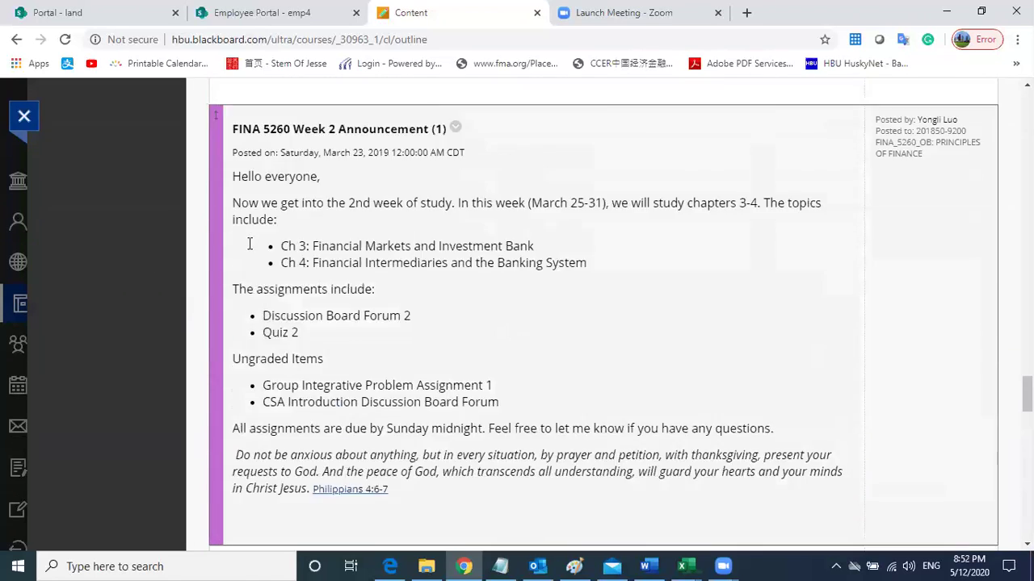
{"action": "scroll", "coordinate": [250, 242], "scroll_direction": "up", "scroll_amount": 6}
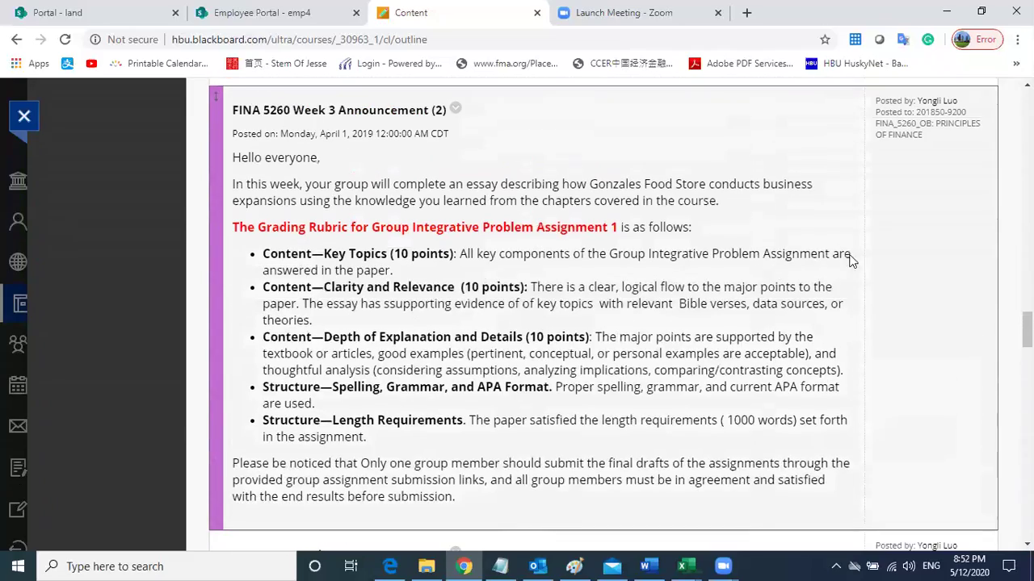
{"action": "scroll", "coordinate": [744, 205], "scroll_direction": "up", "scroll_amount": 20}
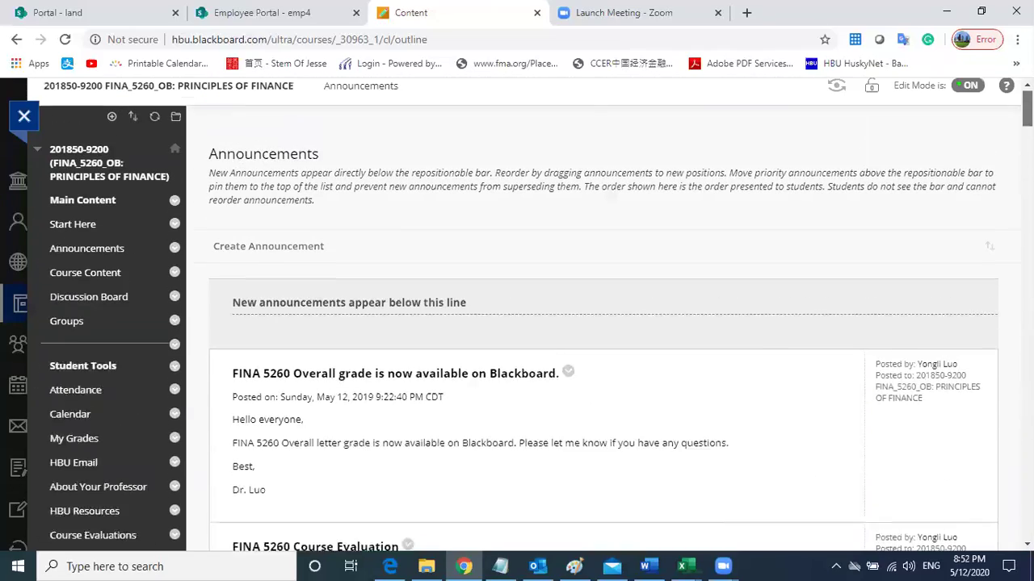
Open the Module/Week 1: Chapters 1 & 2 folder in the course content and look over its items.
{"action": "left_click", "coordinate": [100, 288]}
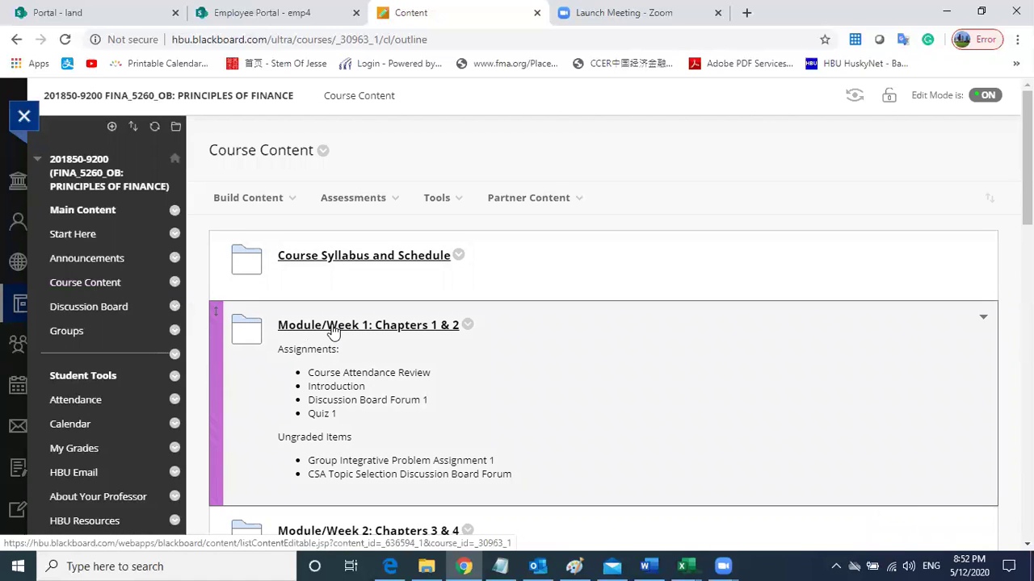
{"action": "left_click", "coordinate": [333, 327]}
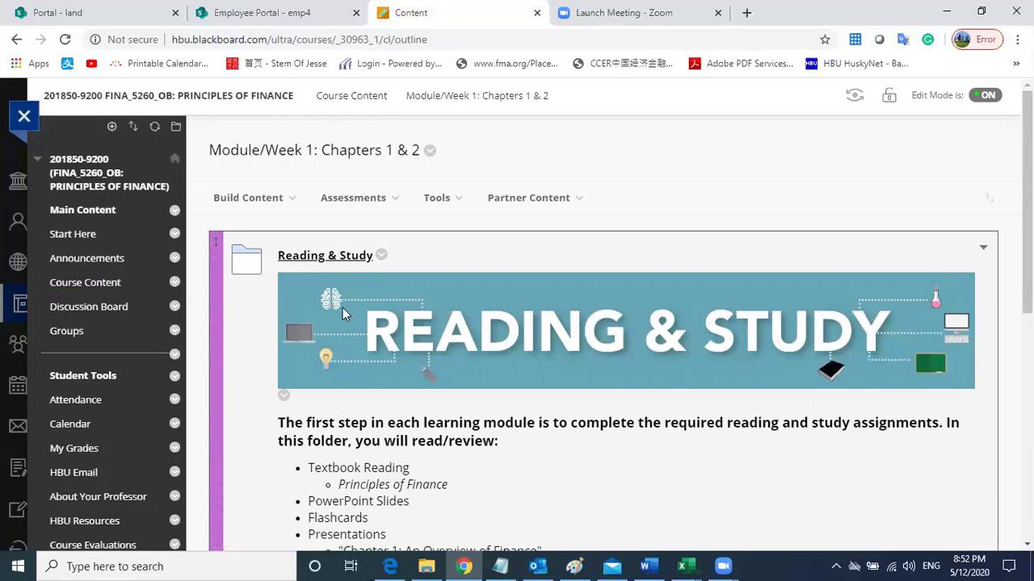
{"action": "scroll", "coordinate": [343, 307], "scroll_direction": "down", "scroll_amount": 3}
{"action": "scroll", "coordinate": [420, 363], "scroll_direction": "up", "scroll_amount": 3}
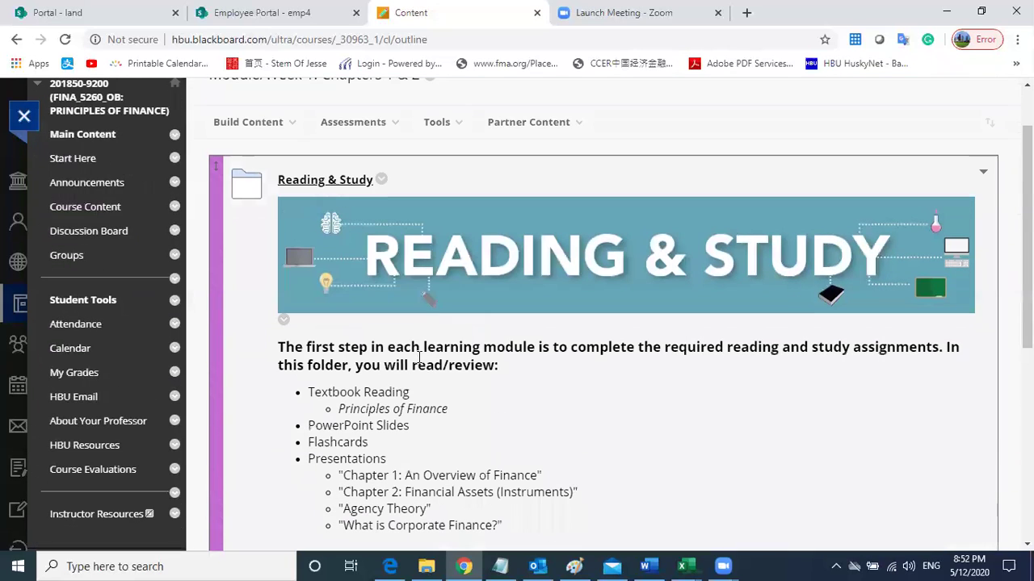
Open the Reading & Study folder of Module/Week 1 and view the textbook reading assignment.
{"action": "left_click", "coordinate": [321, 186]}
{"action": "scroll", "coordinate": [419, 238], "scroll_direction": "down", "scroll_amount": 1}
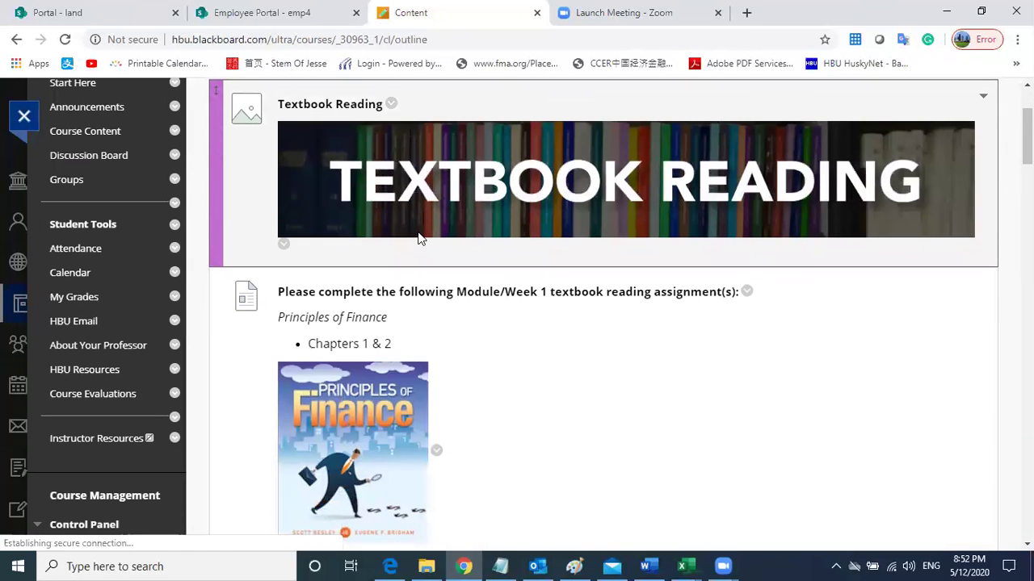
{"action": "scroll", "coordinate": [361, 286], "scroll_direction": "down", "scroll_amount": 1}
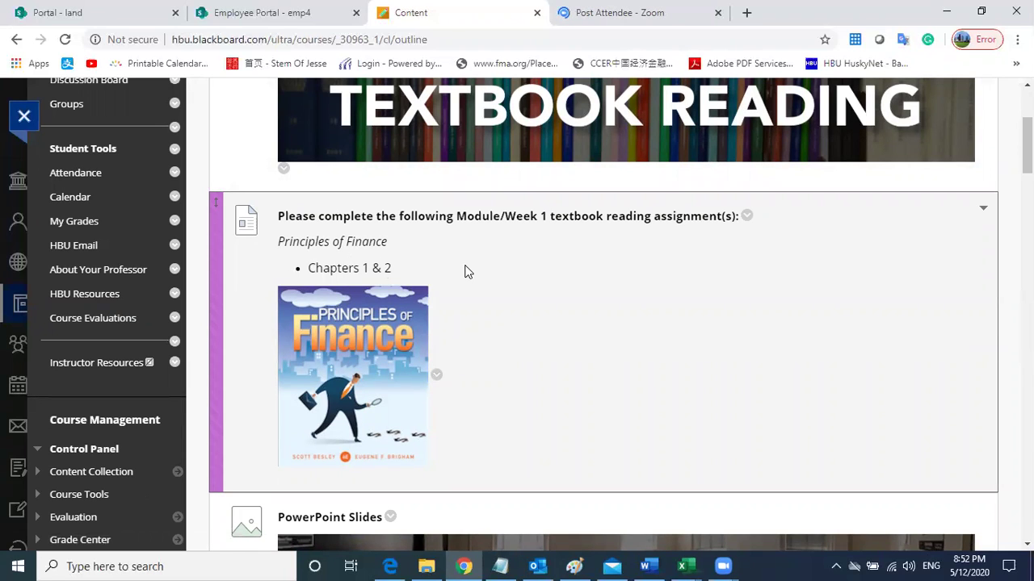
Look over the PowerPoint slides and the Chapter 1 and Chapter 2 flashcards in the Reading & Study folder.
{"action": "scroll", "coordinate": [398, 338], "scroll_direction": "down", "scroll_amount": 1}
{"action": "scroll", "coordinate": [399, 338], "scroll_direction": "down", "scroll_amount": 2}
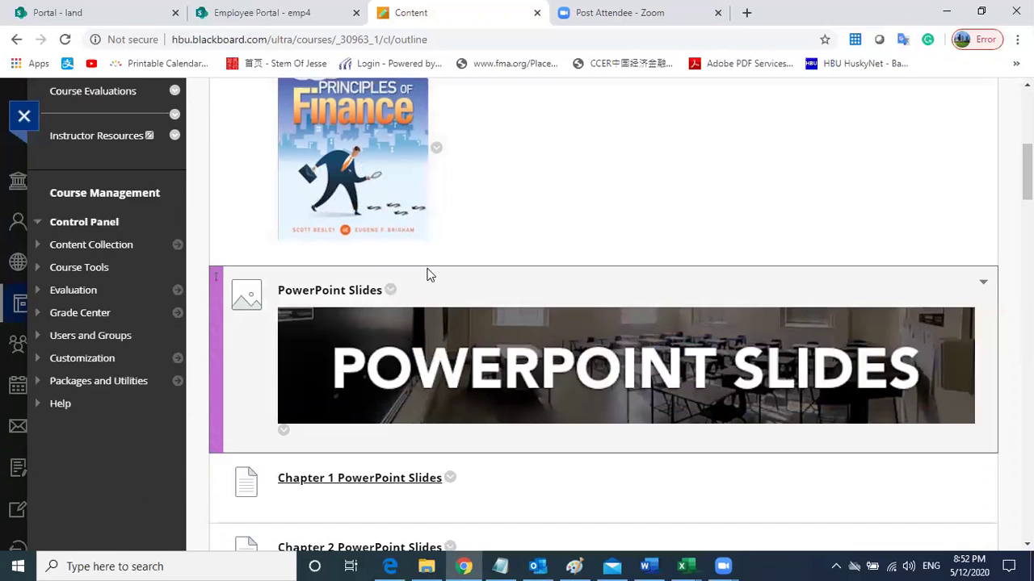
{"action": "scroll", "coordinate": [427, 272], "scroll_direction": "up", "scroll_amount": 2}
{"action": "scroll", "coordinate": [515, 327], "scroll_direction": "down", "scroll_amount": 3}
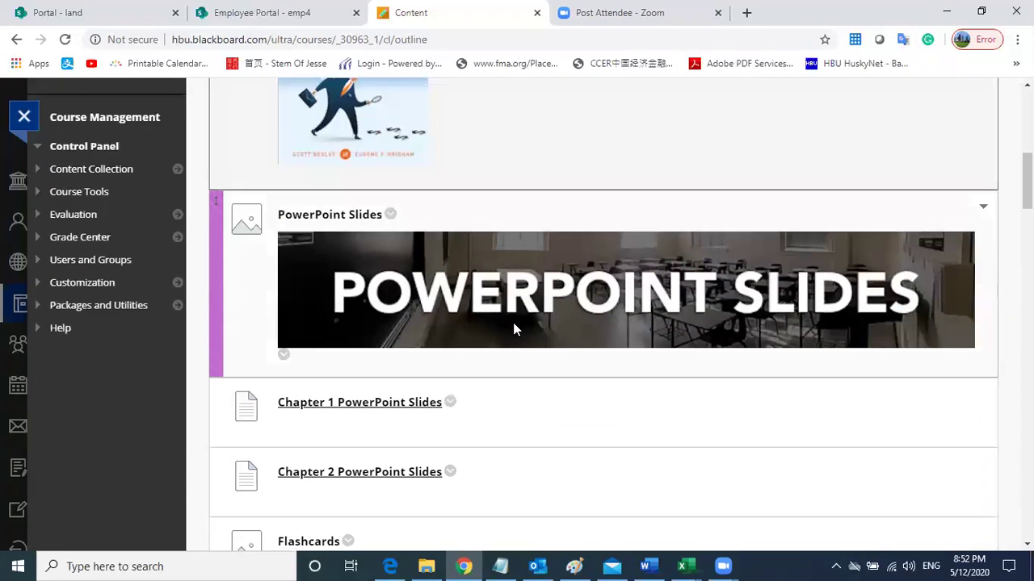
{"action": "scroll", "coordinate": [505, 325], "scroll_direction": "down", "scroll_amount": 3}
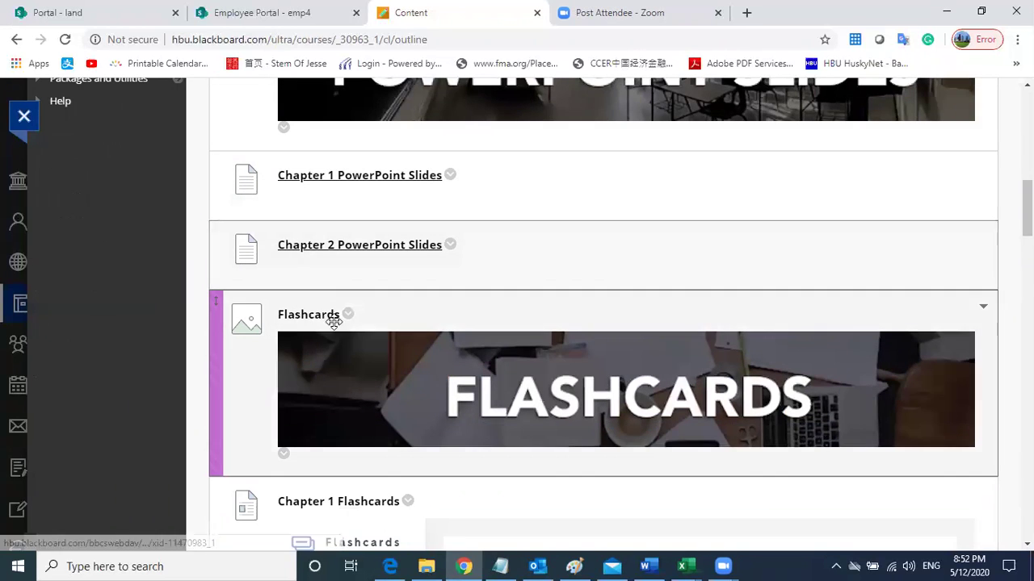
{"action": "scroll", "coordinate": [356, 302], "scroll_direction": "down", "scroll_amount": 3}
{"action": "scroll", "coordinate": [448, 358], "scroll_direction": "down", "scroll_amount": 7}
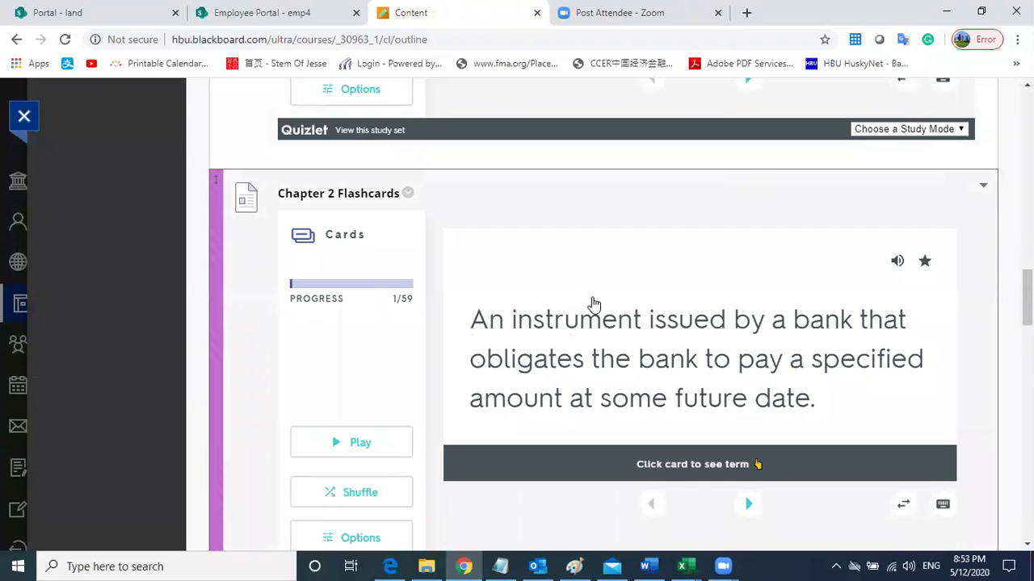
Review the Presentations section with the Chapter 1, Chapter 2 and Agency Theory videos in the Reading & Study folder.
{"action": "scroll", "coordinate": [621, 309], "scroll_direction": "down", "scroll_amount": 3}
{"action": "scroll", "coordinate": [646, 309], "scroll_direction": "down", "scroll_amount": 4}
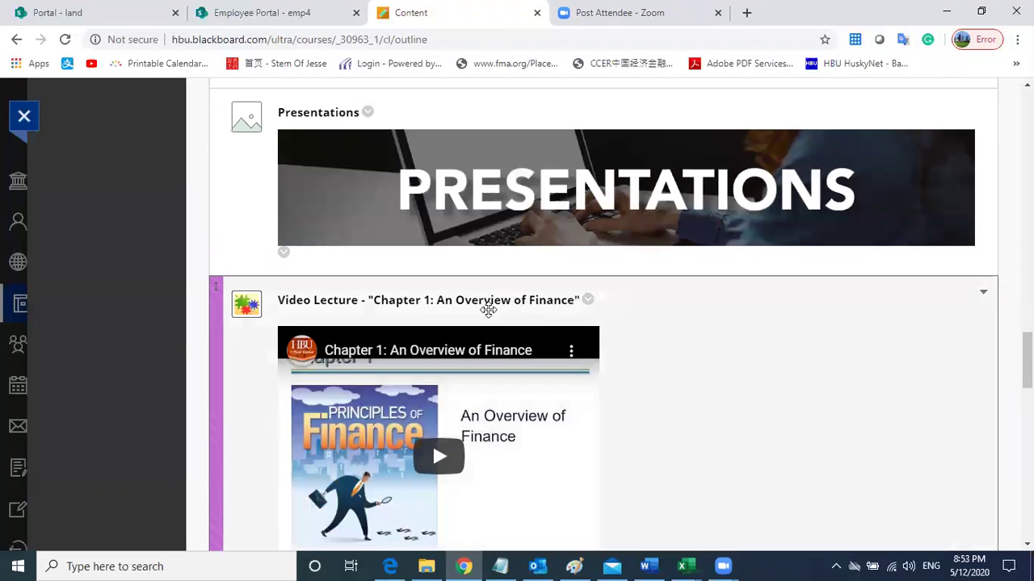
{"action": "scroll", "coordinate": [510, 426], "scroll_direction": "down", "scroll_amount": 7}
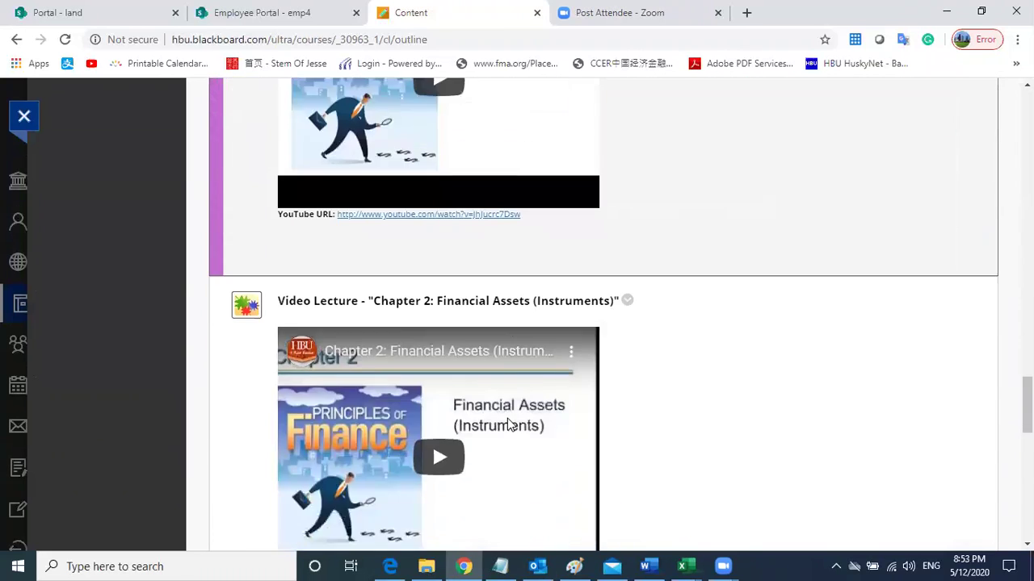
{"action": "scroll", "coordinate": [509, 421], "scroll_direction": "down", "scroll_amount": 3}
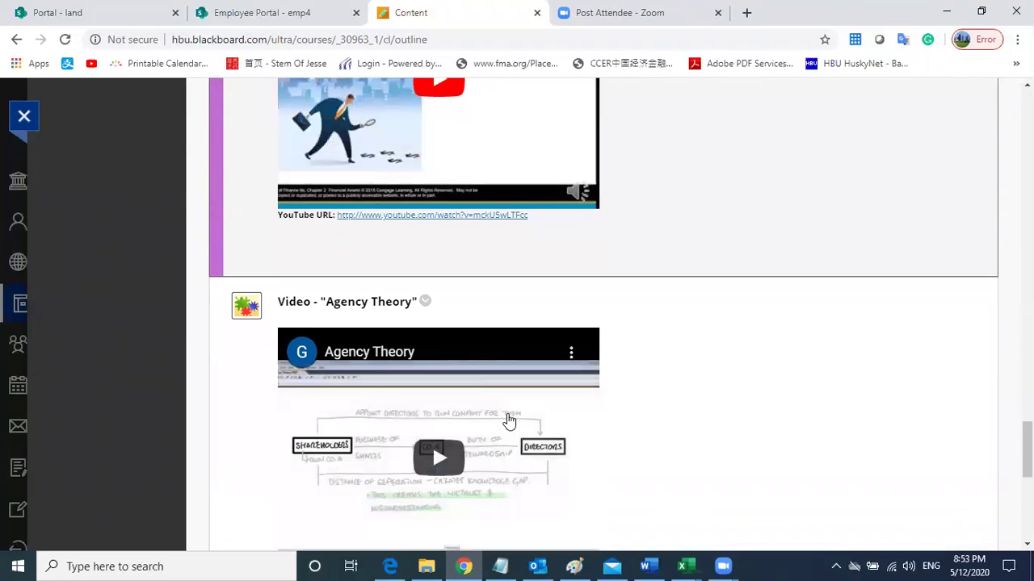
{"action": "scroll", "coordinate": [509, 421], "scroll_direction": "up", "scroll_amount": 10}
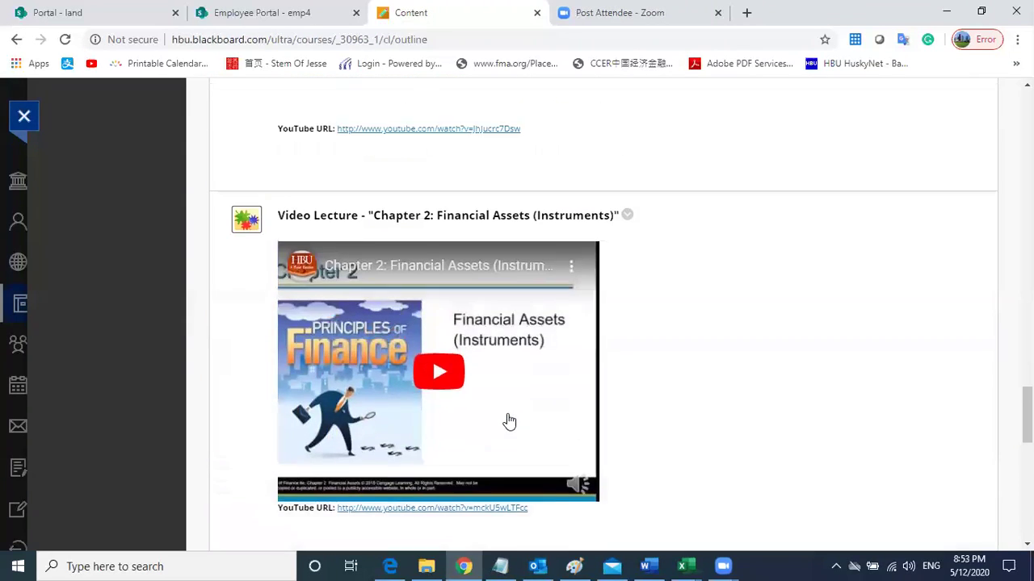
{"action": "scroll", "coordinate": [442, 423], "scroll_direction": "up", "scroll_amount": 6}
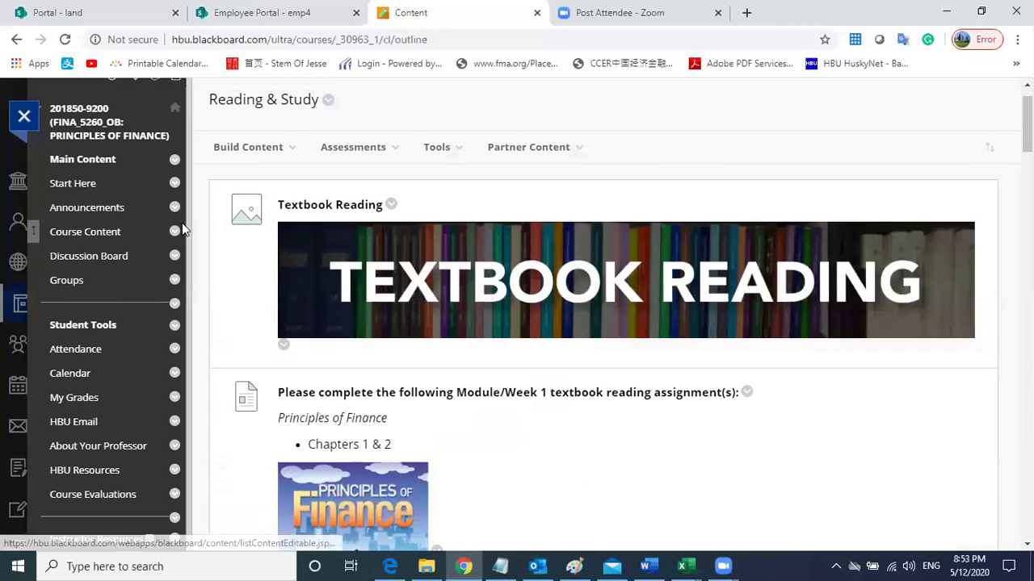
Return to the Week 1 module, open its Learning Activities & Assessment folder and look over the listed assignments.
{"action": "left_click", "coordinate": [14, 45]}
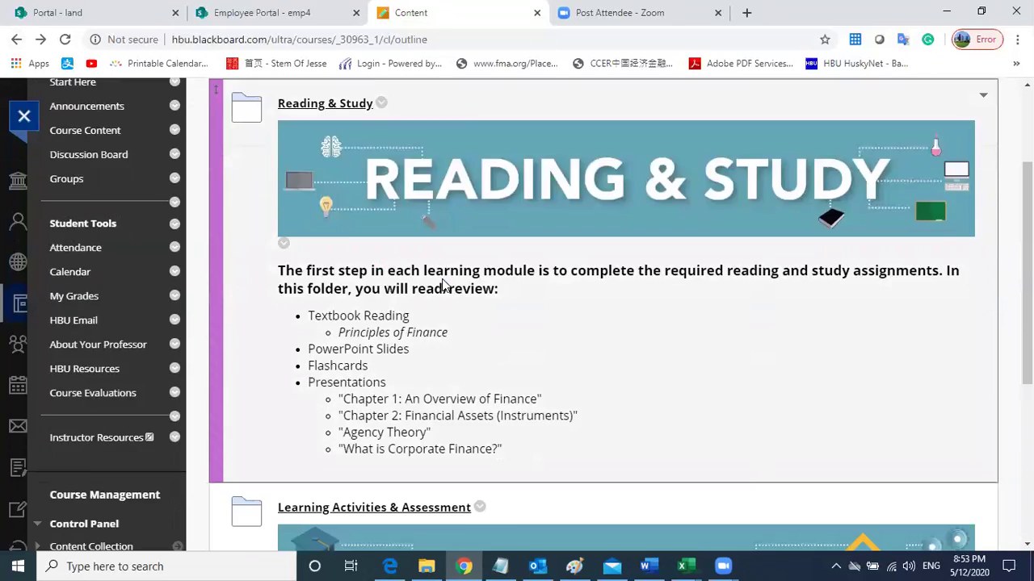
{"action": "scroll", "coordinate": [442, 282], "scroll_direction": "down", "scroll_amount": 4}
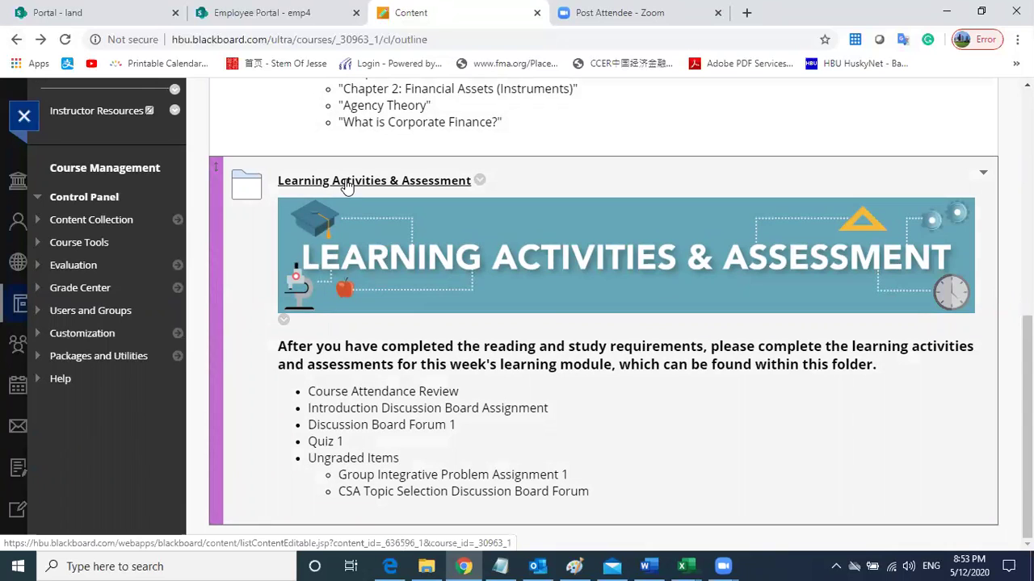
{"action": "left_click", "coordinate": [346, 182]}
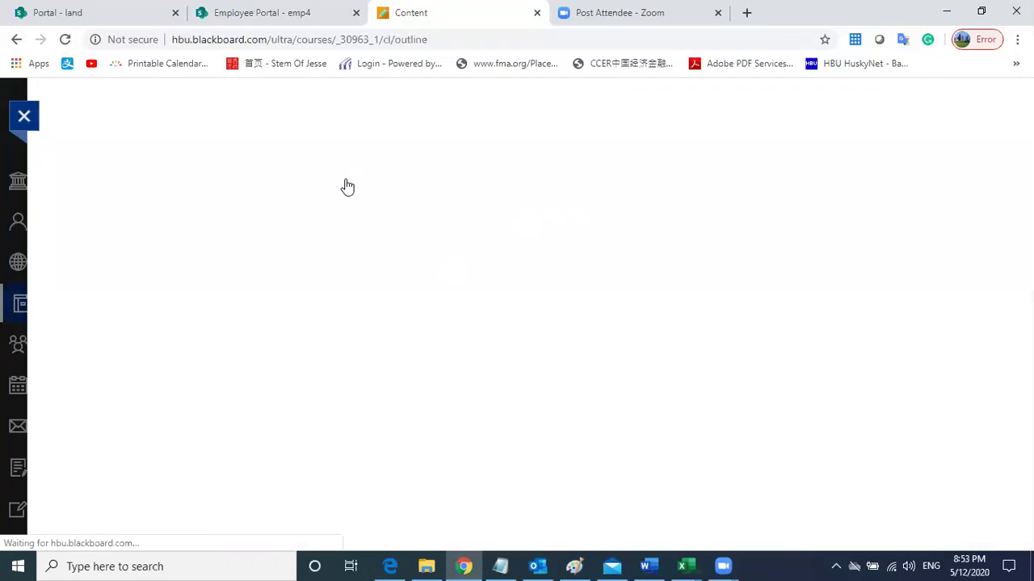
{"action": "scroll", "coordinate": [346, 184], "scroll_direction": "down", "scroll_amount": 2}
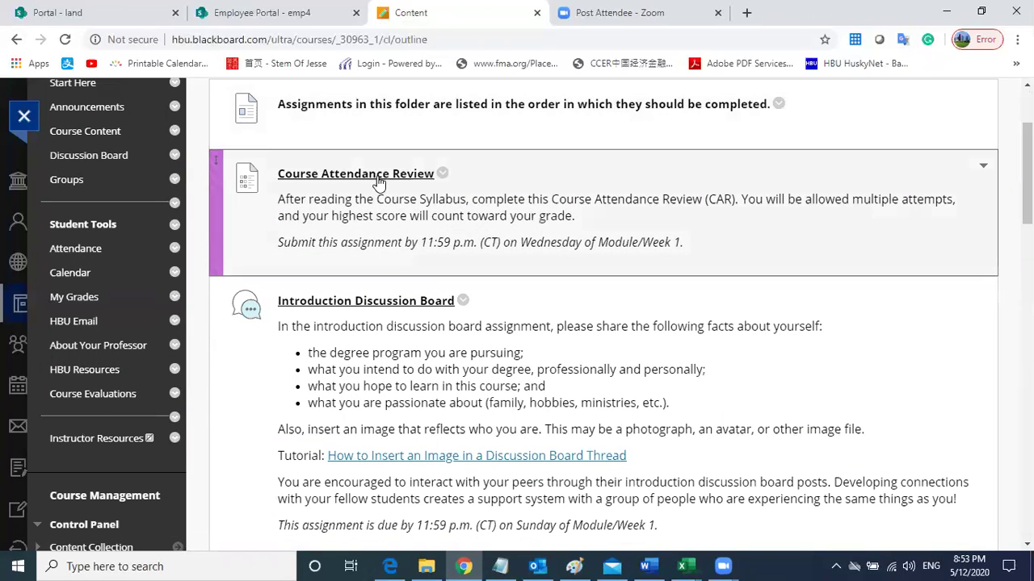
{"action": "scroll", "coordinate": [349, 307], "scroll_direction": "down", "scroll_amount": 8}
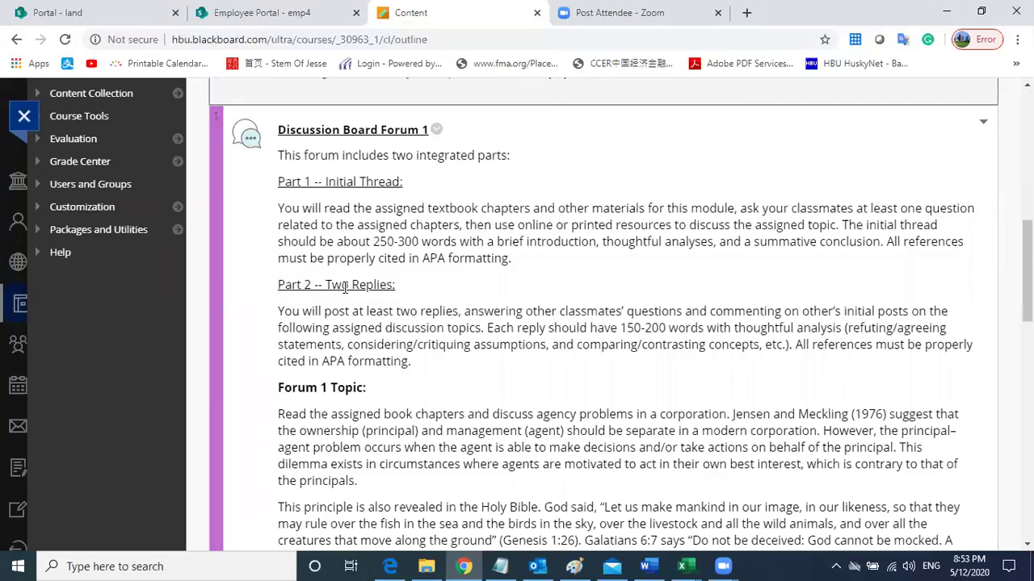
{"action": "scroll", "coordinate": [346, 287], "scroll_direction": "down", "scroll_amount": 3}
{"action": "scroll", "coordinate": [383, 347], "scroll_direction": "up", "scroll_amount": 10}
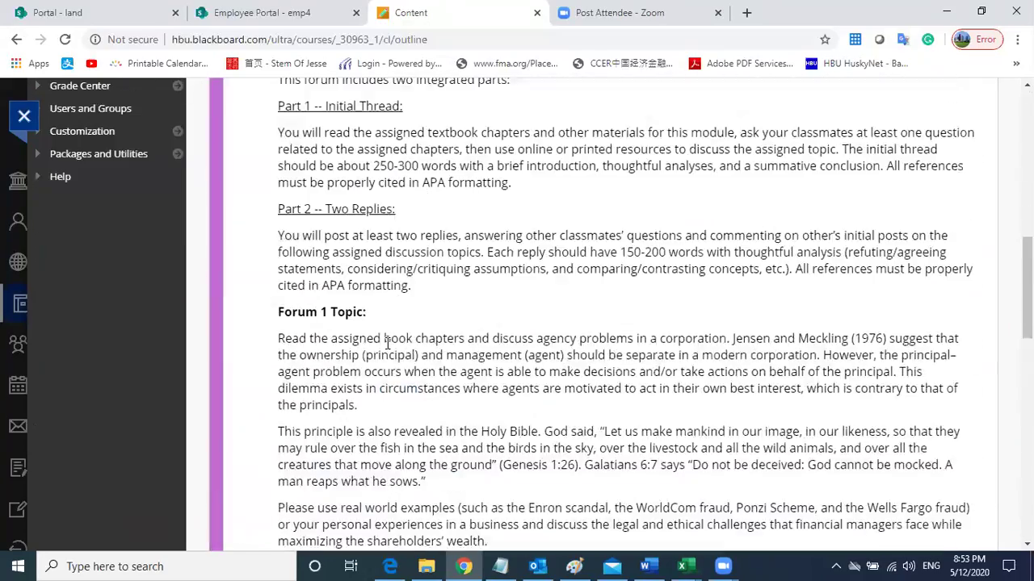
{"action": "scroll", "coordinate": [341, 226], "scroll_direction": "up", "scroll_amount": 1}
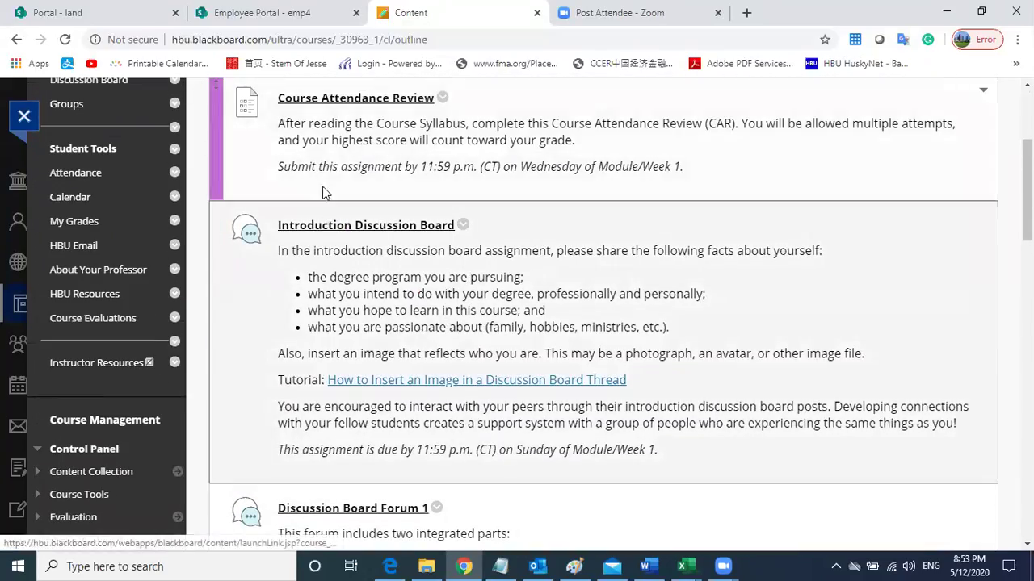
Open the Course Attendance Review, read its instructions and return to the assignment list without beginning it.
{"action": "left_click", "coordinate": [372, 103]}
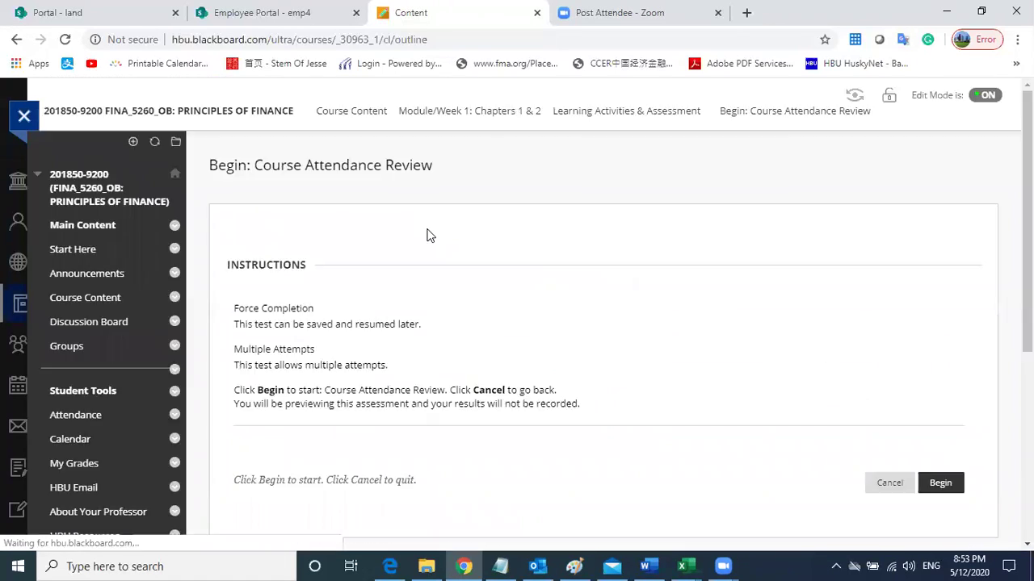
{"action": "scroll", "coordinate": [459, 258], "scroll_direction": "down", "scroll_amount": 3}
{"action": "scroll", "coordinate": [369, 276], "scroll_direction": "up", "scroll_amount": 2}
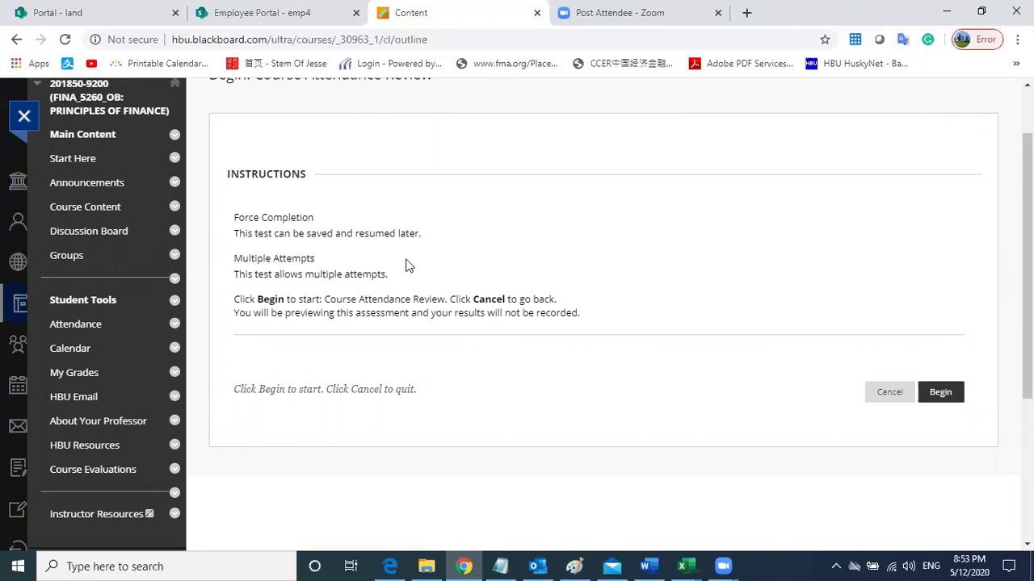
{"action": "left_click", "coordinate": [15, 40]}
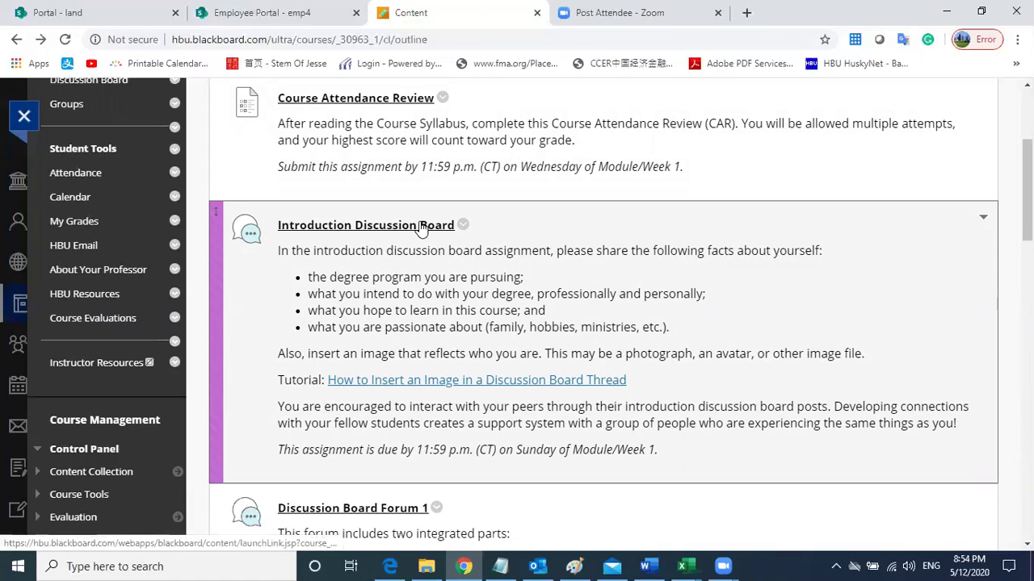
Open the Introduction Discussion Board forum and view its list of threads.
{"action": "scroll", "coordinate": [421, 228], "scroll_direction": "down", "scroll_amount": 5}
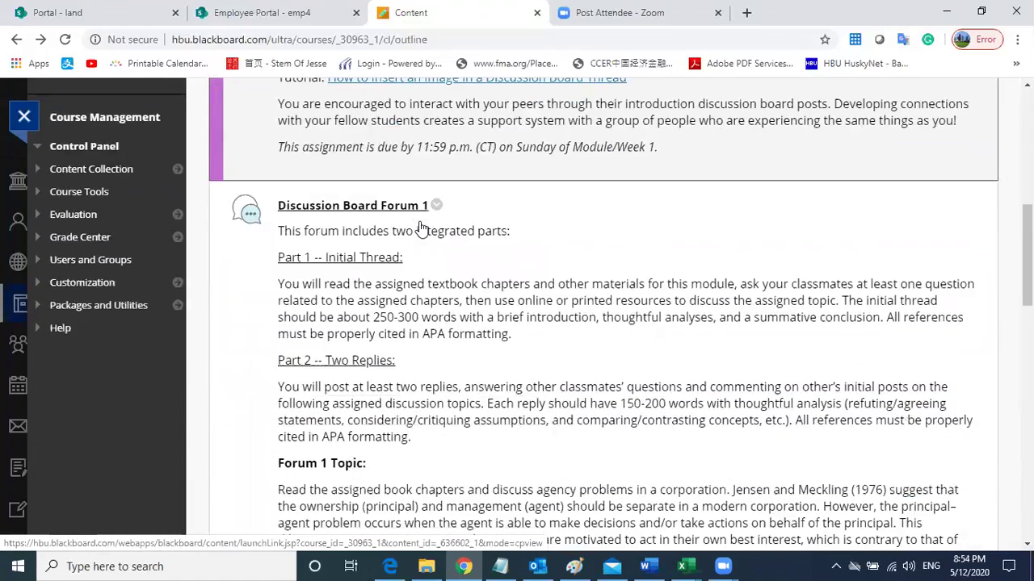
{"action": "scroll", "coordinate": [362, 224], "scroll_direction": "up", "scroll_amount": 5}
{"action": "left_click", "coordinate": [362, 225]}
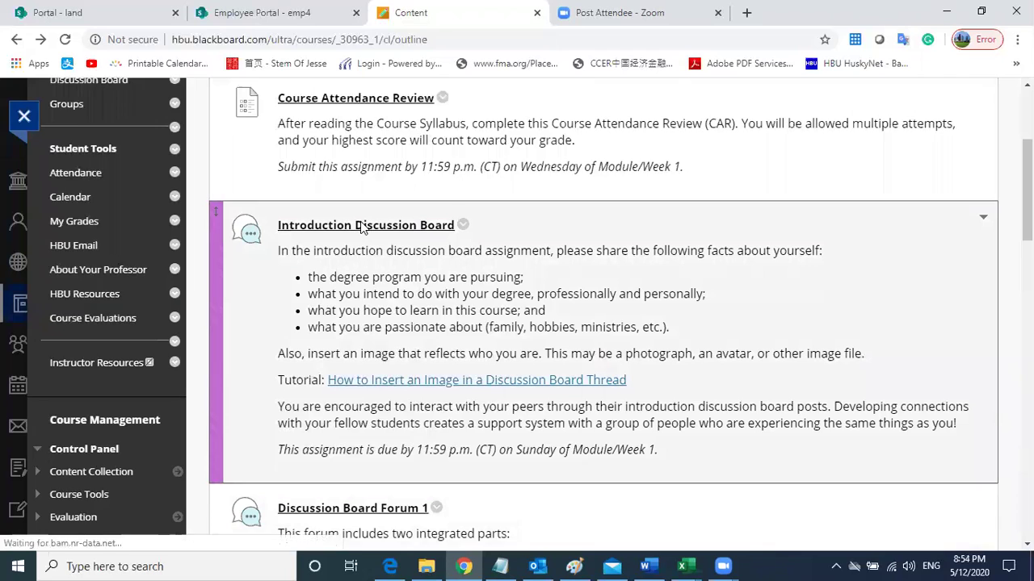
{"action": "scroll", "coordinate": [420, 253], "scroll_direction": "down", "scroll_amount": 2}
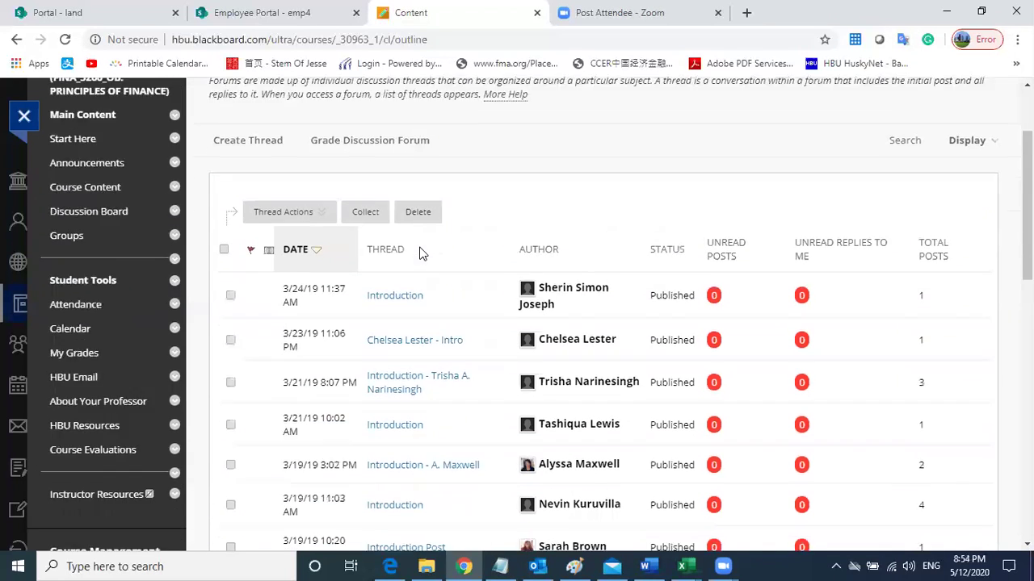
Start a new thread in the Introduction Discussion Board with a subject made of the author's first name and "introduction".
{"action": "left_click", "coordinate": [261, 126]}
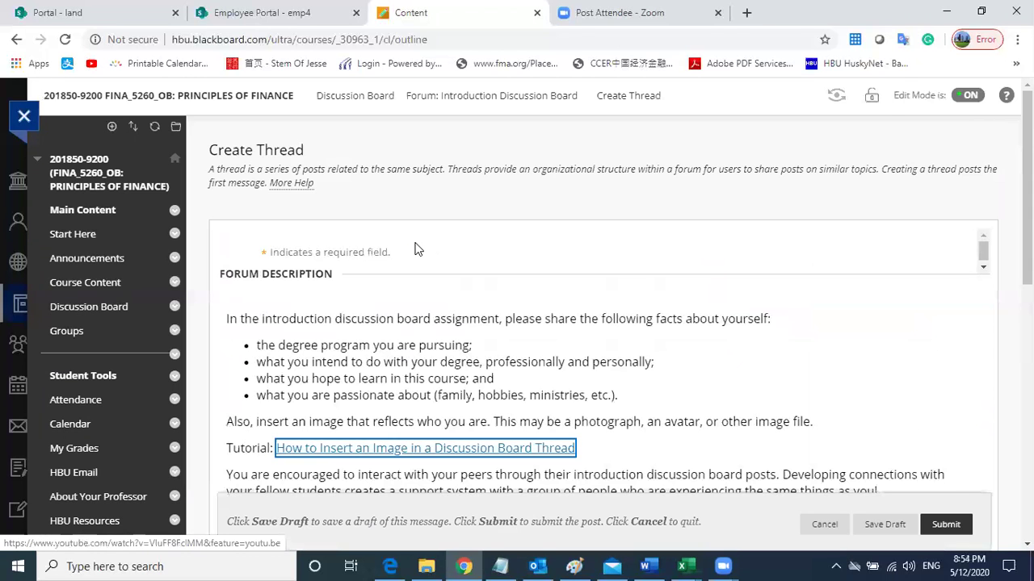
{"action": "scroll", "coordinate": [415, 278], "scroll_direction": "down", "scroll_amount": 6}
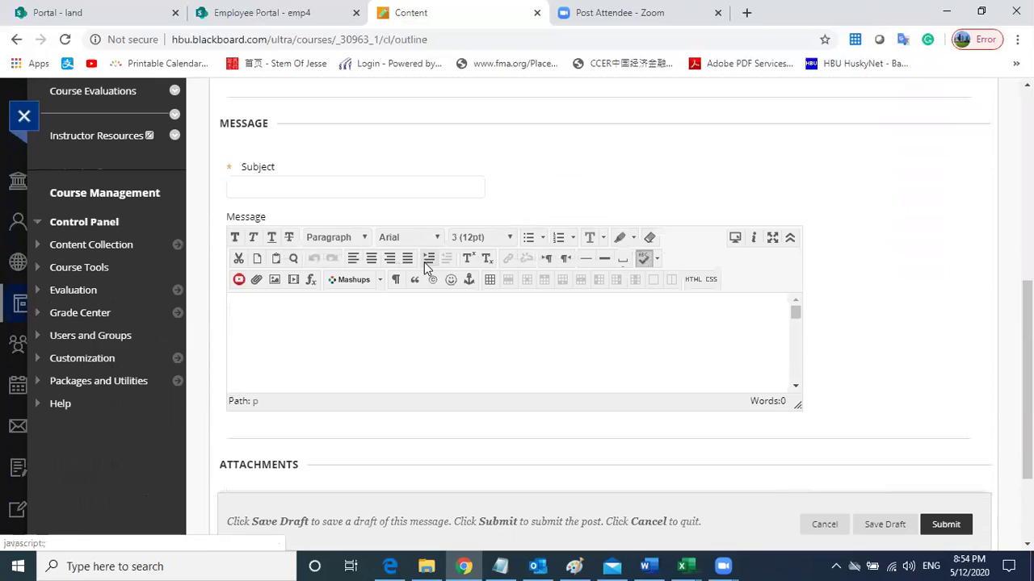
{"action": "left_click", "coordinate": [275, 188]}
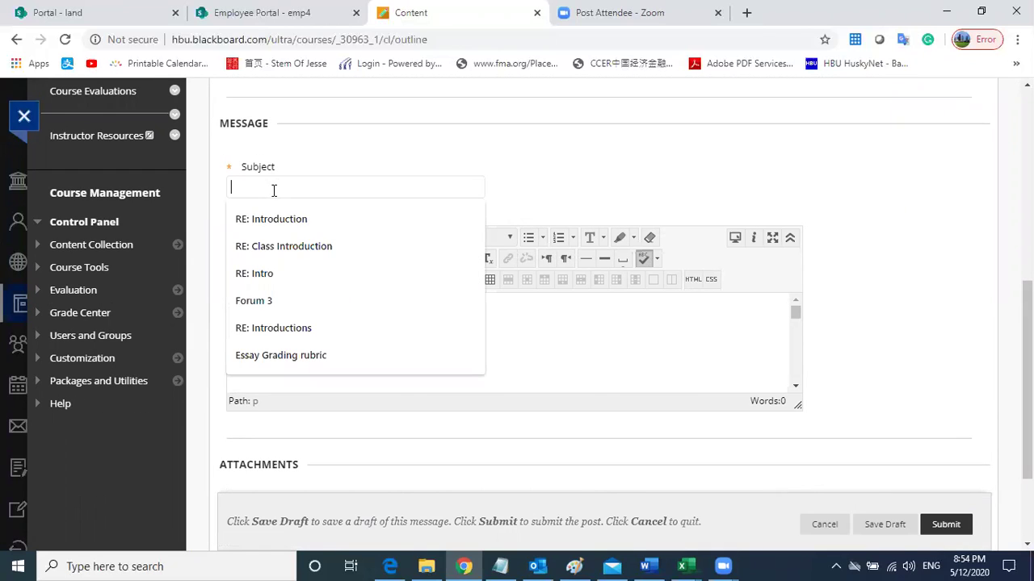
{"action": "type", "text": "Annie introduction"}
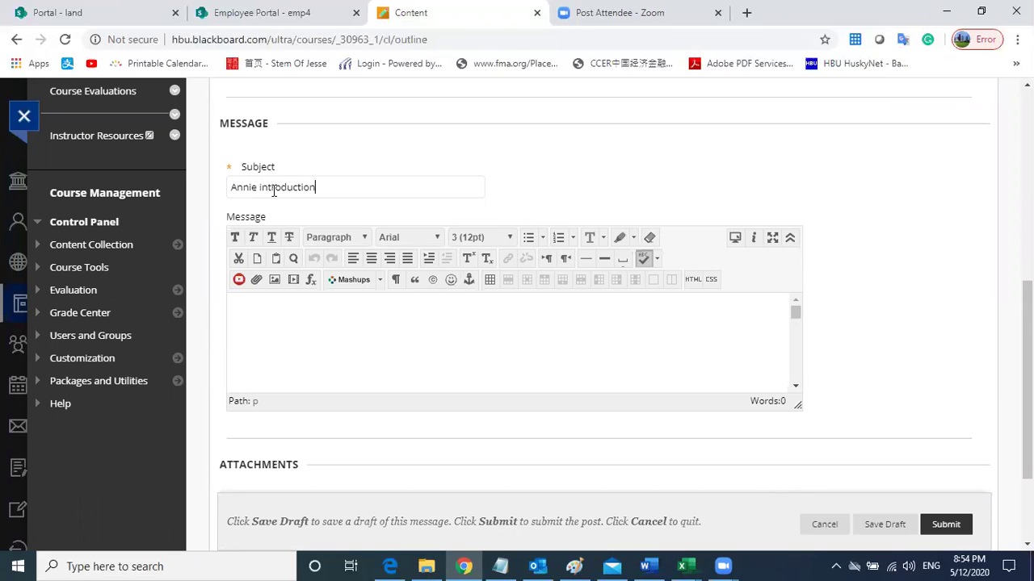
{"action": "left_click", "coordinate": [292, 347]}
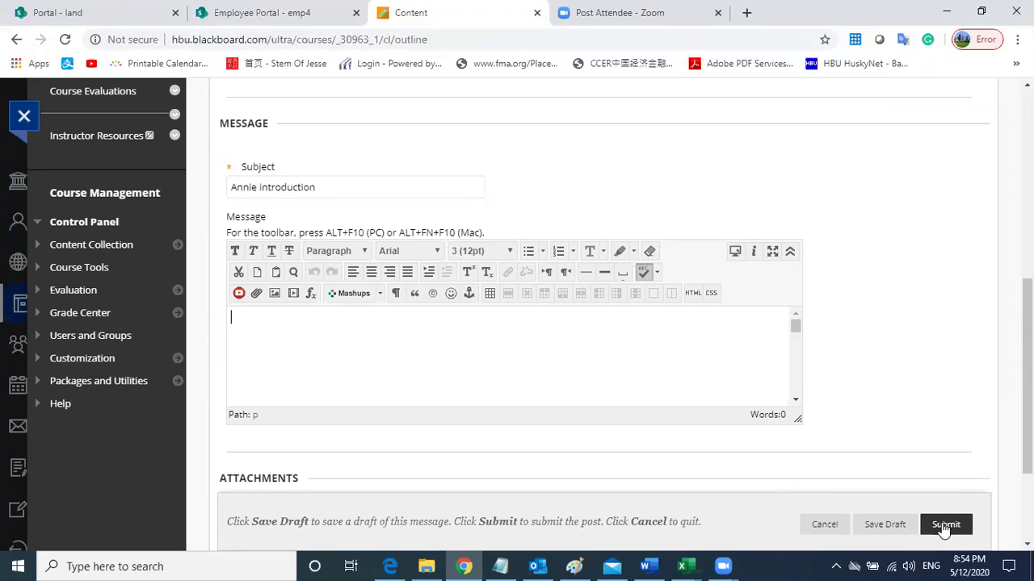
Return to the Learning Activities & Assessment folder without submitting the thread and read the Discussion Board Forum 1 requirements, topic and due dates.
{"action": "scroll", "coordinate": [289, 260], "scroll_direction": "up", "scroll_amount": 5}
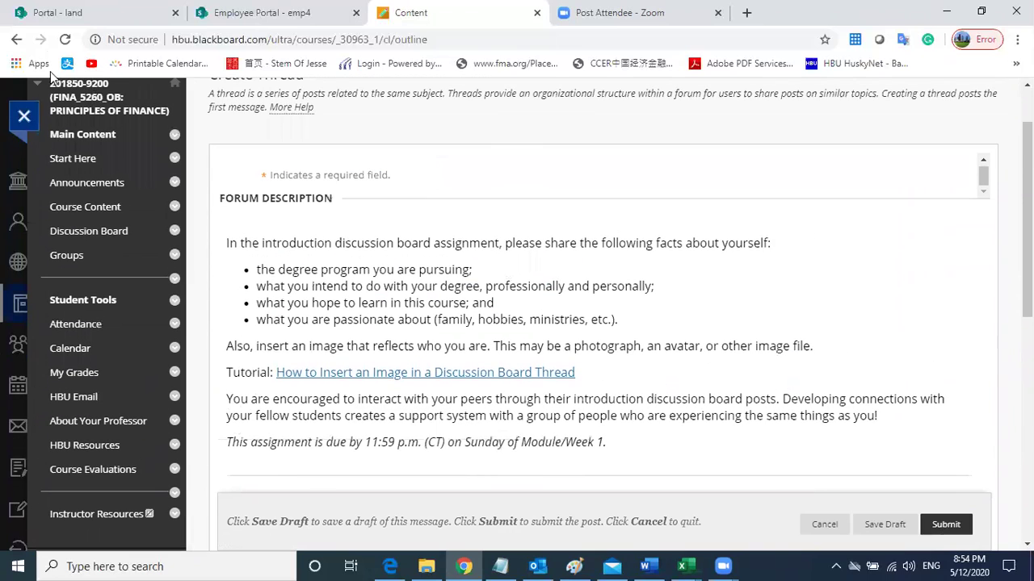
{"action": "left_click", "coordinate": [16, 39]}
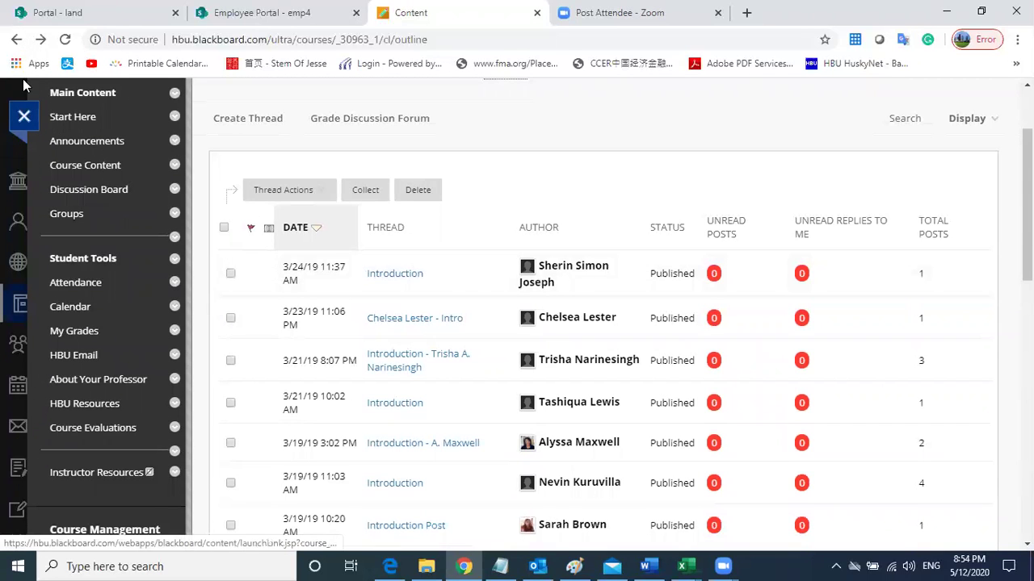
{"action": "left_click", "coordinate": [16, 39]}
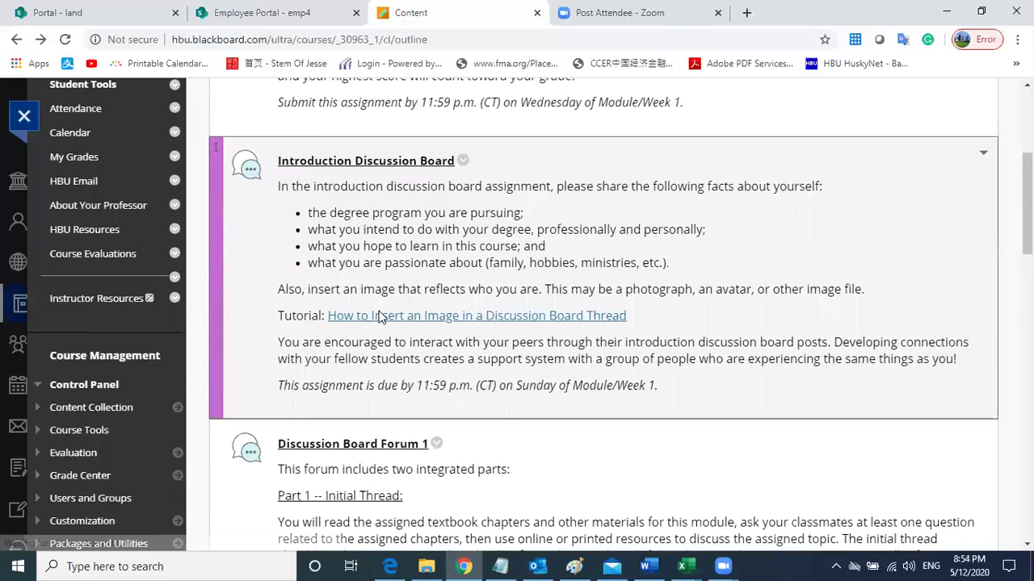
{"action": "scroll", "coordinate": [378, 316], "scroll_direction": "down", "scroll_amount": 3}
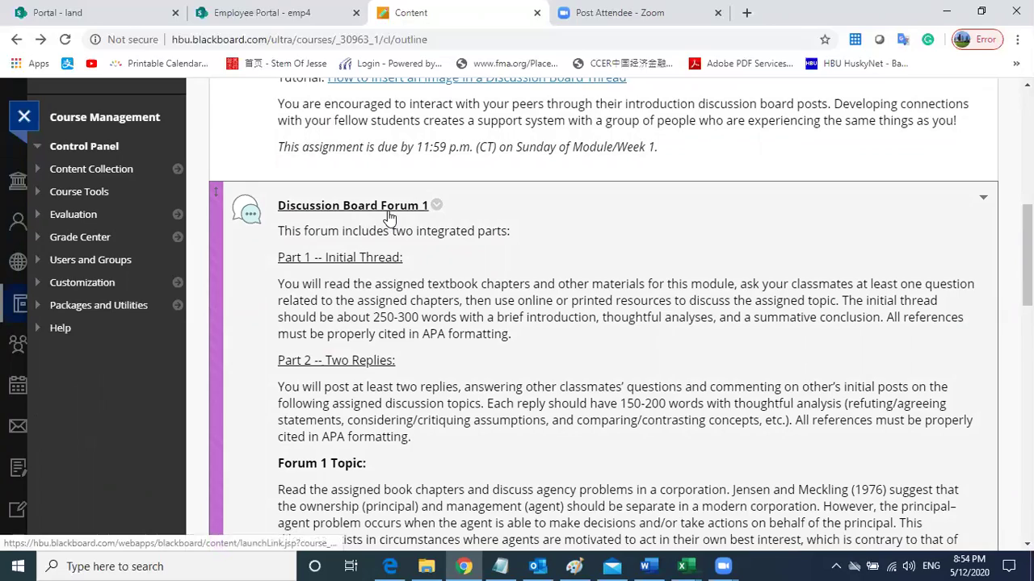
{"action": "scroll", "coordinate": [389, 216], "scroll_direction": "down", "scroll_amount": 4}
{"action": "scroll", "coordinate": [357, 207], "scroll_direction": "up", "scroll_amount": 5}
{"action": "scroll", "coordinate": [331, 323], "scroll_direction": "down", "scroll_amount": 4}
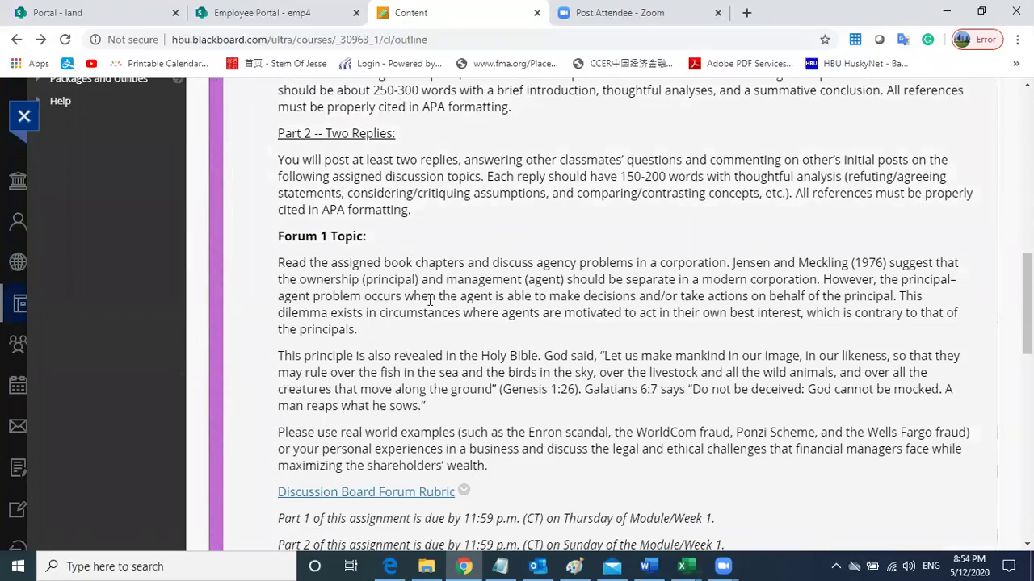
{"action": "scroll", "coordinate": [428, 299], "scroll_direction": "down", "scroll_amount": 3}
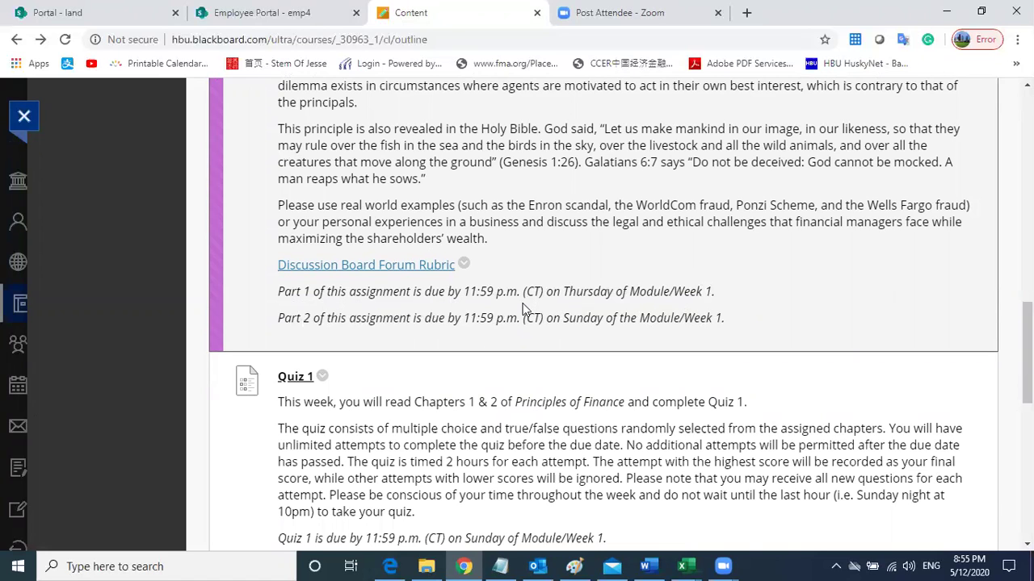
{"action": "scroll", "coordinate": [526, 307], "scroll_direction": "up", "scroll_amount": 2}
{"action": "scroll", "coordinate": [525, 299], "scroll_direction": "up", "scroll_amount": 1}
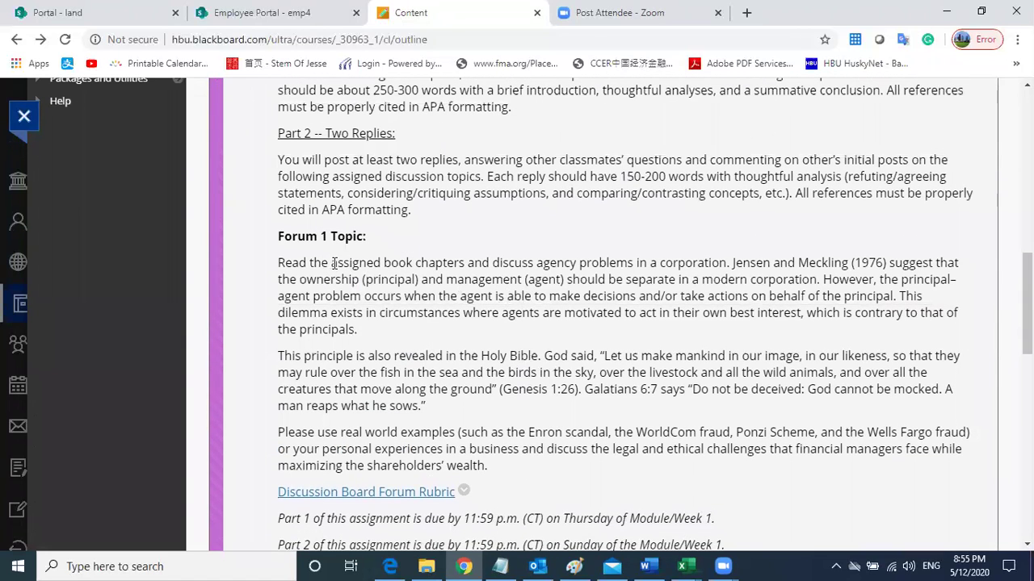
{"action": "scroll", "coordinate": [346, 167], "scroll_direction": "up", "scroll_amount": 2}
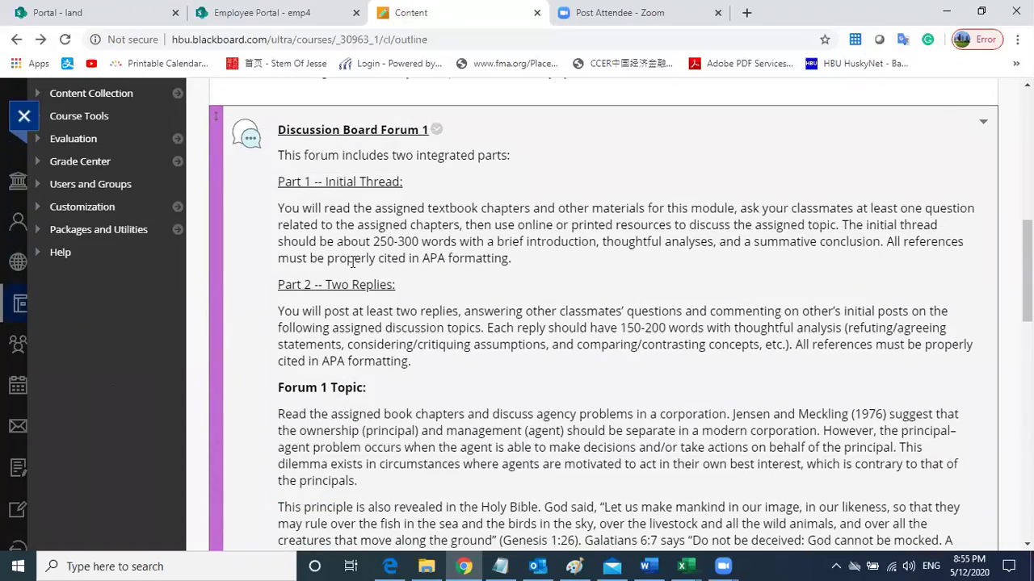
Review the Discussion Board Forum 1 parts and topic again, then the Introduction Discussion Board and Course Attendance Review descriptions and due dates.
{"action": "scroll", "coordinate": [351, 263], "scroll_direction": "down", "scroll_amount": 2}
{"action": "scroll", "coordinate": [352, 257], "scroll_direction": "up", "scroll_amount": 2}
{"action": "scroll", "coordinate": [370, 410], "scroll_direction": "down", "scroll_amount": 2}
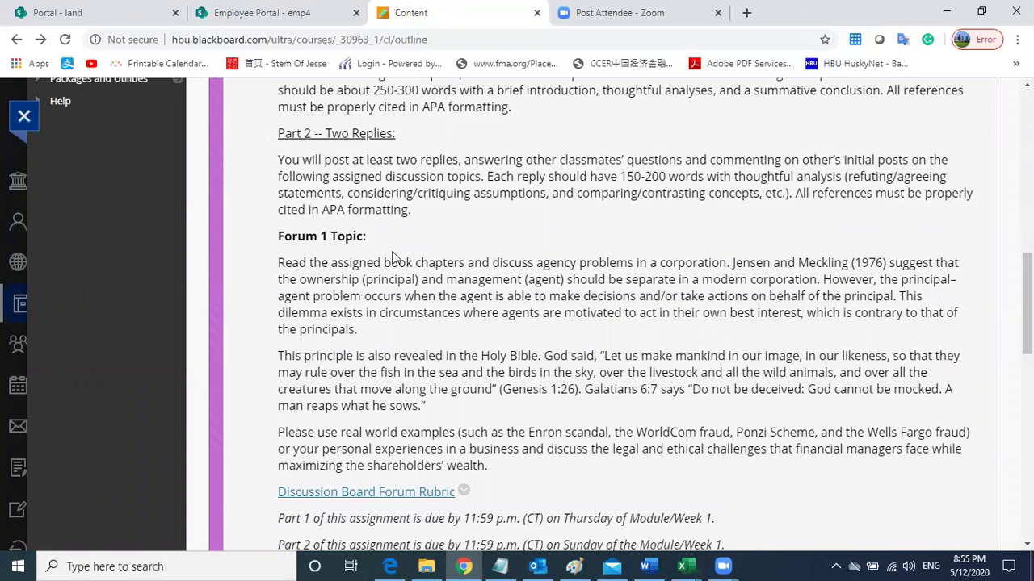
{"action": "scroll", "coordinate": [393, 256], "scroll_direction": "up", "scroll_amount": 1}
{"action": "scroll", "coordinate": [431, 218], "scroll_direction": "down", "scroll_amount": 1}
{"action": "scroll", "coordinate": [380, 150], "scroll_direction": "up", "scroll_amount": 3}
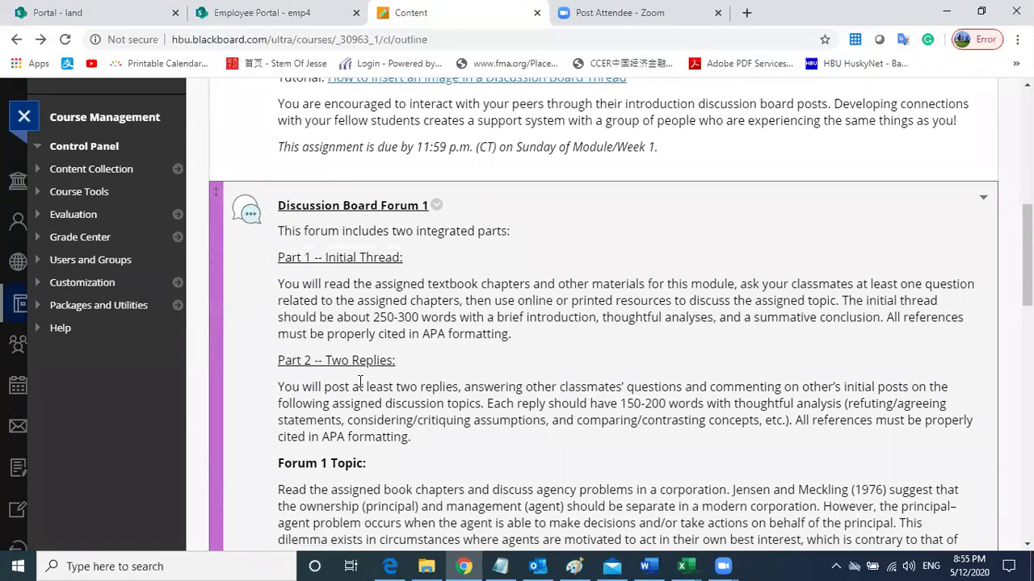
{"action": "scroll", "coordinate": [441, 374], "scroll_direction": "up", "scroll_amount": 3}
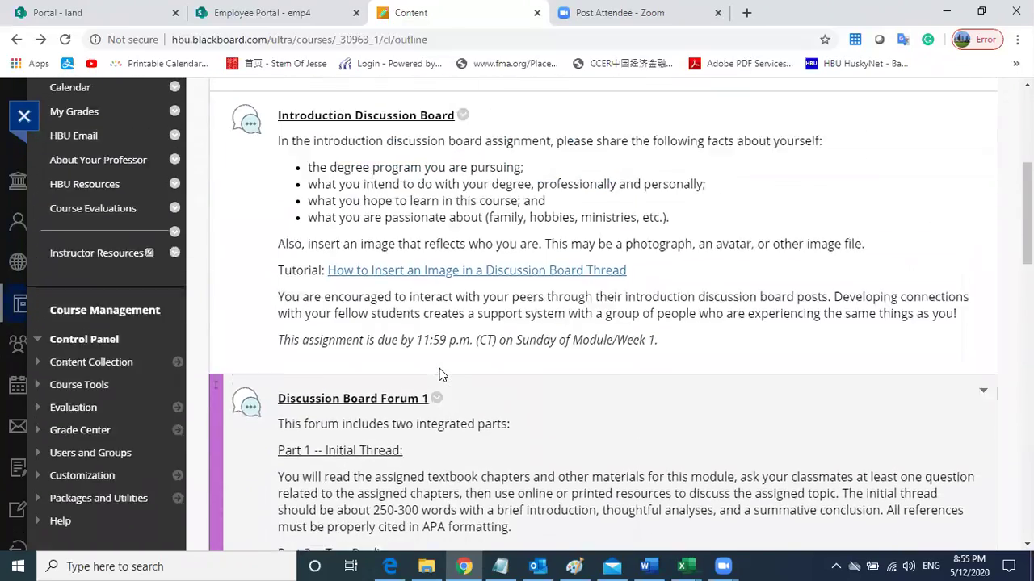
{"action": "scroll", "coordinate": [363, 356], "scroll_direction": "up", "scroll_amount": 1}
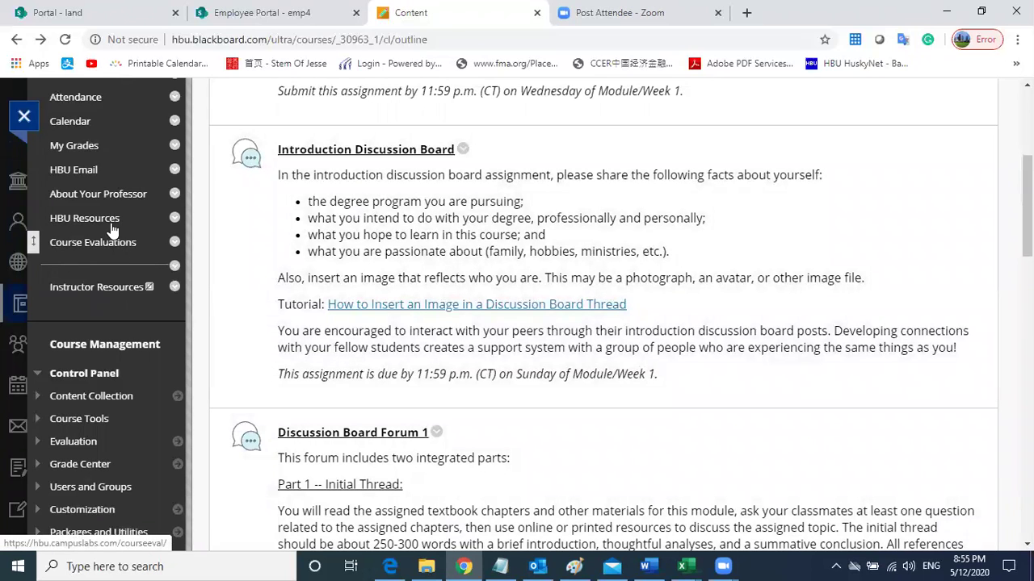
{"action": "scroll", "coordinate": [113, 231], "scroll_direction": "up", "scroll_amount": 3}
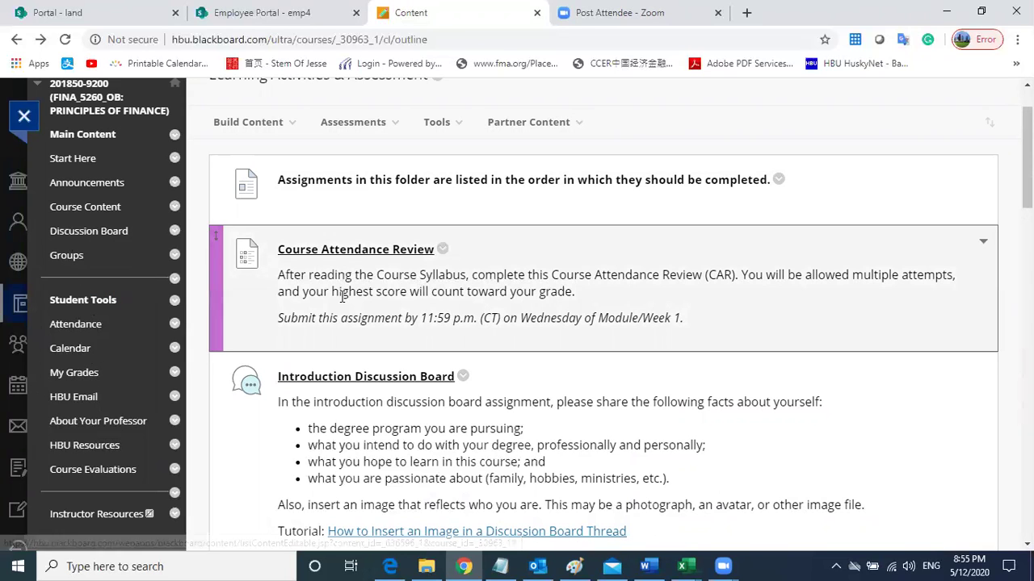
Open the About Your Professor page and read the instructor's contact details, office hours and biography notes.
{"action": "scroll", "coordinate": [328, 274], "scroll_direction": "down", "scroll_amount": 4}
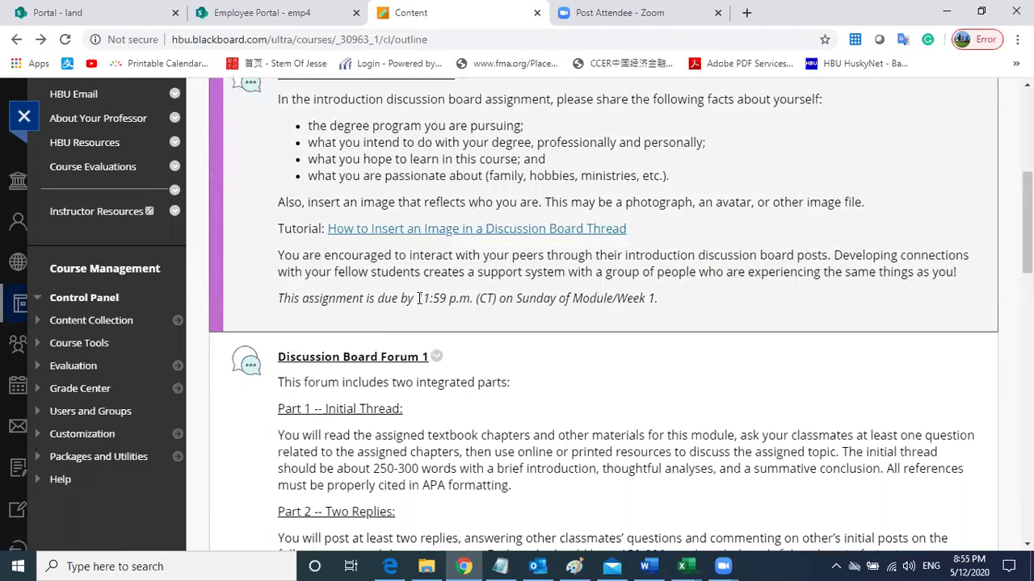
{"action": "scroll", "coordinate": [139, 250], "scroll_direction": "up", "scroll_amount": 2}
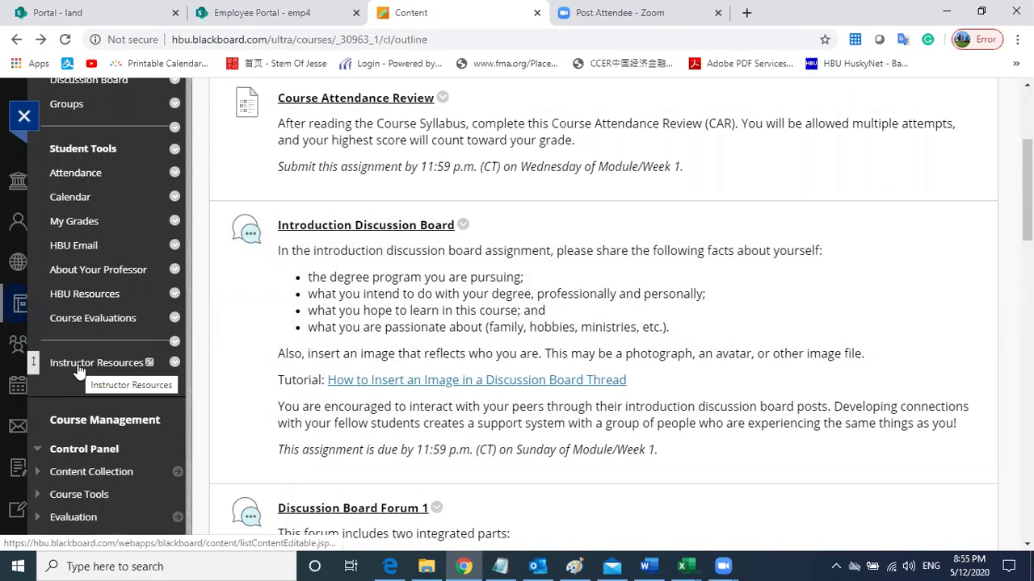
{"action": "scroll", "coordinate": [78, 368], "scroll_direction": "down", "scroll_amount": 2}
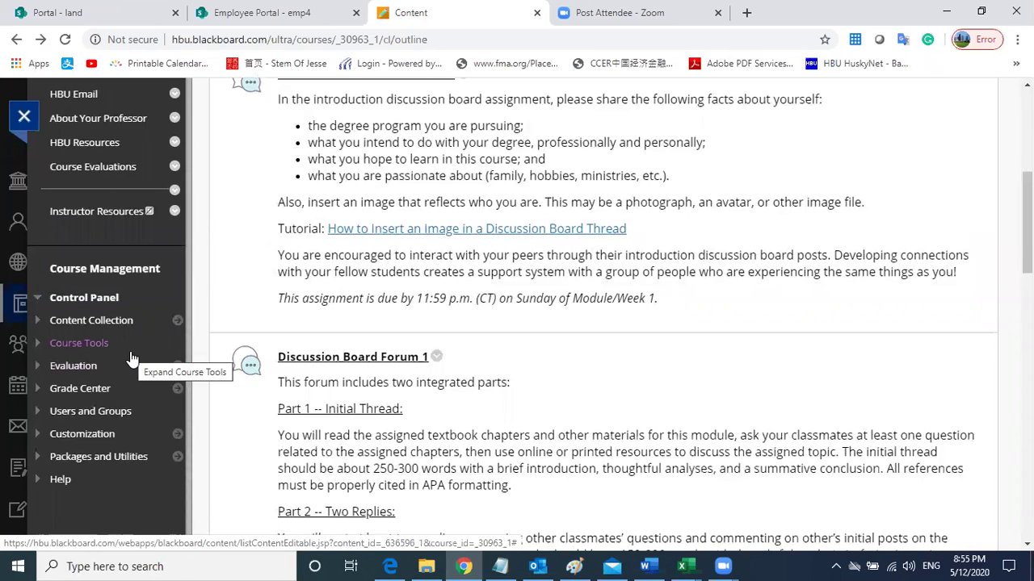
{"action": "scroll", "coordinate": [132, 358], "scroll_direction": "up", "scroll_amount": 2}
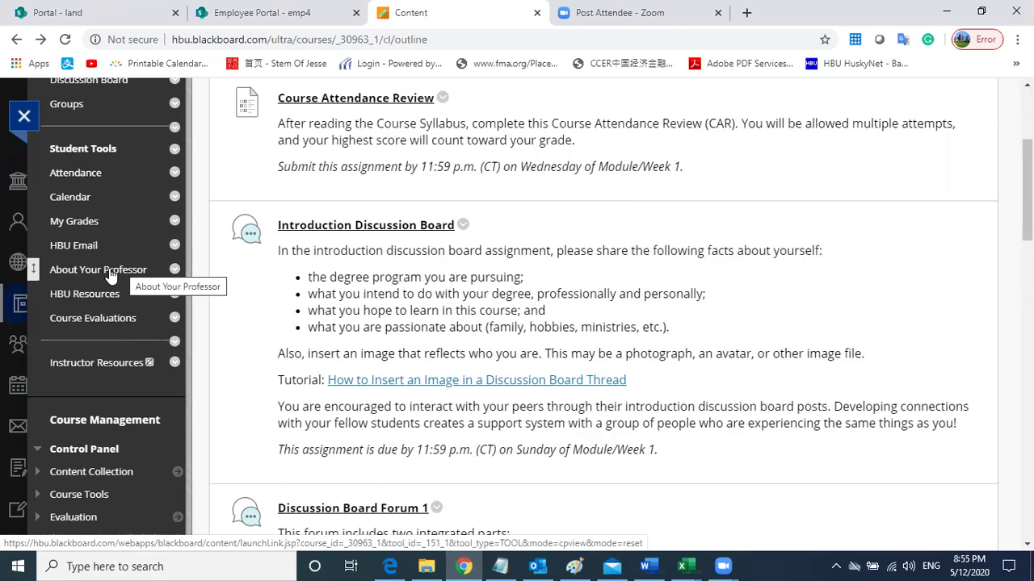
{"action": "left_click", "coordinate": [111, 274]}
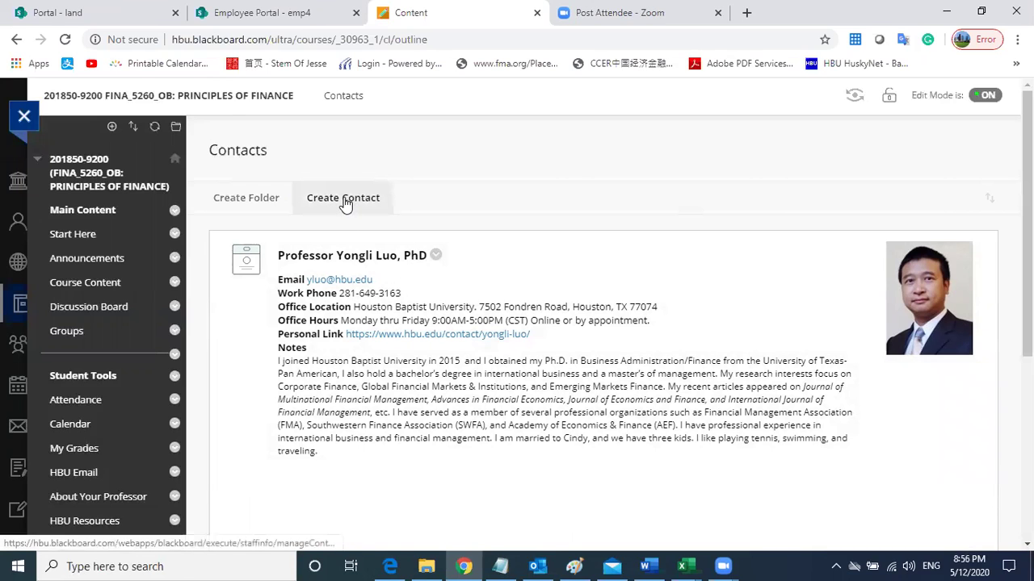
{"action": "scroll", "coordinate": [108, 261], "scroll_direction": "down", "scroll_amount": 2}
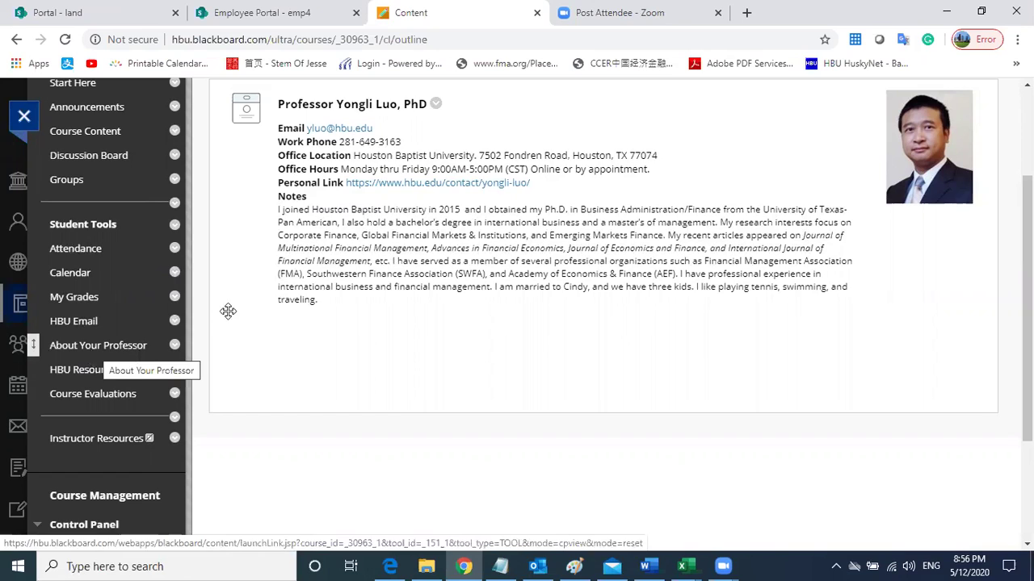
Open the professor's contact entry for editing and examine its title, name, email, work phone and office location fields.
{"action": "left_click", "coordinate": [436, 105]}
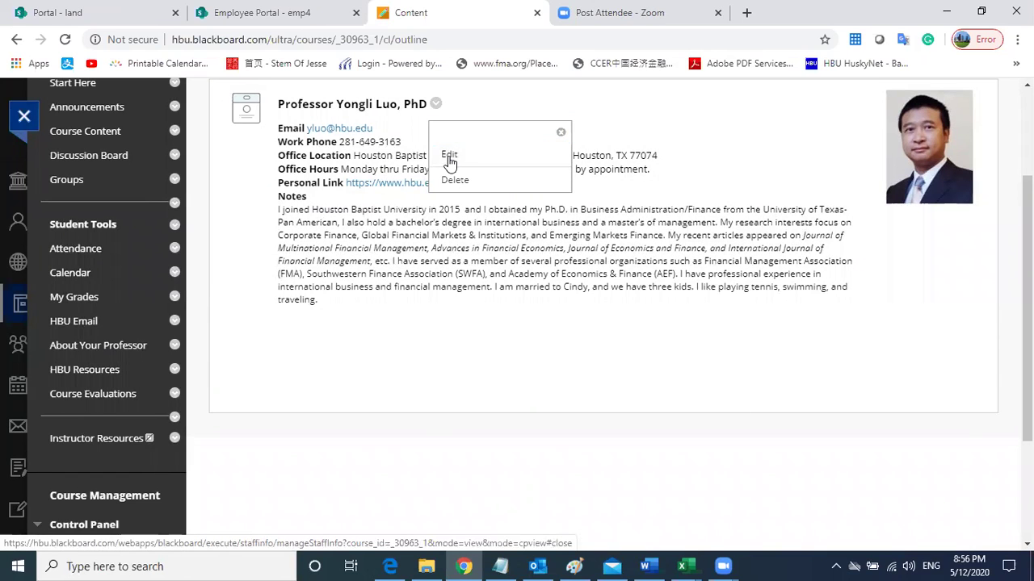
{"action": "left_click", "coordinate": [450, 156]}
{"action": "scroll", "coordinate": [306, 213], "scroll_direction": "down", "scroll_amount": 3}
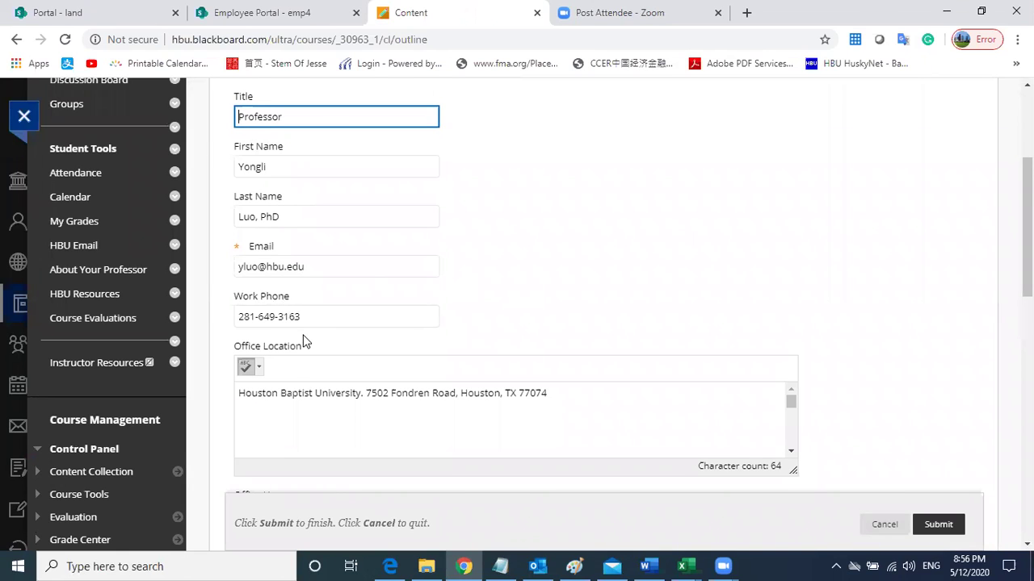
{"action": "scroll", "coordinate": [305, 342], "scroll_direction": "down", "scroll_amount": 1}
{"action": "scroll", "coordinate": [421, 345], "scroll_direction": "down", "scroll_amount": 1}
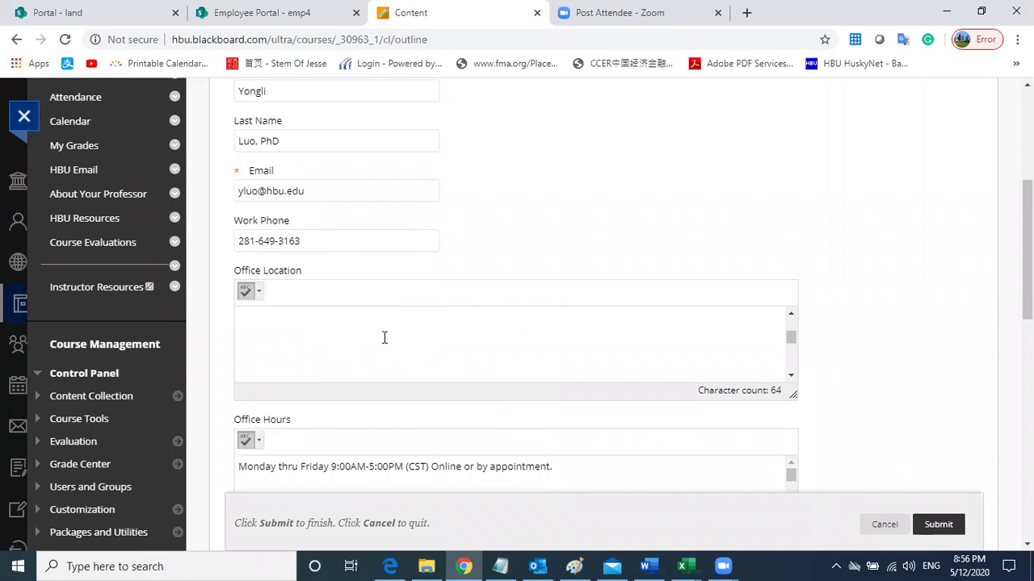
{"action": "left_click_drag", "start_coordinate": [790, 347], "coordinate": [788, 326]}
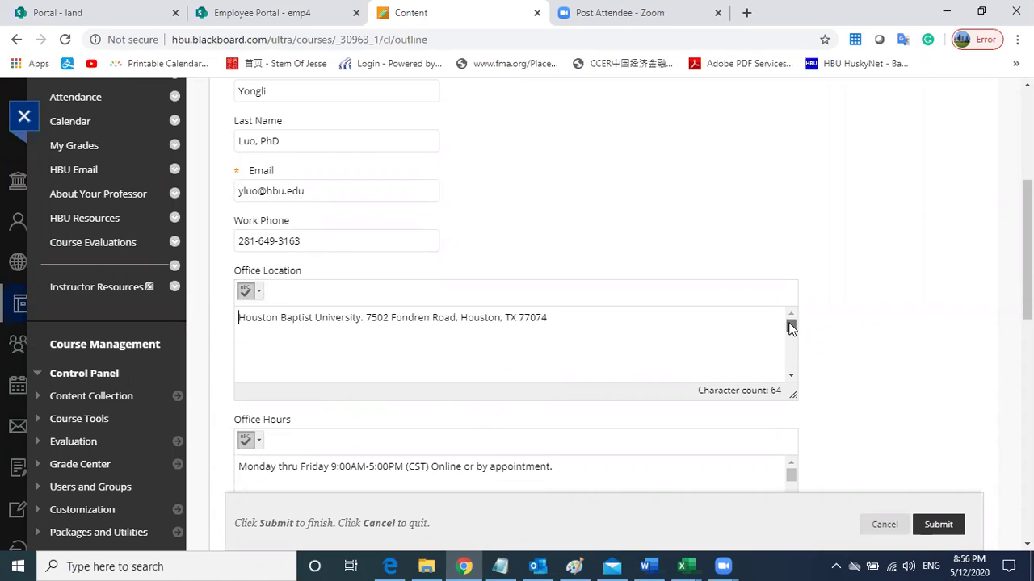
Examine the contact's office hours, notes, profile availability and image options, and leave the form without saving.
{"action": "scroll", "coordinate": [428, 429], "scroll_direction": "down", "scroll_amount": 4}
{"action": "scroll", "coordinate": [618, 400], "scroll_direction": "down", "scroll_amount": 5}
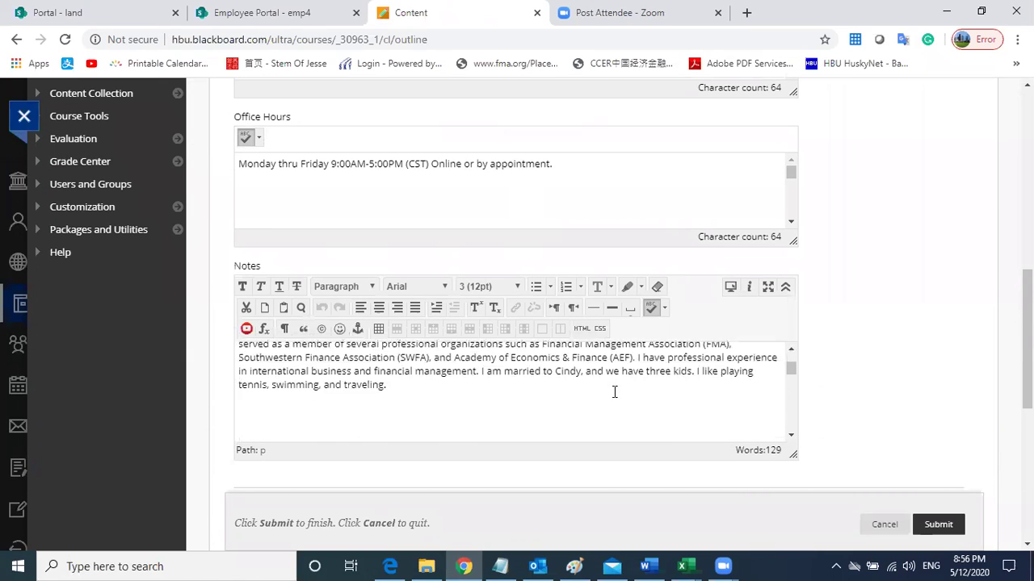
{"action": "scroll", "coordinate": [452, 420], "scroll_direction": "up", "scroll_amount": 5}
{"action": "scroll", "coordinate": [926, 370], "scroll_direction": "down", "scroll_amount": 2}
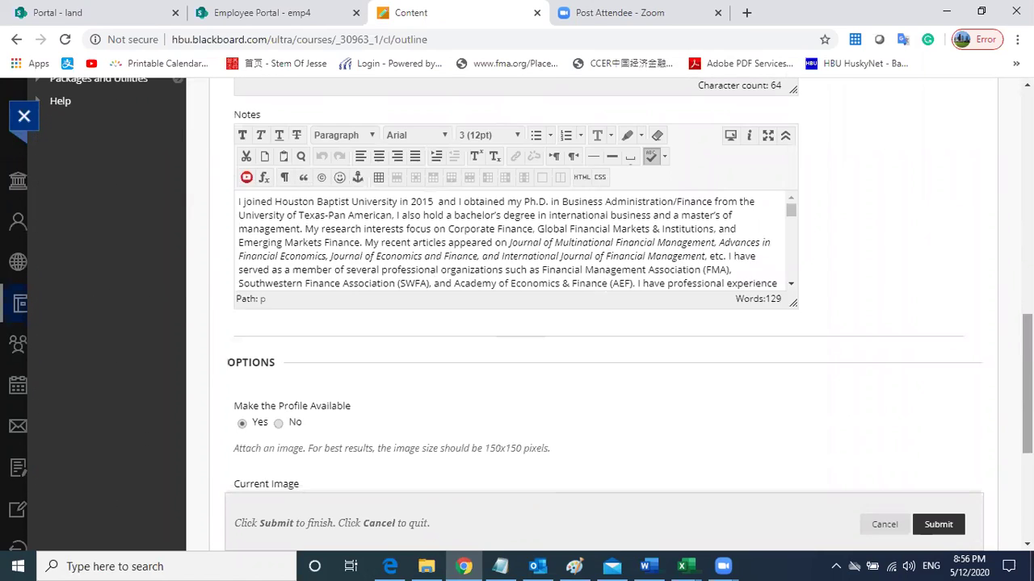
{"action": "scroll", "coordinate": [1006, 360], "scroll_direction": "down", "scroll_amount": 2}
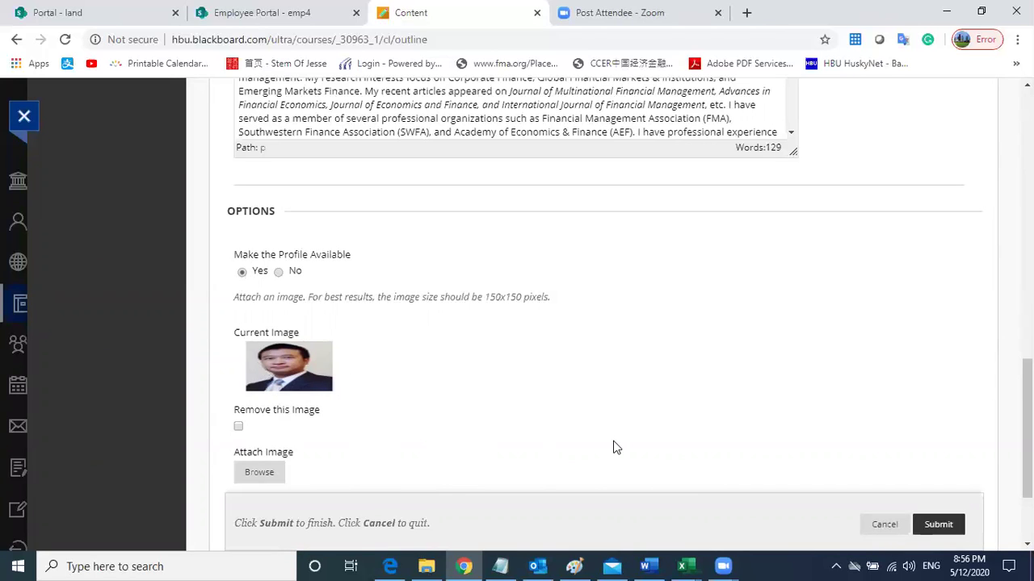
{"action": "left_click", "coordinate": [882, 526]}
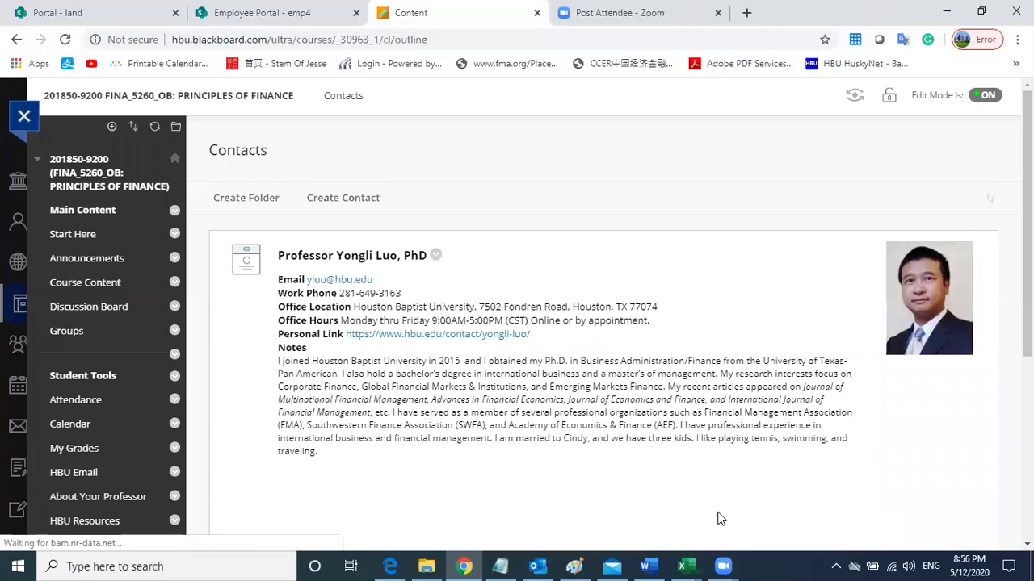
Open the course Announcements and browse from the newest post down to the FINA 5260 Welcome Announcement, returning to the start of the list.
{"action": "scroll", "coordinate": [90, 349], "scroll_direction": "down", "scroll_amount": 2}
{"action": "scroll", "coordinate": [89, 343], "scroll_direction": "up", "scroll_amount": 2}
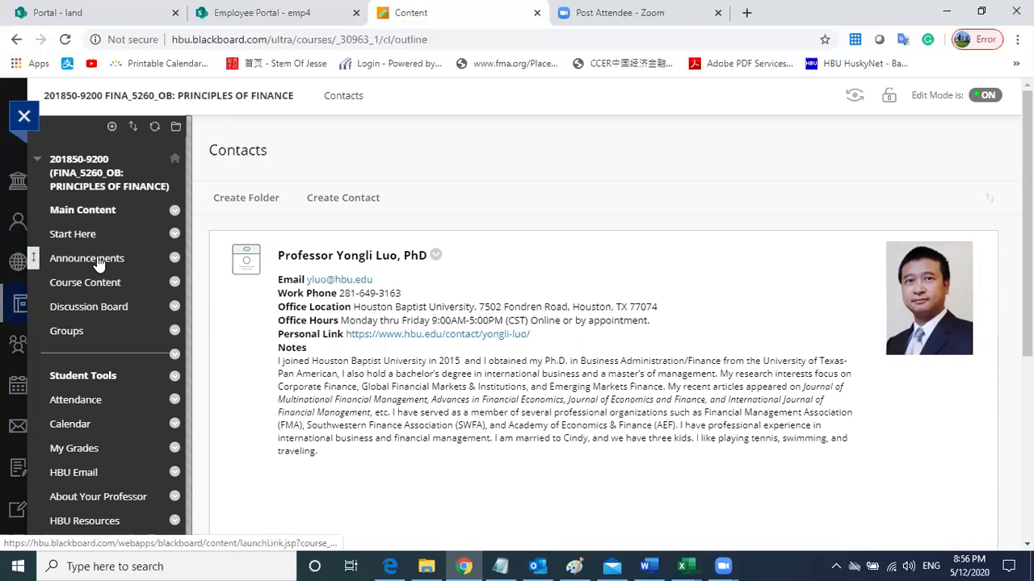
{"action": "left_click", "coordinate": [99, 264]}
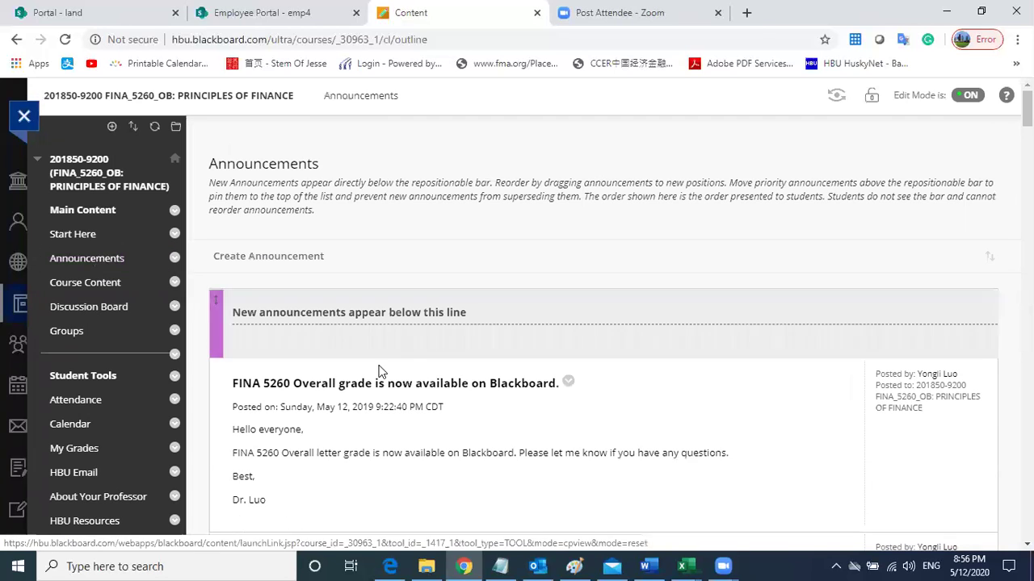
{"action": "scroll", "coordinate": [368, 355], "scroll_direction": "down", "scroll_amount": 4}
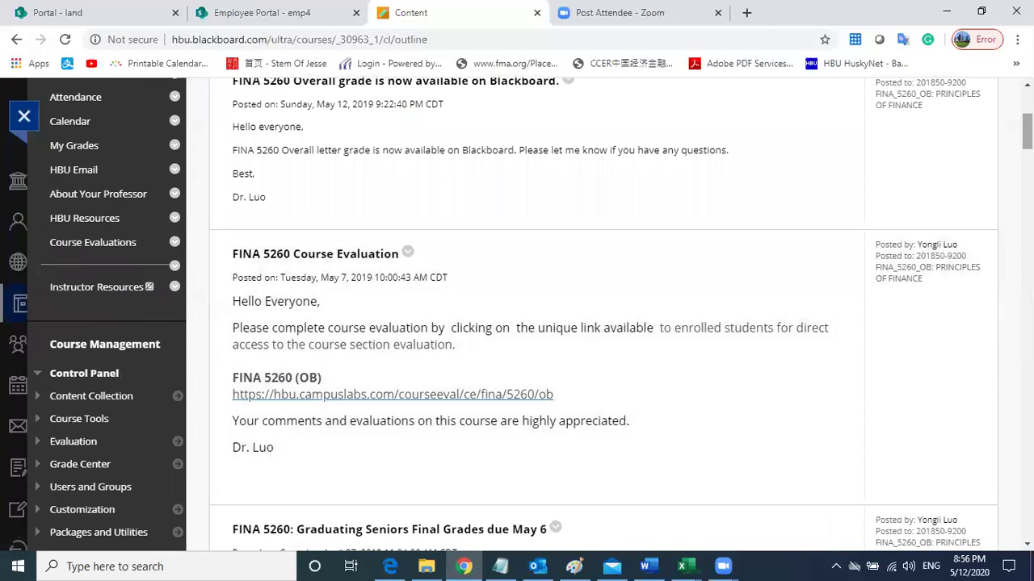
{"action": "scroll", "coordinate": [368, 355], "scroll_direction": "down", "scroll_amount": 10}
{"action": "scroll", "coordinate": [336, 307], "scroll_direction": "down", "scroll_amount": 12}
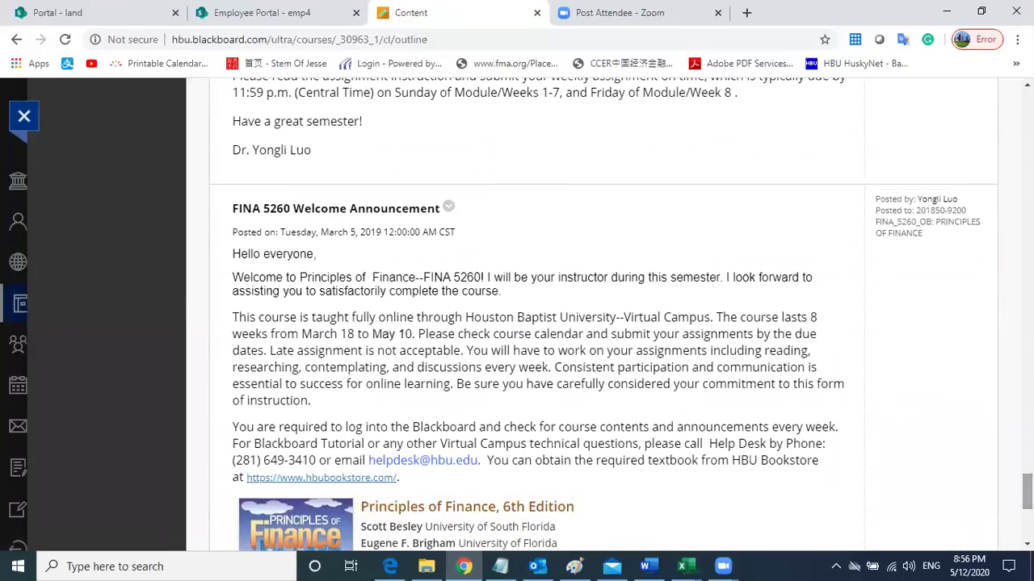
{"action": "left_click_drag", "start_coordinate": [1026, 492], "coordinate": [1026, 107]}
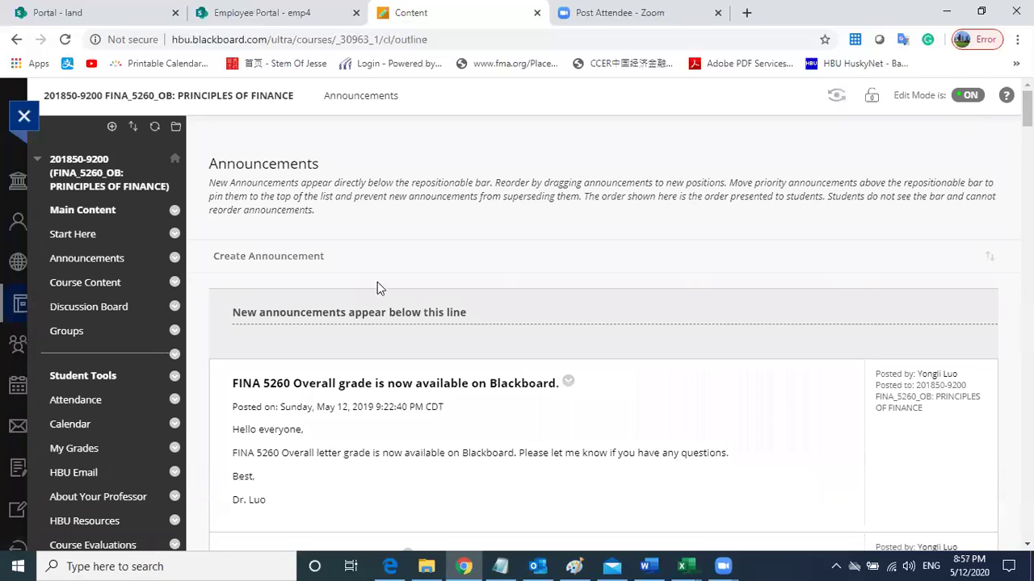
Open the Full Grade Center from the Course Management area and bring the student grade table into view.
{"action": "scroll", "coordinate": [161, 312], "scroll_direction": "down", "scroll_amount": 3}
{"action": "scroll", "coordinate": [69, 331], "scroll_direction": "down", "scroll_amount": 2}
{"action": "scroll", "coordinate": [90, 309], "scroll_direction": "up", "scroll_amount": 2}
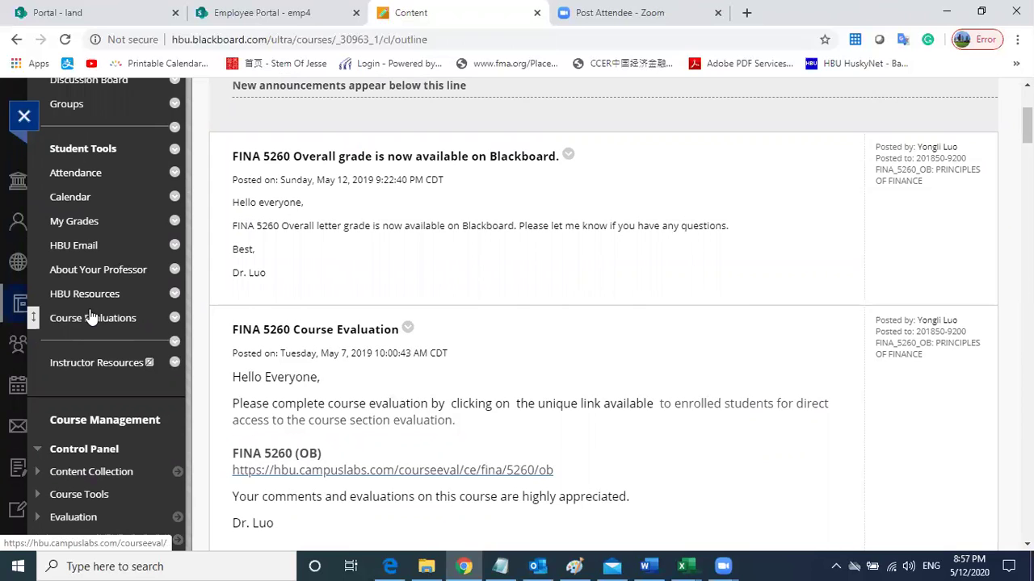
{"action": "scroll", "coordinate": [92, 295], "scroll_direction": "down", "scroll_amount": 3}
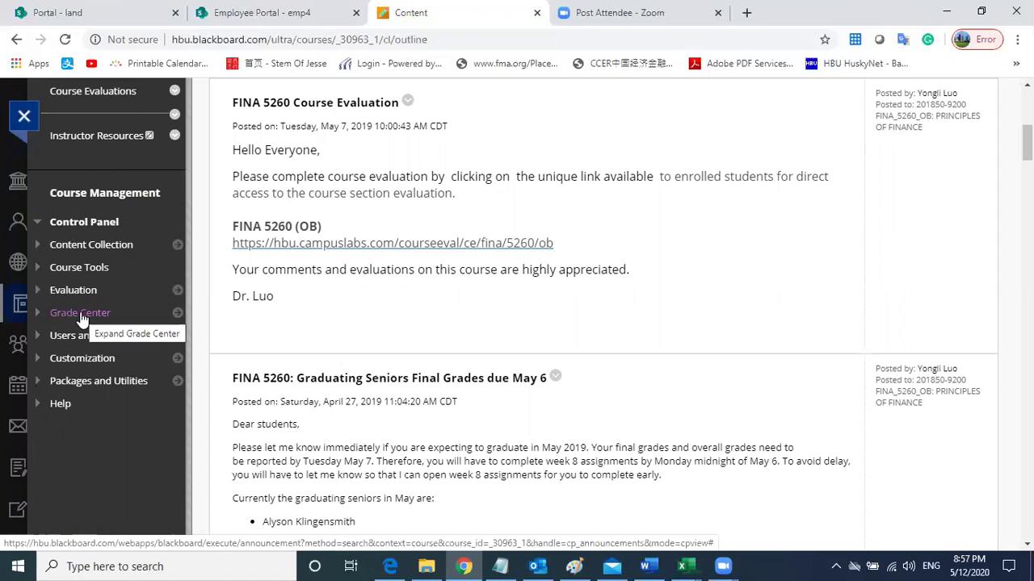
{"action": "left_click", "coordinate": [81, 315]}
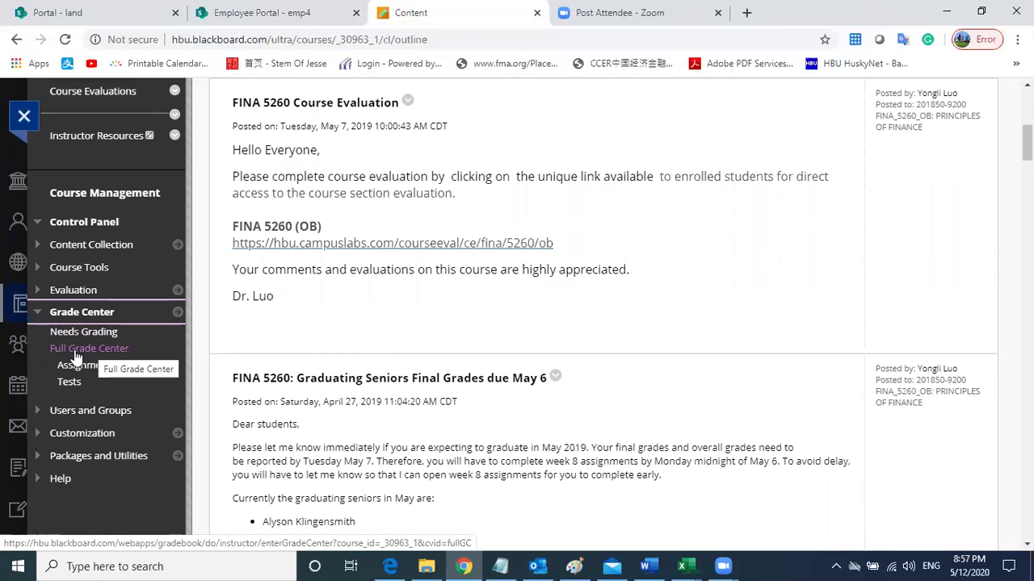
{"action": "left_click", "coordinate": [75, 356]}
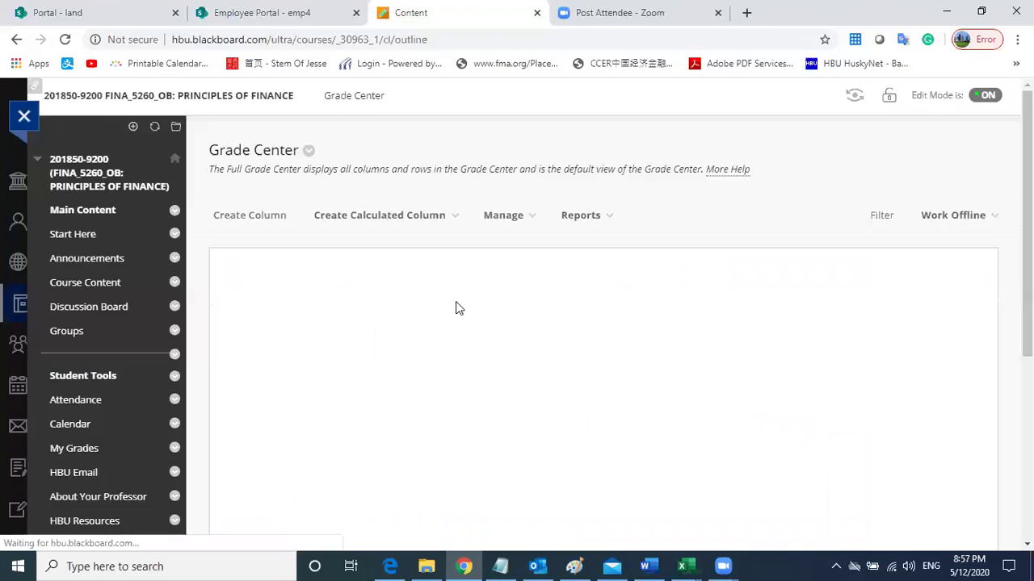
{"action": "scroll", "coordinate": [437, 310], "scroll_direction": "down", "scroll_amount": 1}
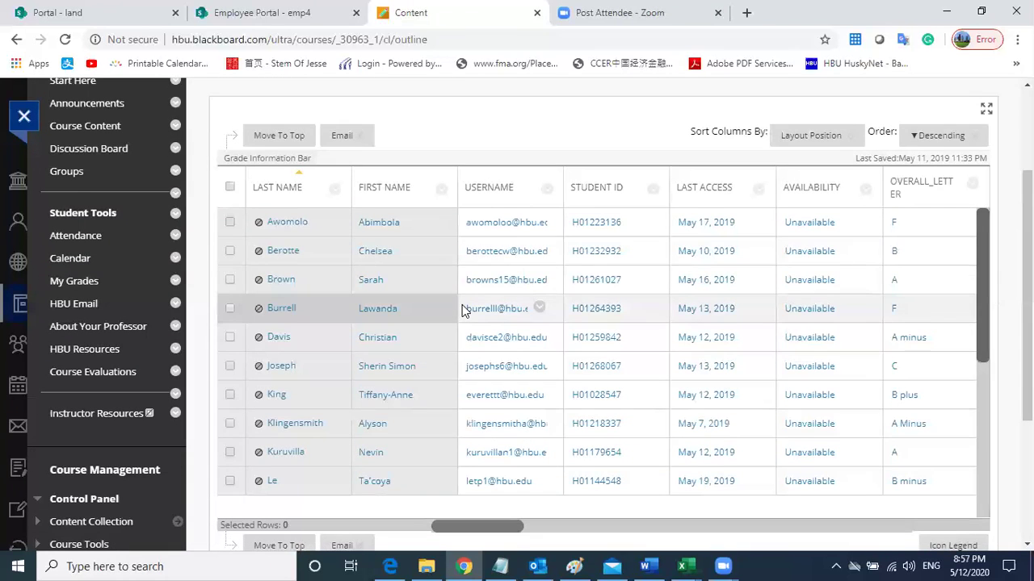
Open the first listed student's graded activity for Discussion Board Forum 1 and read the posts, grade and feedback.
{"action": "left_click_drag", "start_coordinate": [520, 530], "coordinate": [642, 536]}
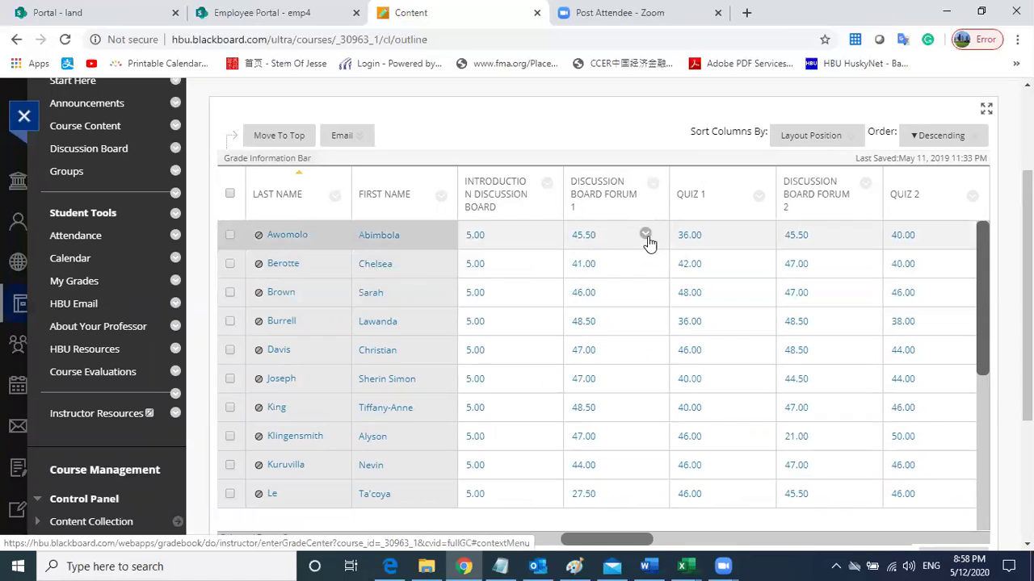
{"action": "left_click", "coordinate": [646, 235]}
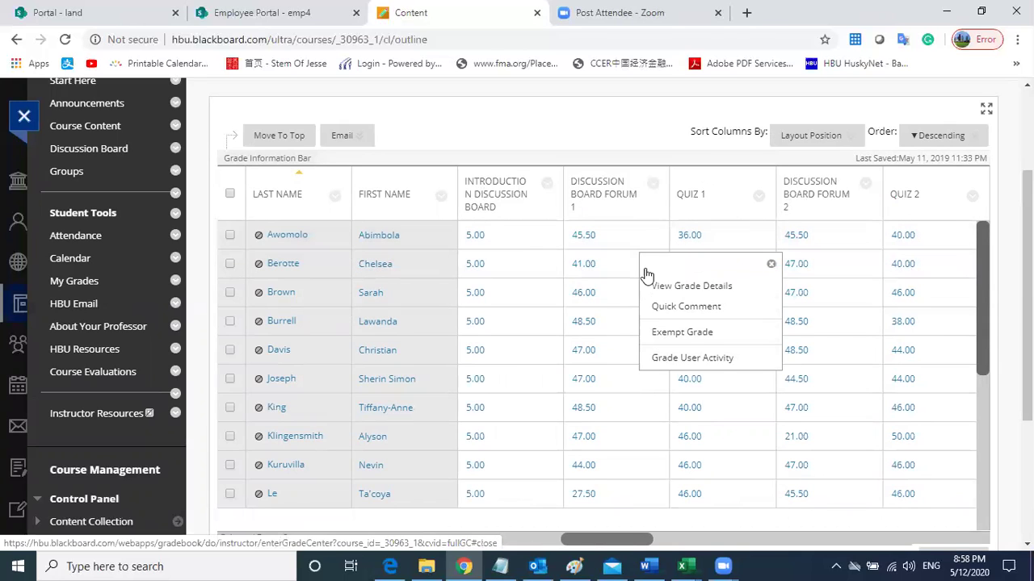
{"action": "left_click", "coordinate": [669, 360]}
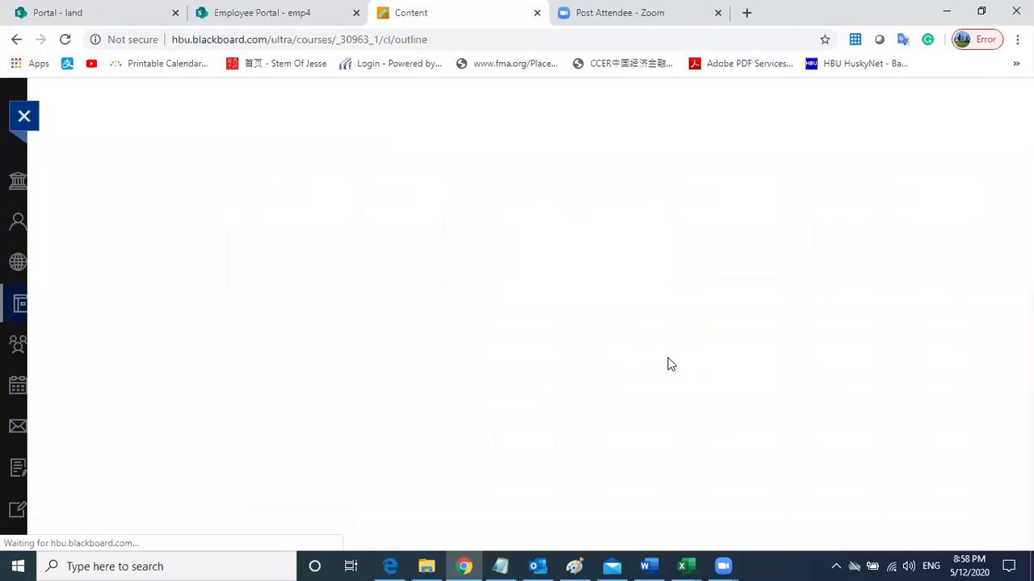
{"action": "scroll", "coordinate": [540, 301], "scroll_direction": "down", "scroll_amount": 3}
{"action": "scroll", "coordinate": [533, 300], "scroll_direction": "down", "scroll_amount": 2}
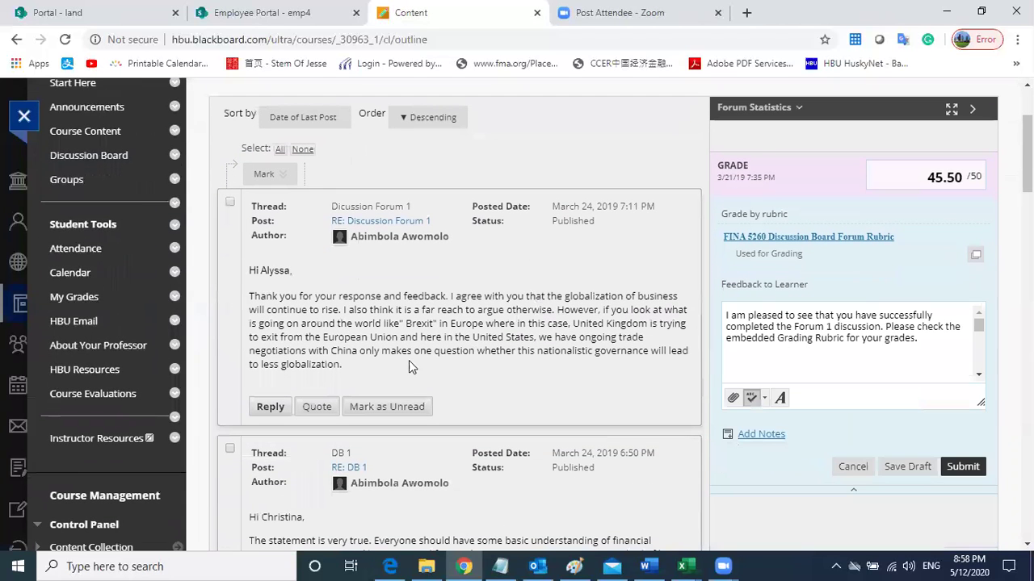
{"action": "scroll", "coordinate": [280, 285], "scroll_direction": "down", "scroll_amount": 1}
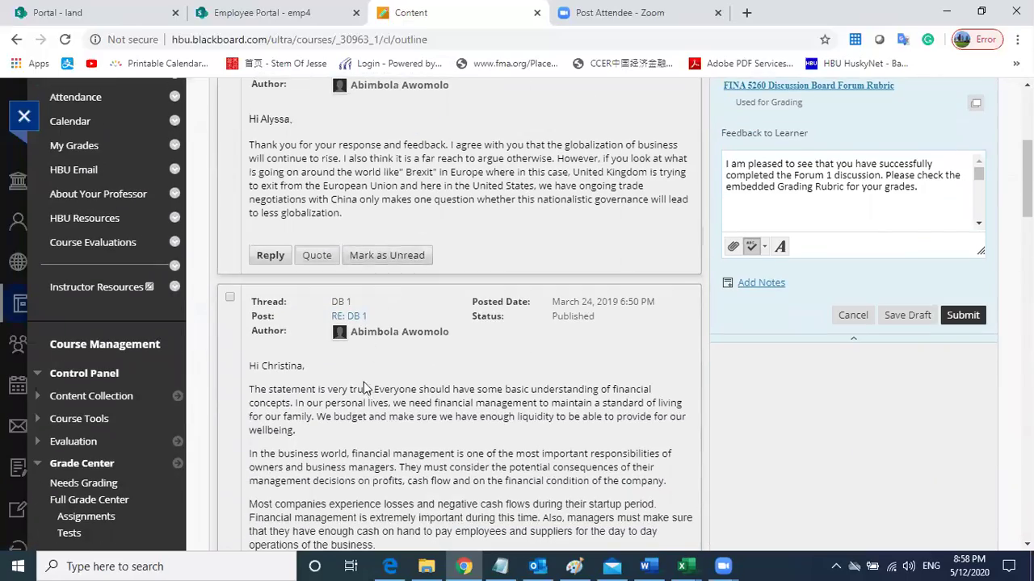
{"action": "scroll", "coordinate": [363, 392], "scroll_direction": "down", "scroll_amount": 5}
{"action": "scroll", "coordinate": [483, 427], "scroll_direction": "down", "scroll_amount": 5}
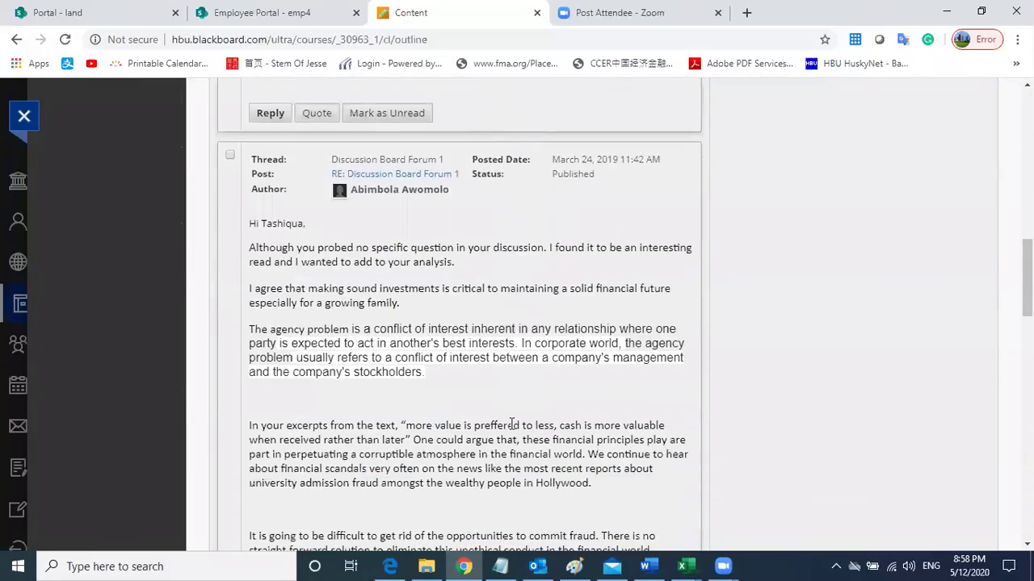
Open the FINA 5260 Discussion Board Forum Rubric used for the student's grade and show its criteria descriptions.
{"action": "scroll", "coordinate": [367, 394], "scroll_direction": "down", "scroll_amount": 2}
{"action": "scroll", "coordinate": [779, 318], "scroll_direction": "up", "scroll_amount": 10}
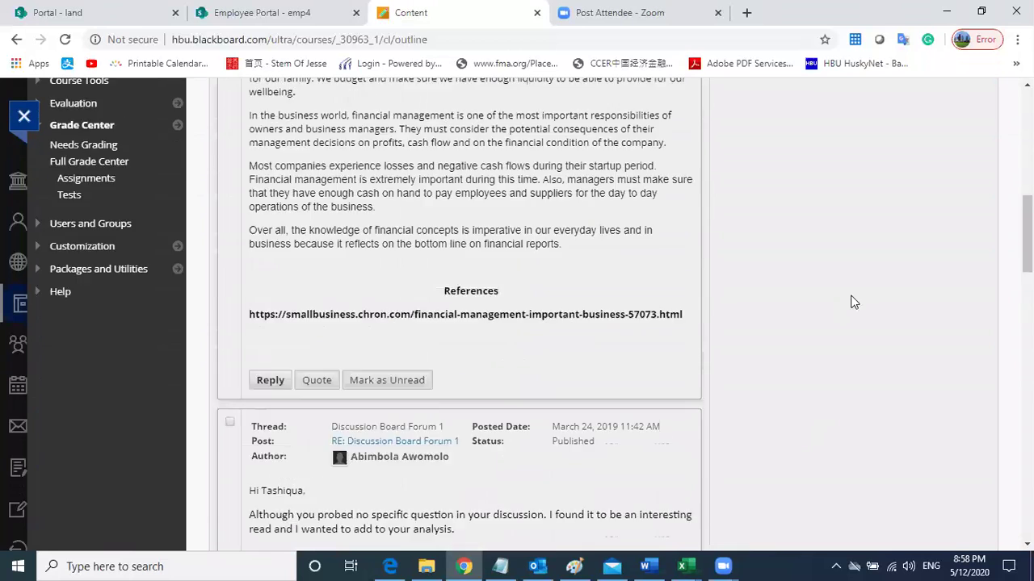
{"action": "scroll", "coordinate": [804, 313], "scroll_direction": "up", "scroll_amount": 2}
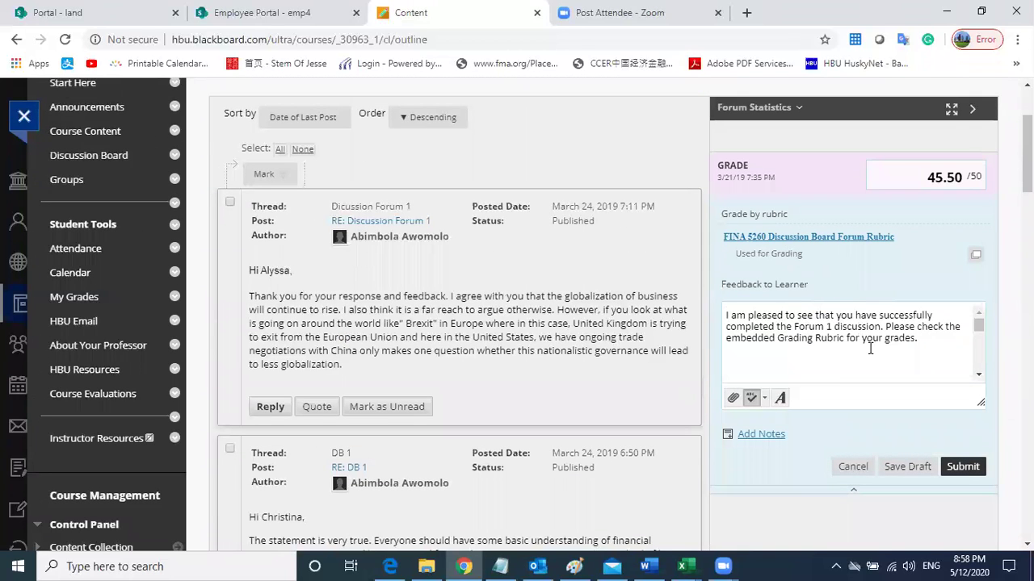
{"action": "left_click", "coordinate": [767, 239]}
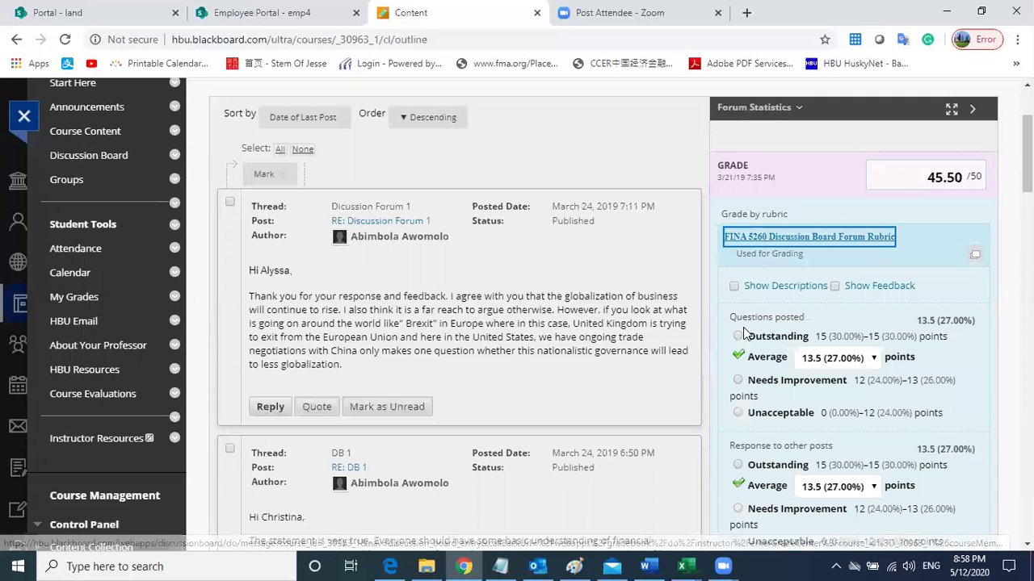
{"action": "scroll", "coordinate": [744, 255], "scroll_direction": "down", "scroll_amount": 2}
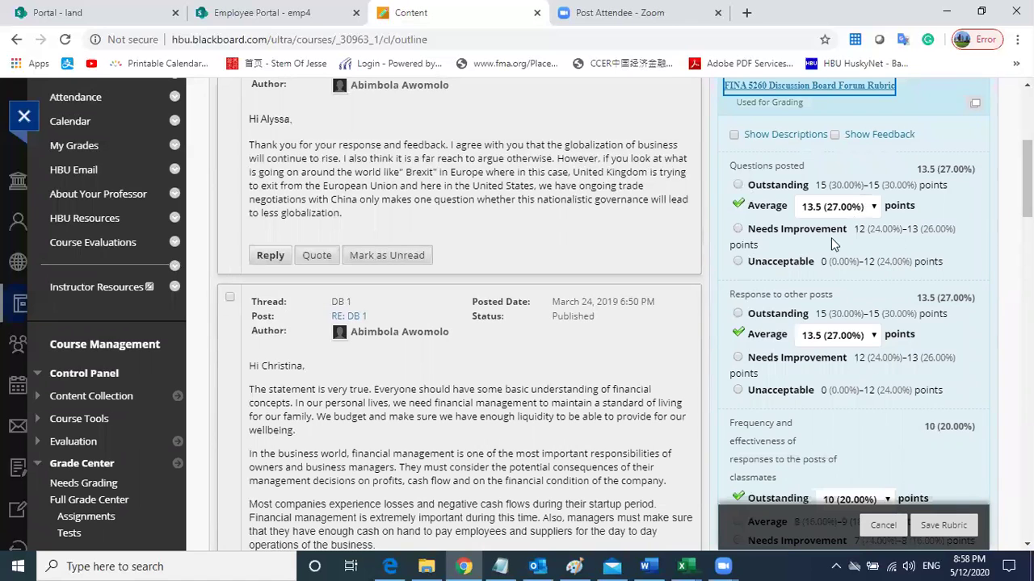
{"action": "scroll", "coordinate": [746, 165], "scroll_direction": "up", "scroll_amount": 1}
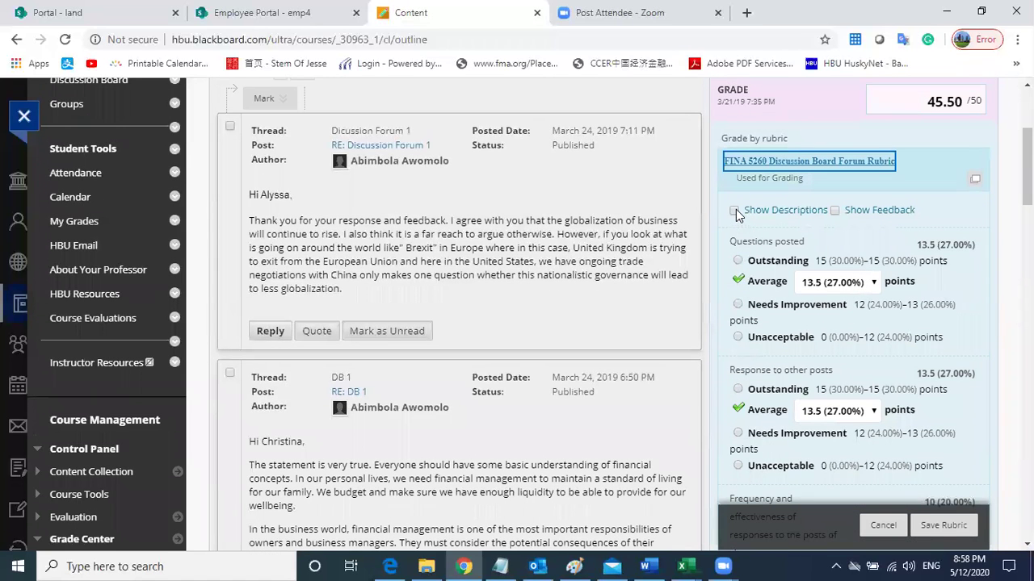
{"action": "left_click", "coordinate": [734, 210]}
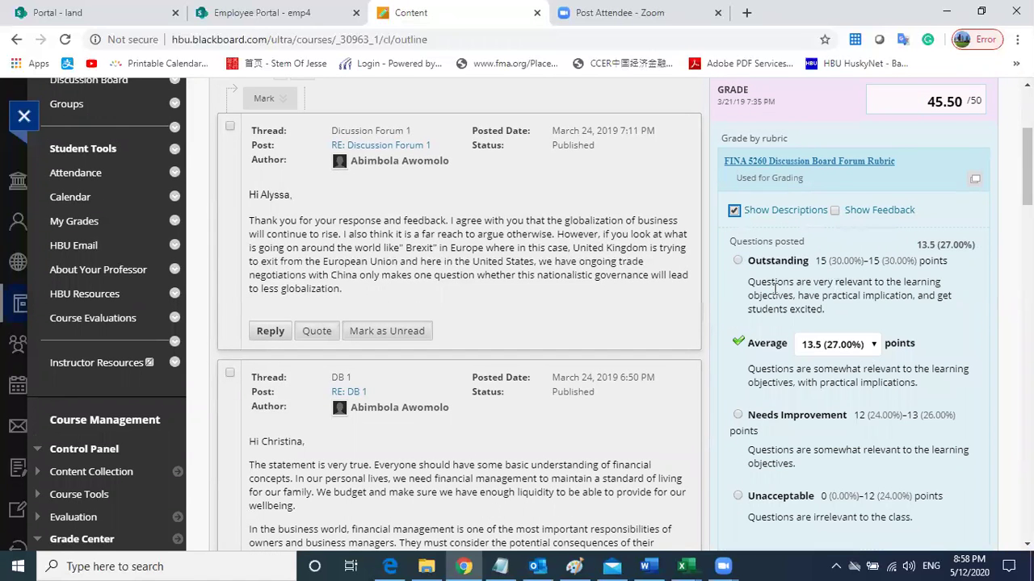
Review the rubric's criteria from Questions posted to the feedback area, save the rubric and return to the grade.
{"action": "scroll", "coordinate": [773, 277], "scroll_direction": "down", "scroll_amount": 2}
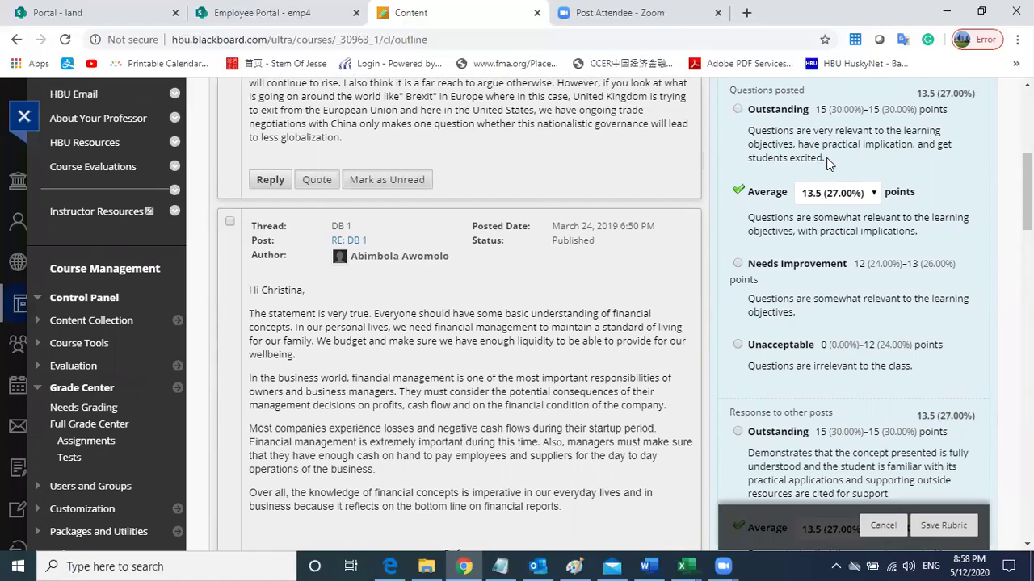
{"action": "scroll", "coordinate": [826, 163], "scroll_direction": "down", "scroll_amount": 4}
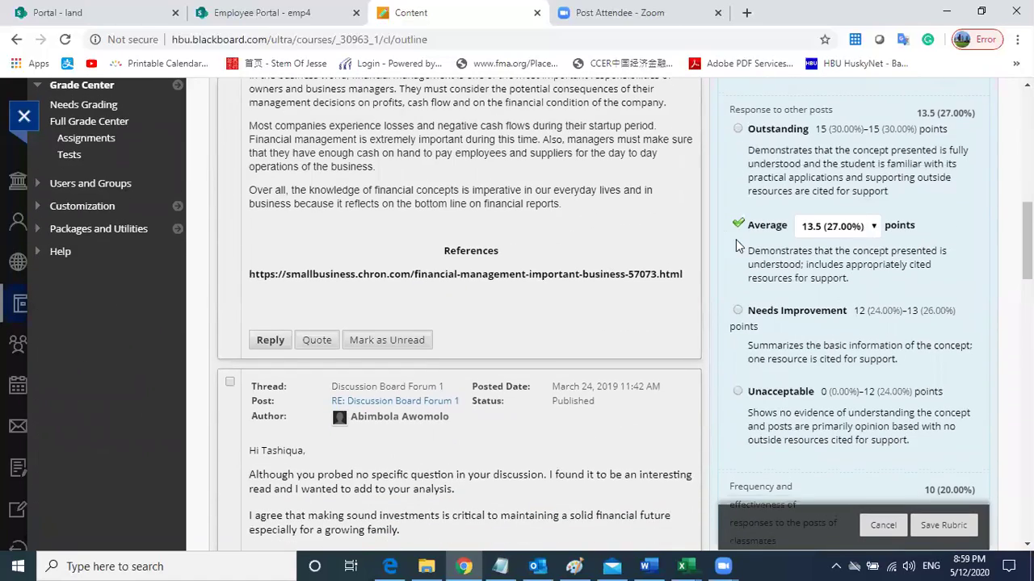
{"action": "scroll", "coordinate": [735, 239], "scroll_direction": "down", "scroll_amount": 5}
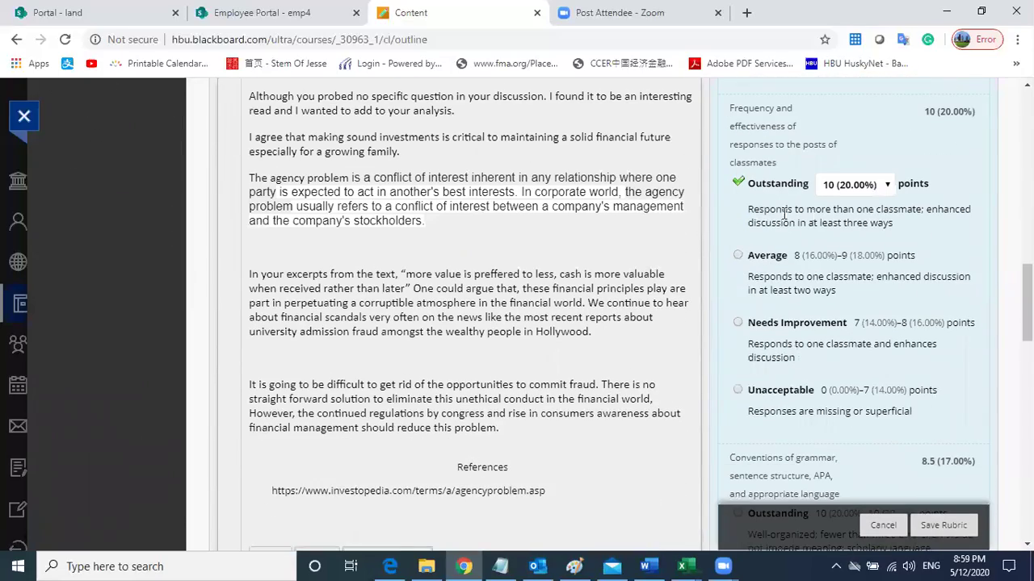
{"action": "scroll", "coordinate": [848, 228], "scroll_direction": "down", "scroll_amount": 6}
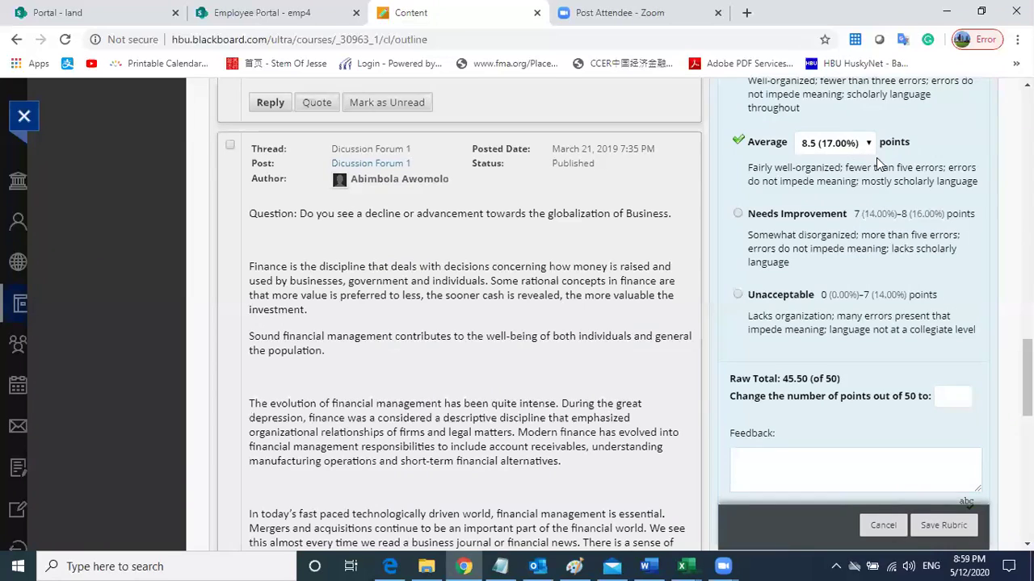
{"action": "scroll", "coordinate": [914, 362], "scroll_direction": "down", "scroll_amount": 2}
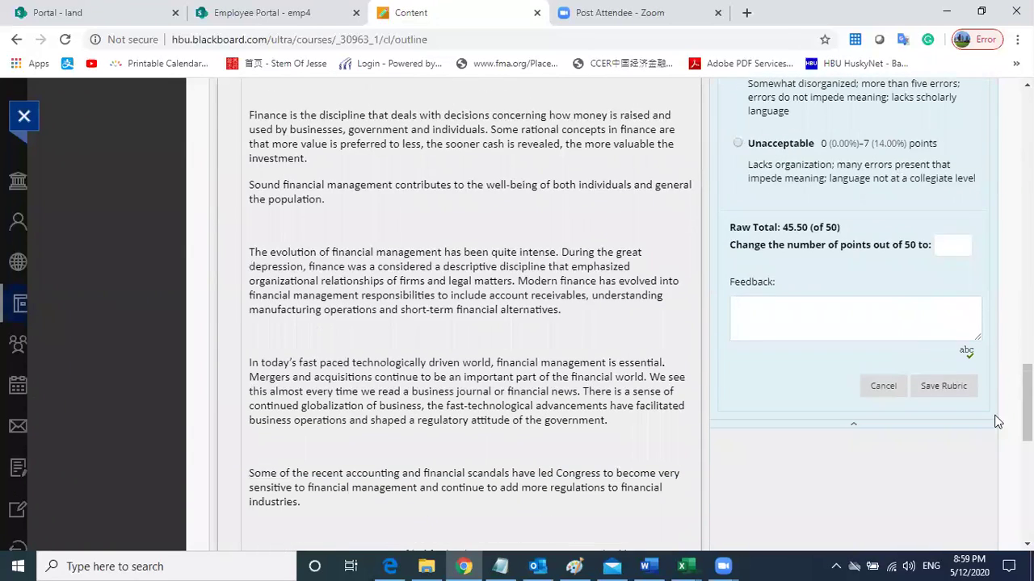
{"action": "left_click", "coordinate": [943, 388]}
{"action": "scroll", "coordinate": [944, 388], "scroll_direction": "up", "scroll_amount": 15}
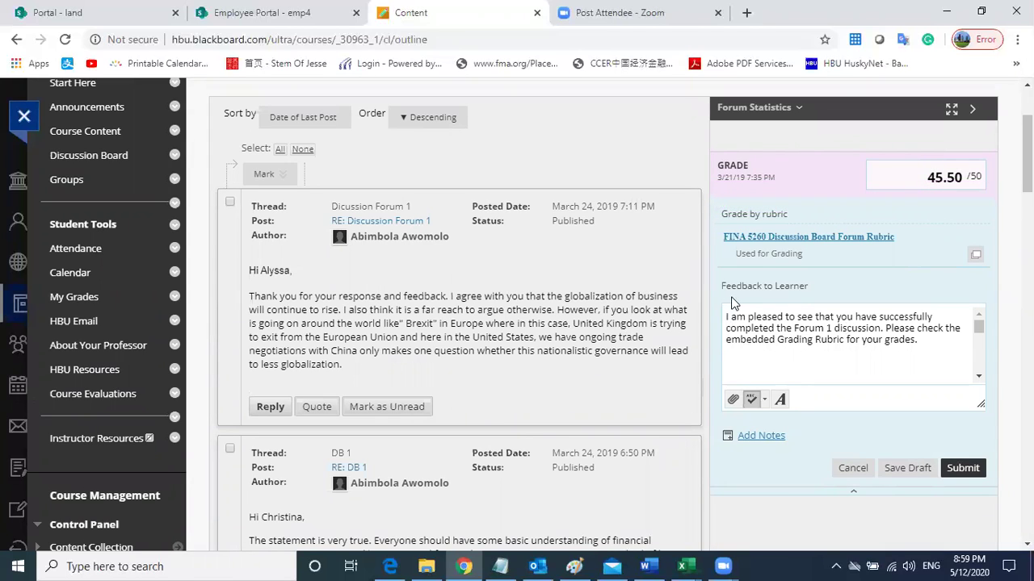
Add a new line reading "Comments" to the Feedback to Learner text and submit the grade.
{"action": "left_click", "coordinate": [928, 342]}
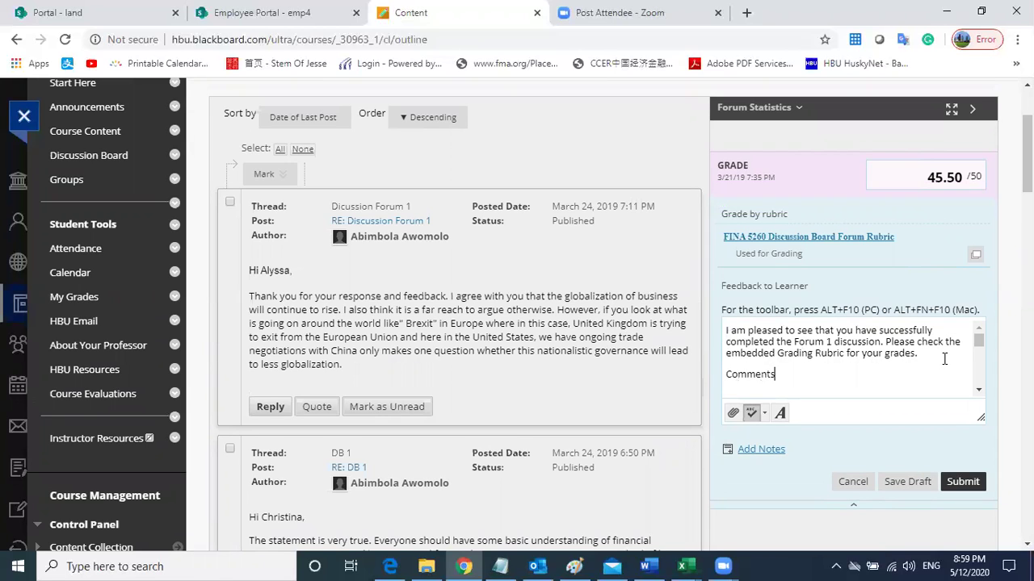
{"action": "left_click", "coordinate": [963, 483]}
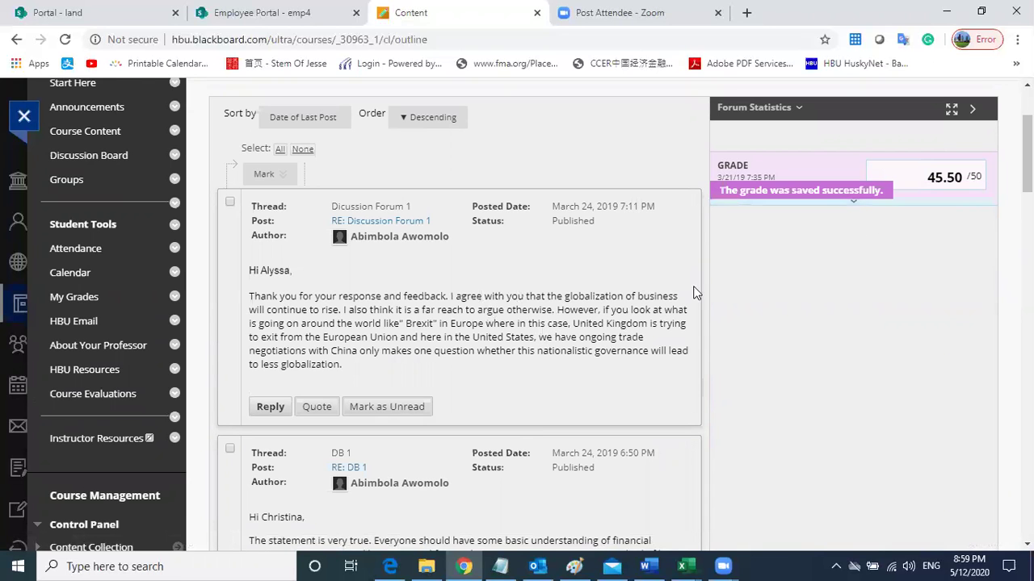
Return to the Full Grade Center from the Course Management area.
{"action": "scroll", "coordinate": [656, 276], "scroll_direction": "up", "scroll_amount": 1}
{"action": "scroll", "coordinate": [656, 276], "scroll_direction": "up", "scroll_amount": 2}
{"action": "scroll", "coordinate": [168, 376], "scroll_direction": "down", "scroll_amount": 5}
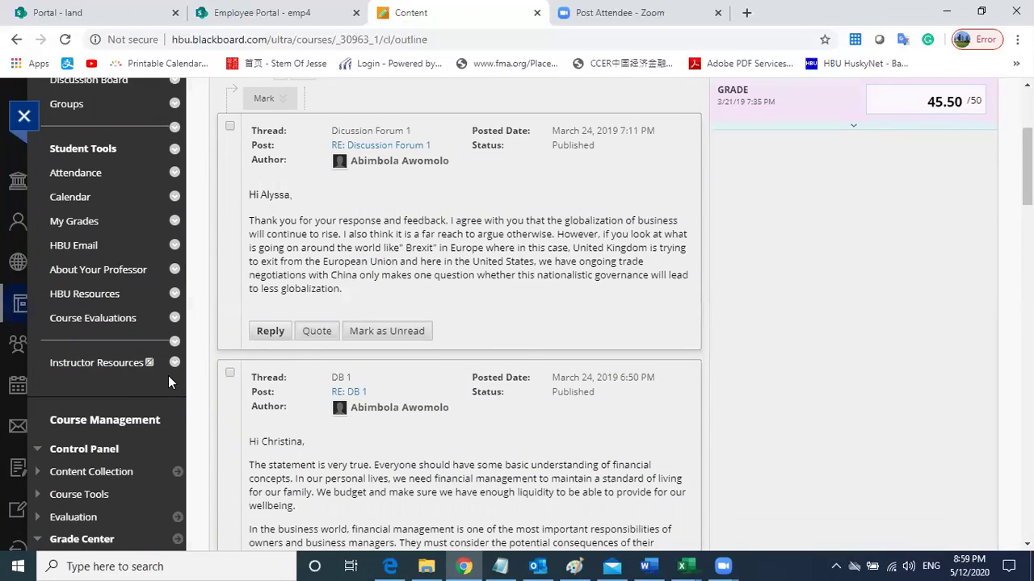
{"action": "scroll", "coordinate": [135, 379], "scroll_direction": "down", "scroll_amount": 1}
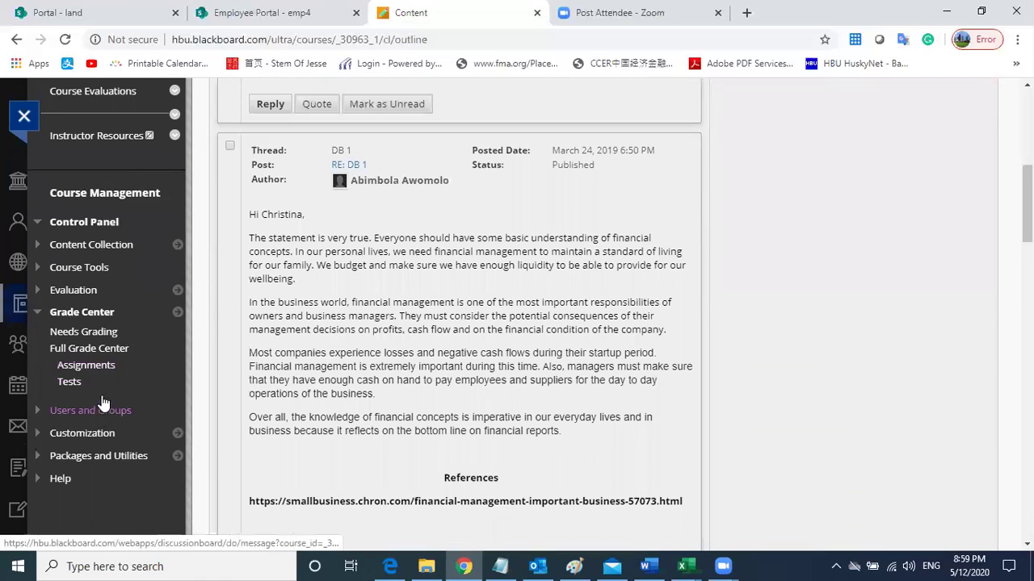
{"action": "left_click", "coordinate": [84, 353]}
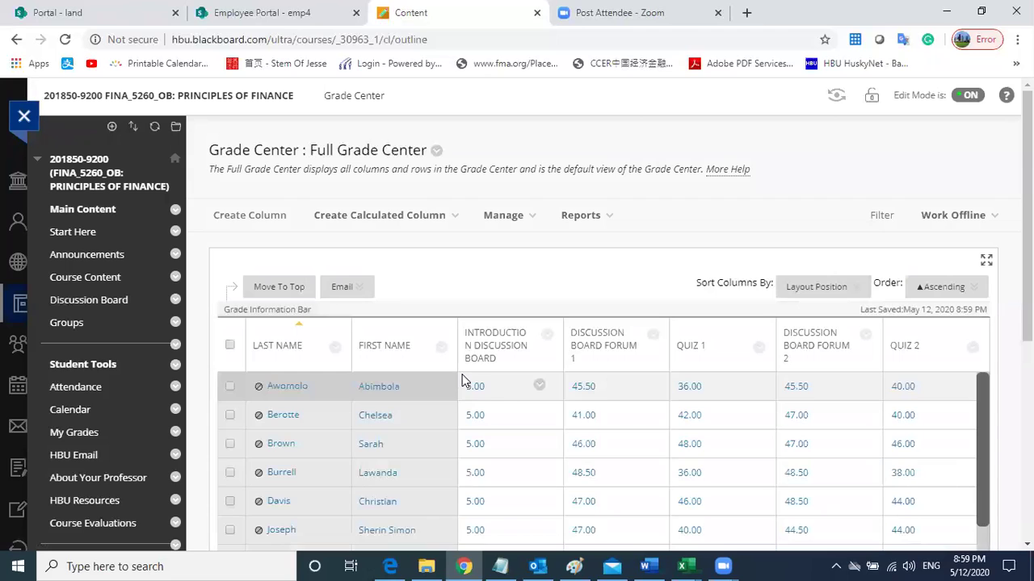
Open the first listed student's final Quiz 1 attempt, listed as Attempt 3/24/19 36.00.
{"action": "mouse_move", "coordinate": [573, 356]}
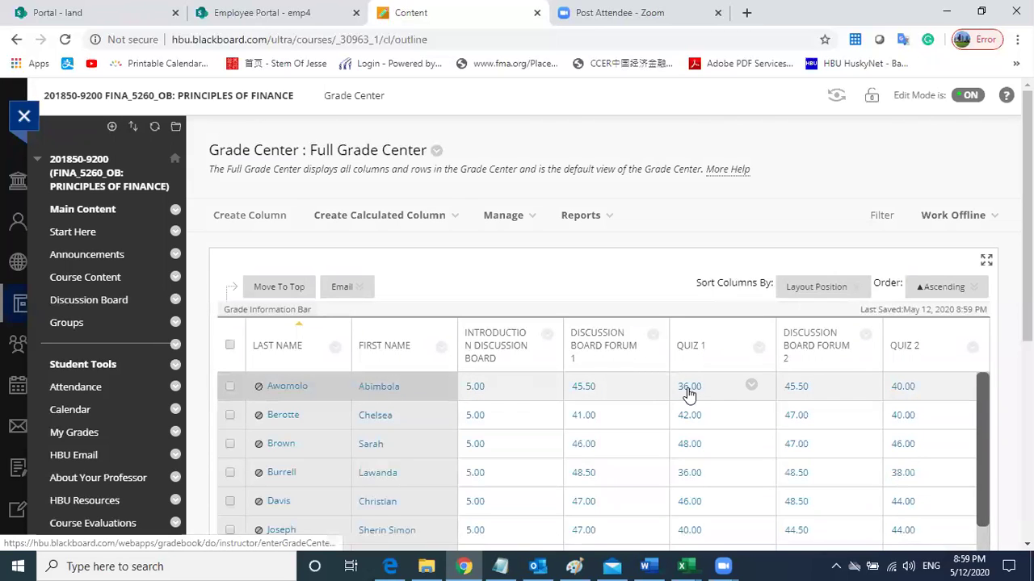
{"action": "left_click", "coordinate": [751, 387]}
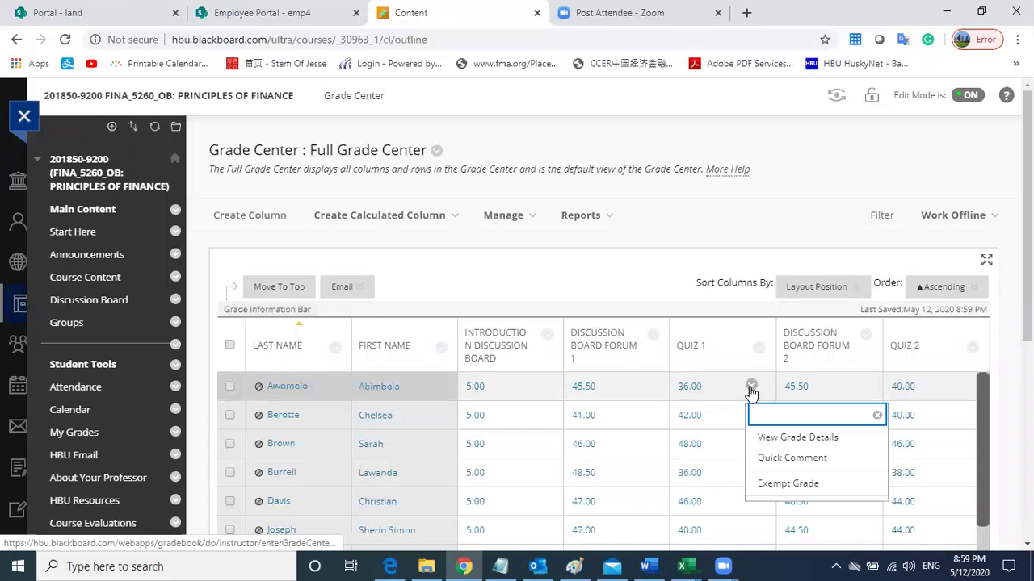
{"action": "scroll", "coordinate": [751, 424], "scroll_direction": "down", "scroll_amount": 2}
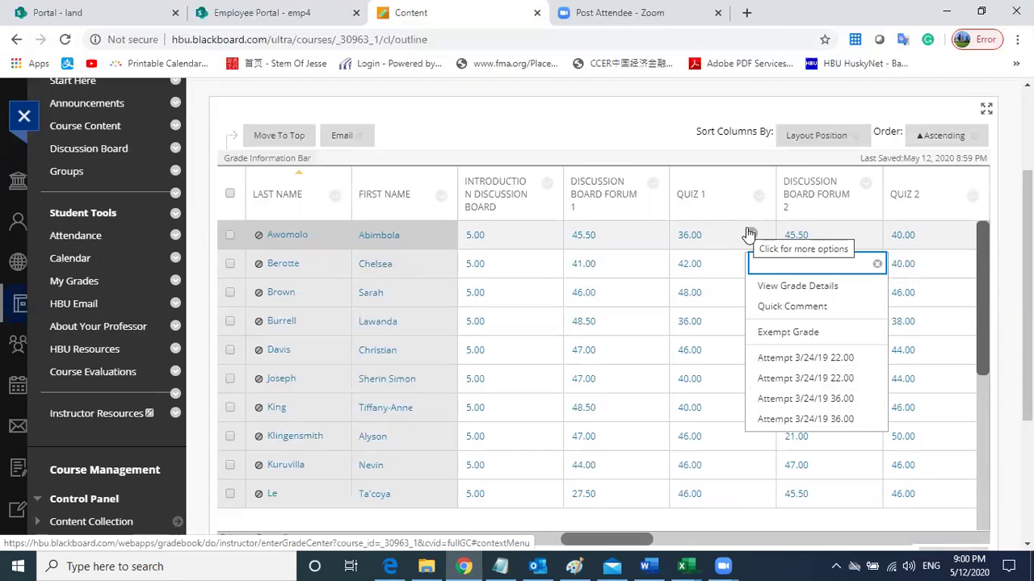
{"action": "left_click", "coordinate": [840, 421]}
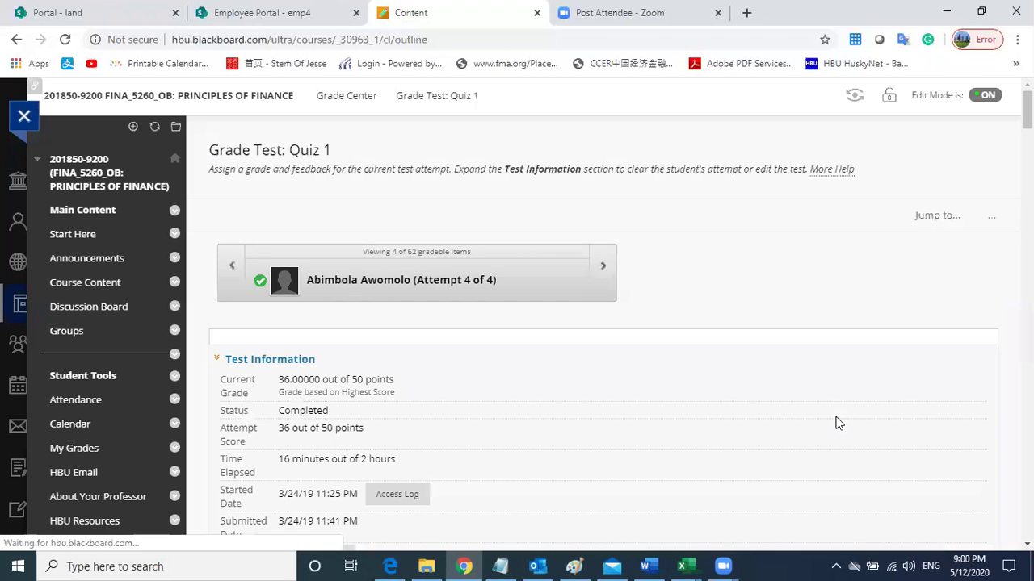
Examine the given answers, correct answers and points from Question 1 through Question 25, and leave the Quiz 1 attempt with Save and Exit.
{"action": "scroll", "coordinate": [569, 391], "scroll_direction": "down", "scroll_amount": 3}
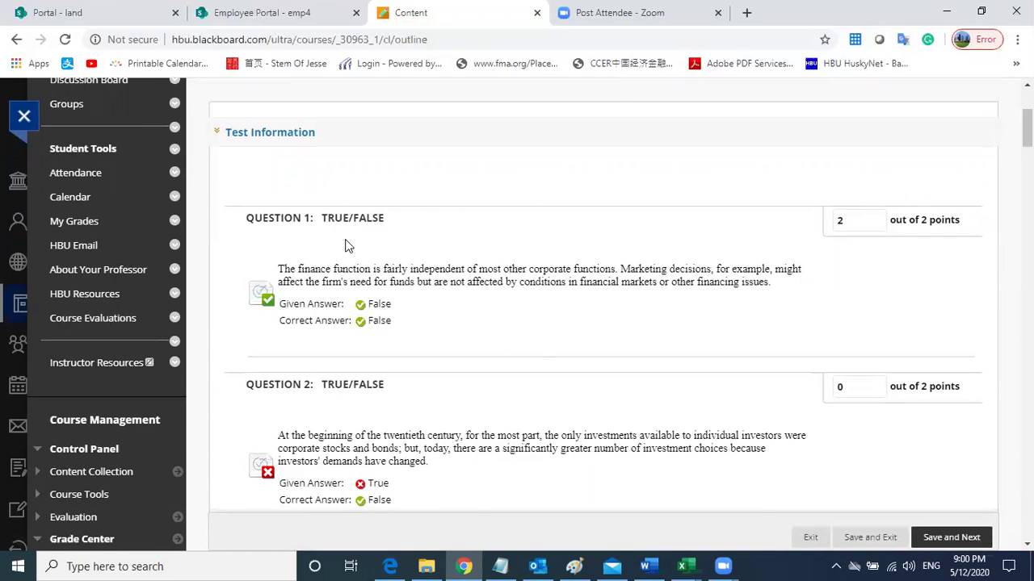
{"action": "scroll", "coordinate": [487, 301], "scroll_direction": "down", "scroll_amount": 2}
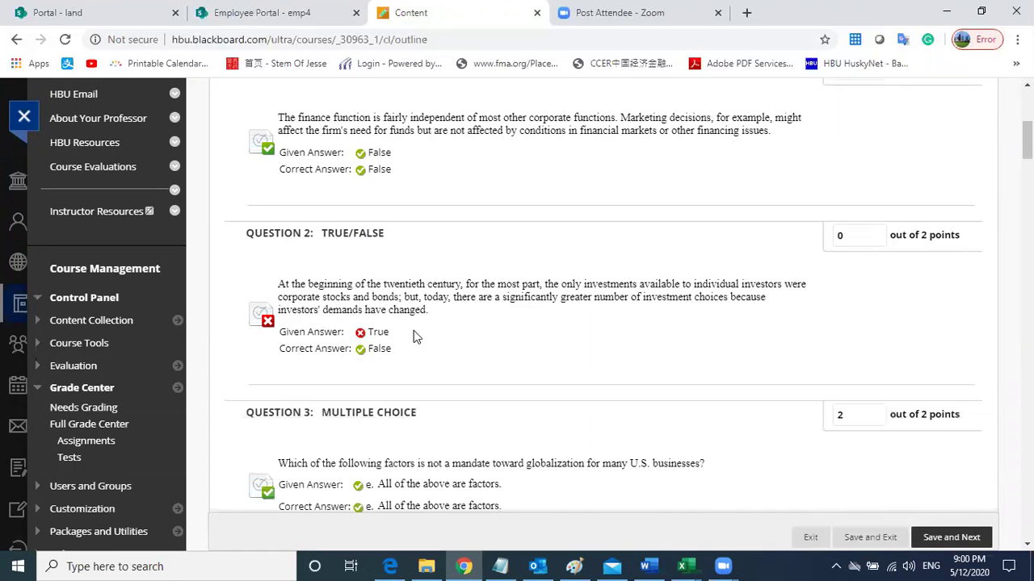
{"action": "scroll", "coordinate": [388, 323], "scroll_direction": "down", "scroll_amount": 2}
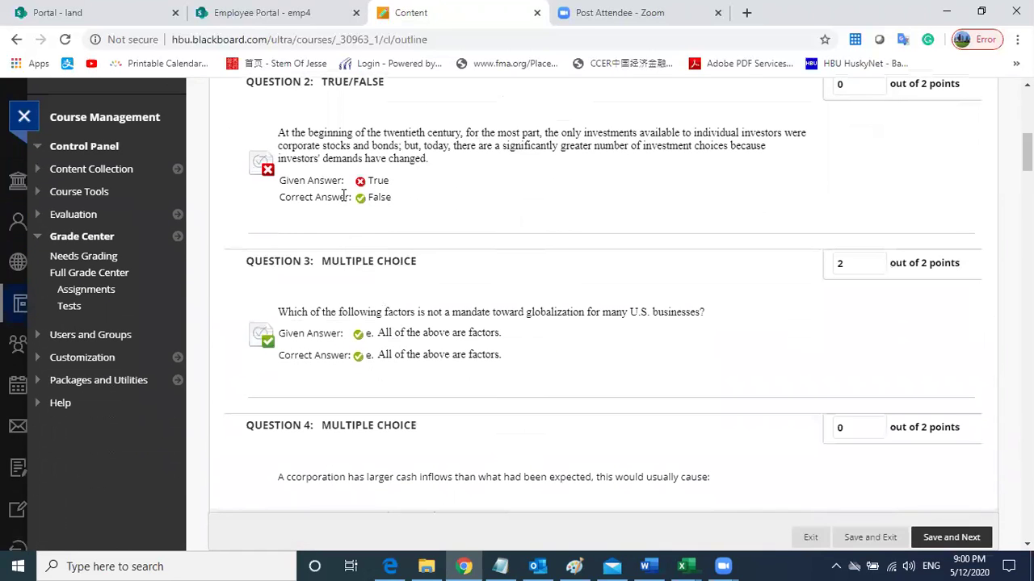
{"action": "scroll", "coordinate": [457, 229], "scroll_direction": "down", "scroll_amount": 10}
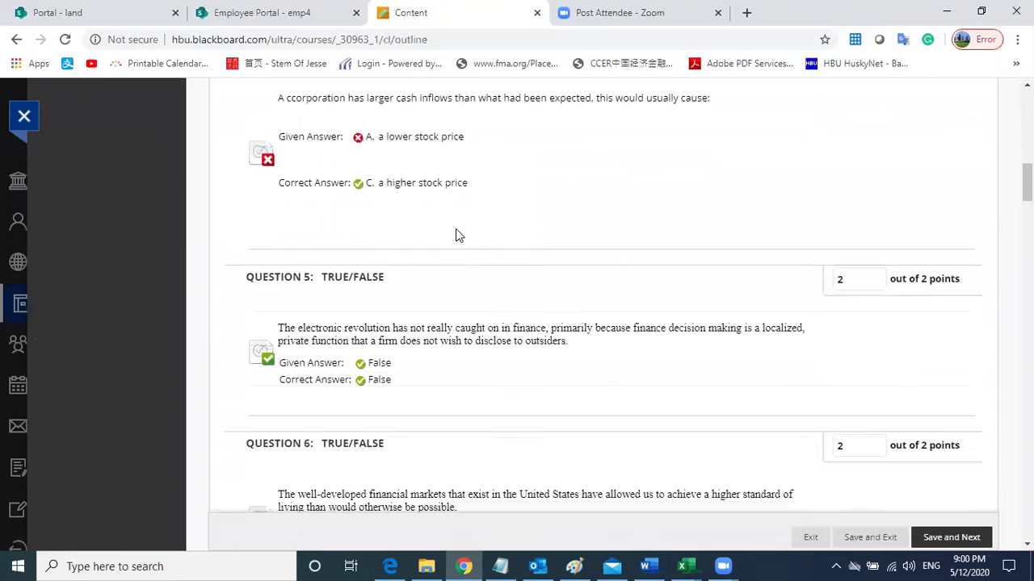
{"action": "scroll", "coordinate": [456, 234], "scroll_direction": "down", "scroll_amount": 5}
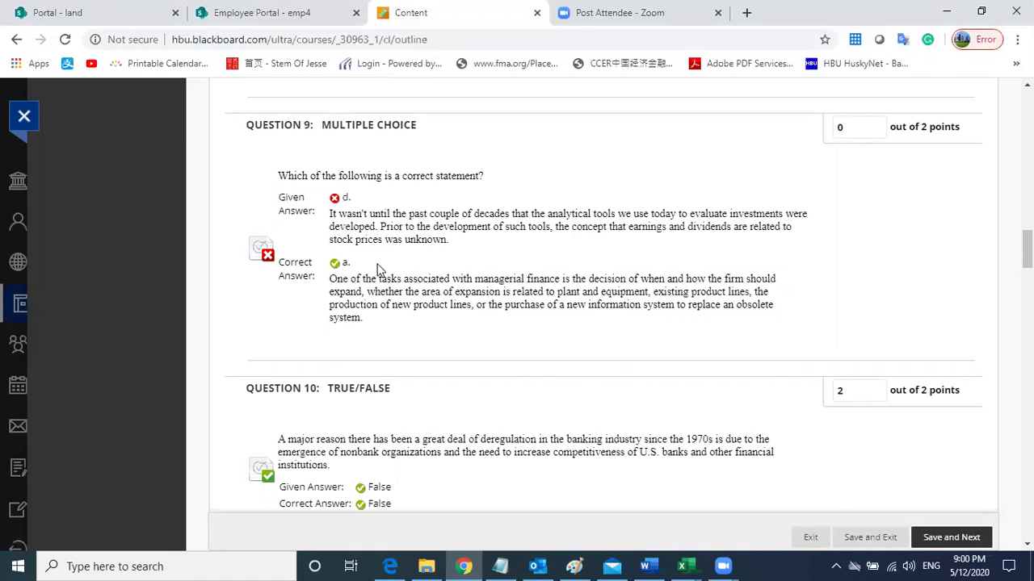
{"action": "scroll", "coordinate": [377, 269], "scroll_direction": "down", "scroll_amount": 8}
{"action": "scroll", "coordinate": [381, 275], "scroll_direction": "down", "scroll_amount": 4}
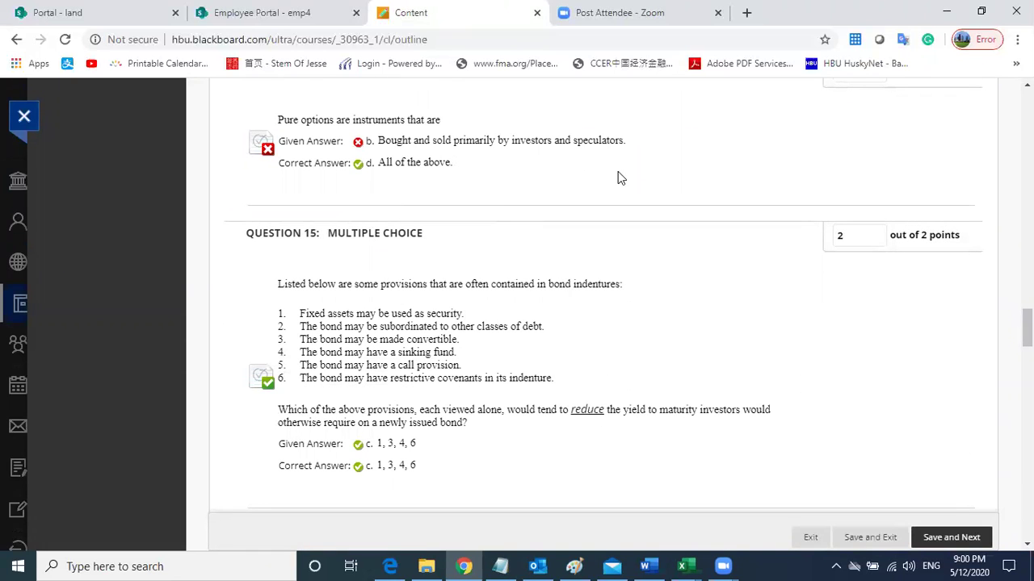
{"action": "scroll", "coordinate": [618, 174], "scroll_direction": "down", "scroll_amount": 8}
{"action": "scroll", "coordinate": [633, 443], "scroll_direction": "down", "scroll_amount": 9}
{"action": "scroll", "coordinate": [633, 439], "scroll_direction": "down", "scroll_amount": 5}
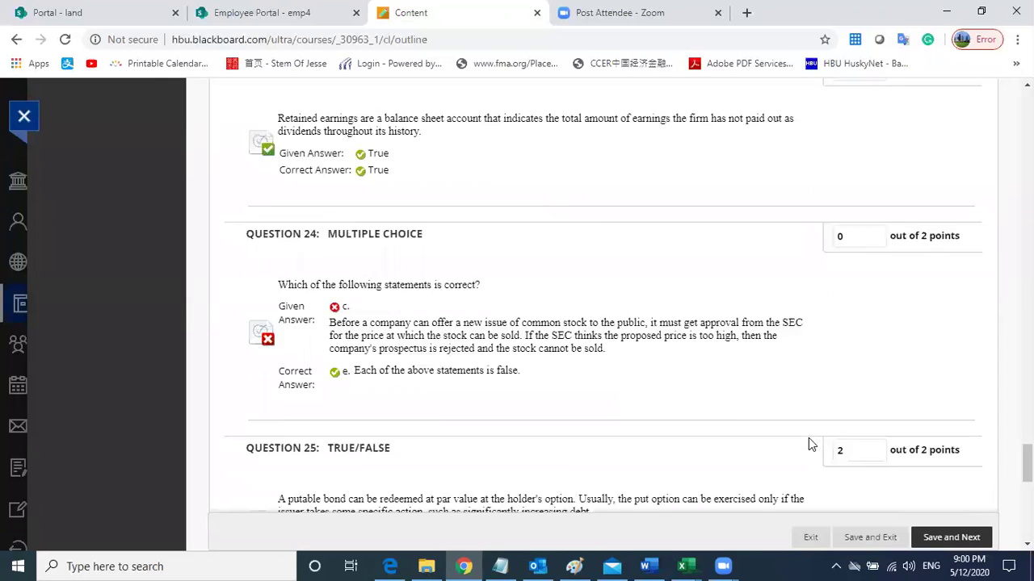
{"action": "scroll", "coordinate": [808, 437], "scroll_direction": "down", "scroll_amount": 2}
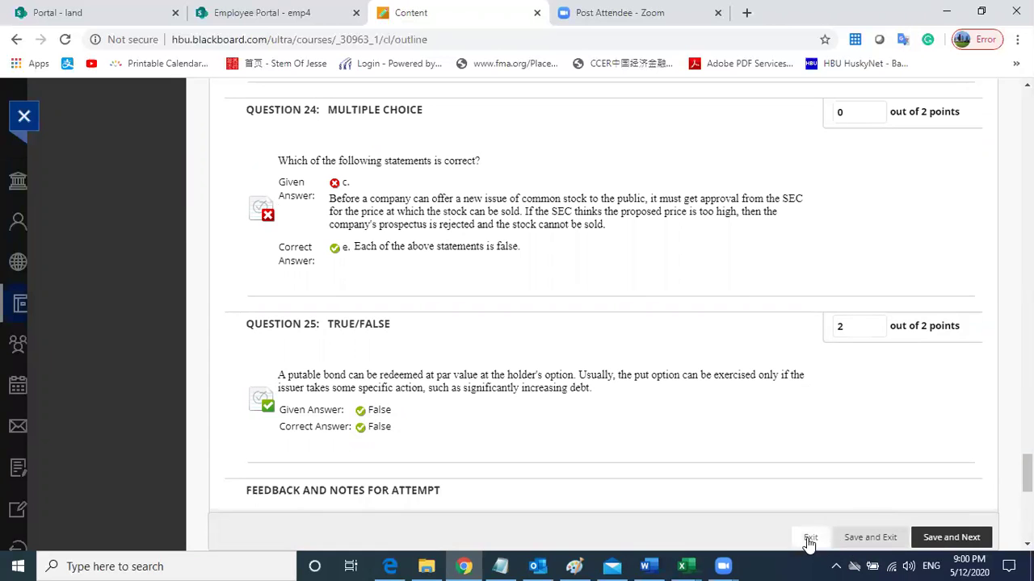
{"action": "left_click", "coordinate": [865, 539]}
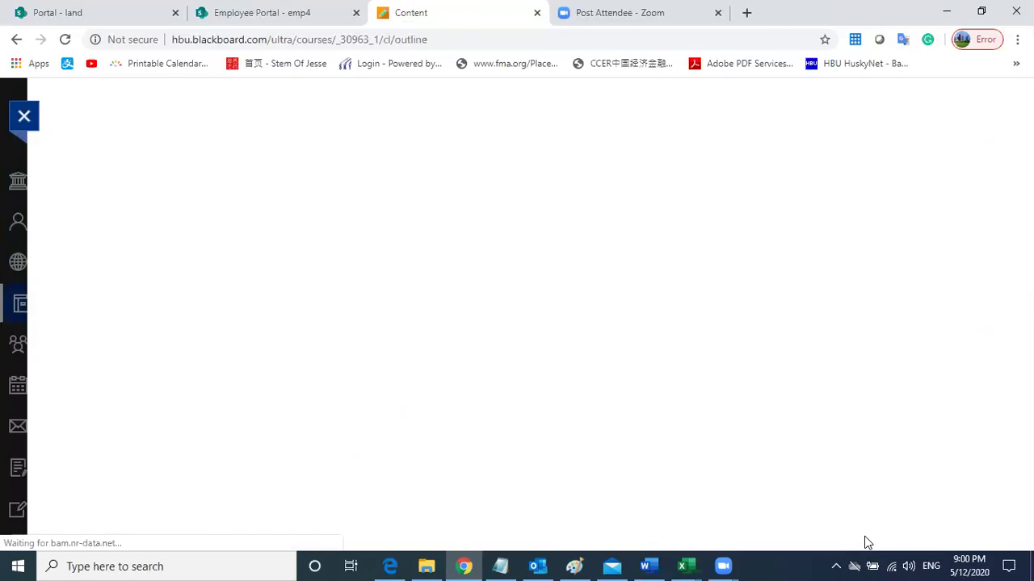
Look over the Grade Center entries and the course menu, and expand Course Tools in the Course Management area.
{"action": "scroll", "coordinate": [154, 366], "scroll_direction": "down", "scroll_amount": 5}
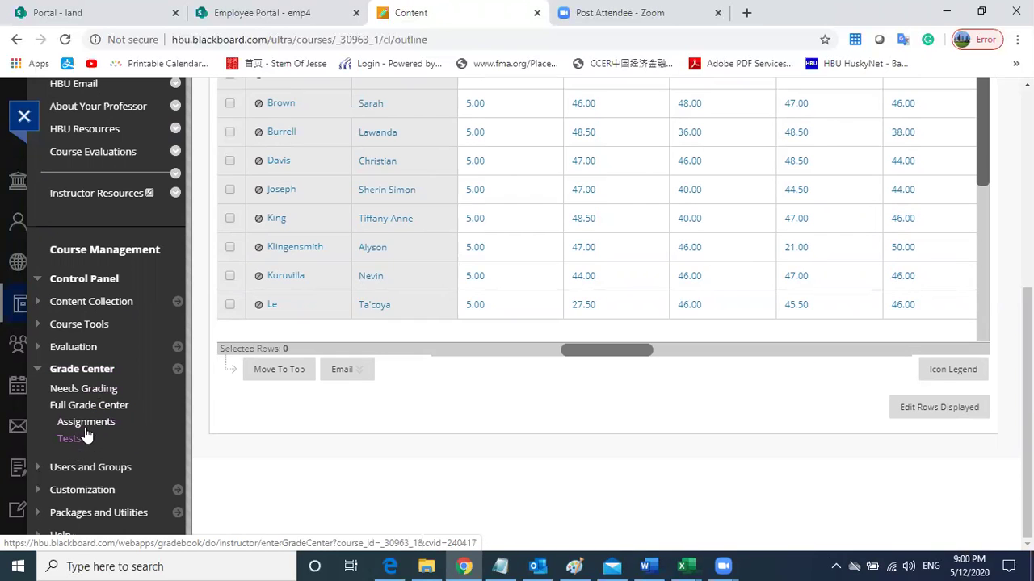
{"action": "scroll", "coordinate": [74, 440], "scroll_direction": "up", "scroll_amount": 2}
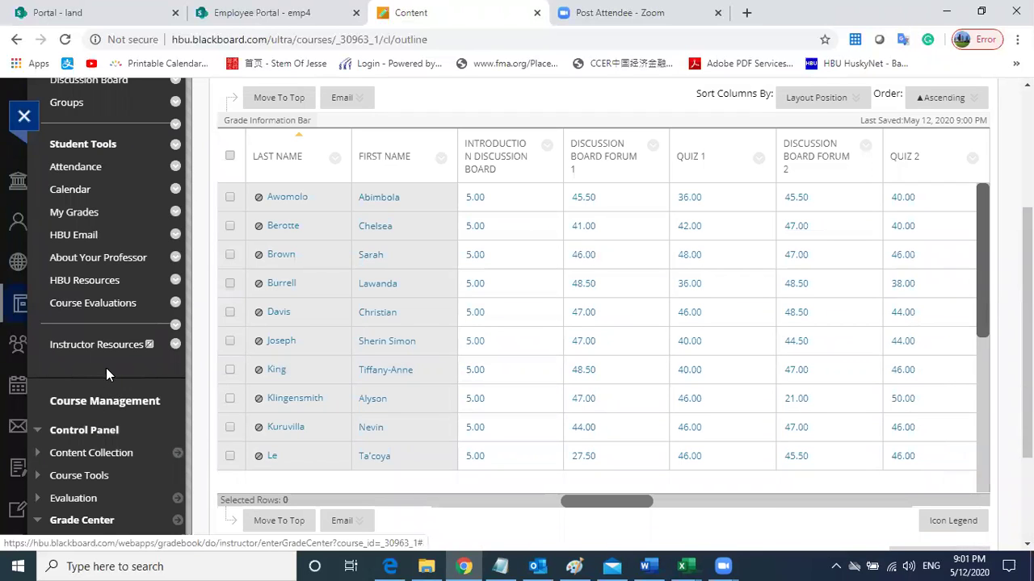
{"action": "scroll", "coordinate": [123, 277], "scroll_direction": "up", "scroll_amount": 2}
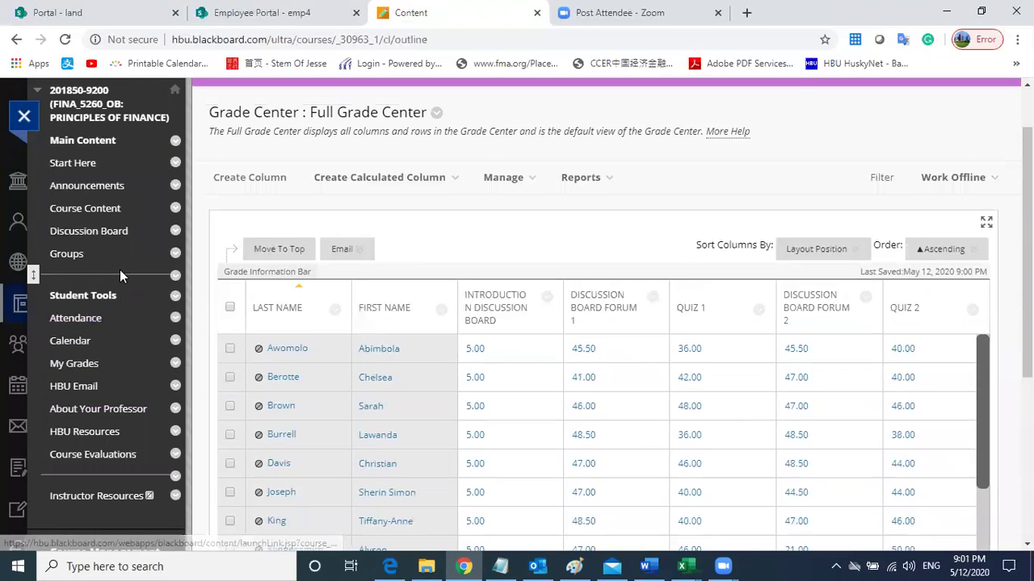
{"action": "scroll", "coordinate": [119, 271], "scroll_direction": "down", "scroll_amount": 4}
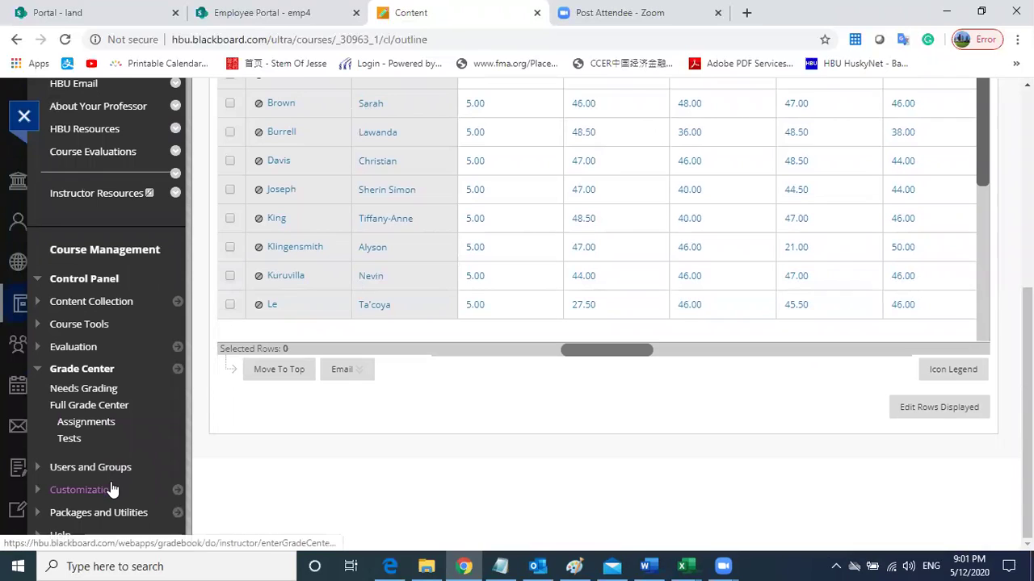
{"action": "left_click", "coordinate": [79, 325]}
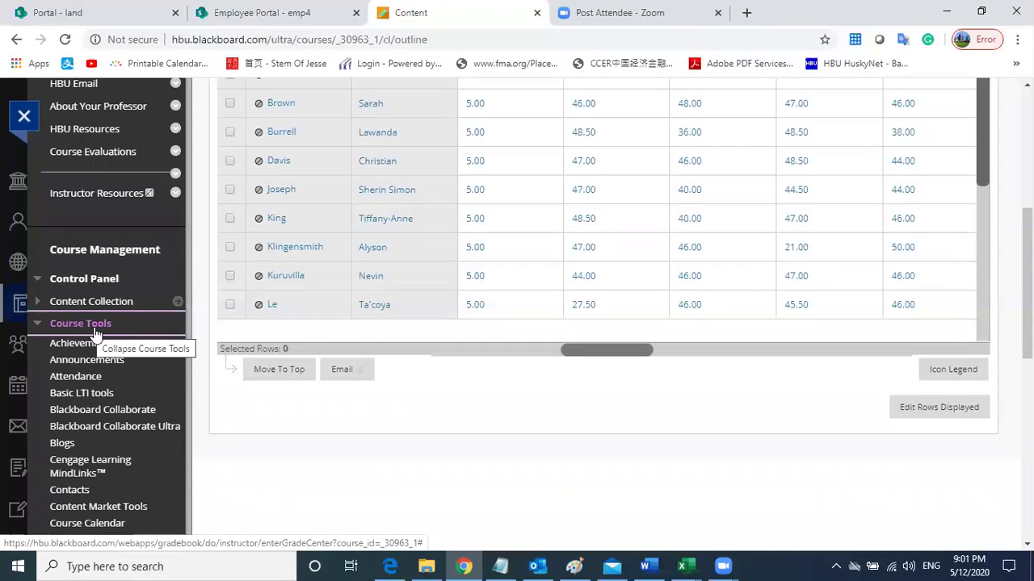
Open the course's question pools from Tests, Surveys, and Pools in Course Tools.
{"action": "scroll", "coordinate": [97, 335], "scroll_direction": "down", "scroll_amount": 4}
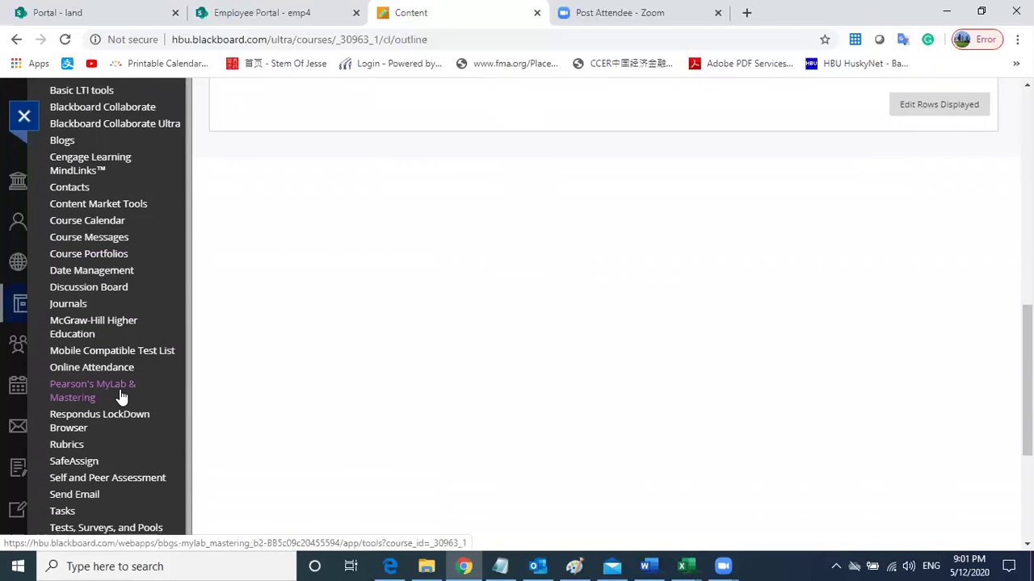
{"action": "scroll", "coordinate": [120, 396], "scroll_direction": "down", "scroll_amount": 2}
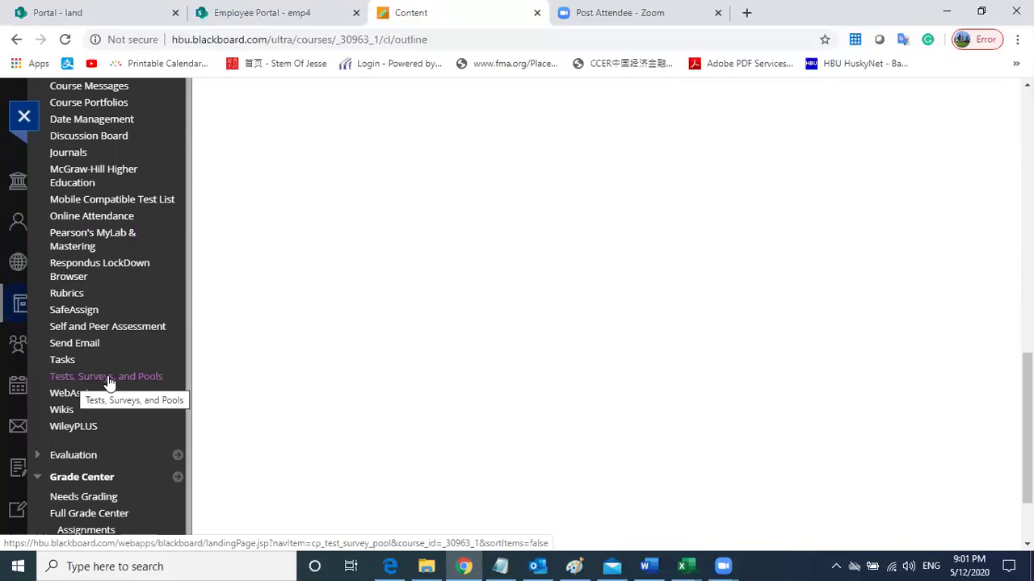
{"action": "left_click", "coordinate": [107, 381]}
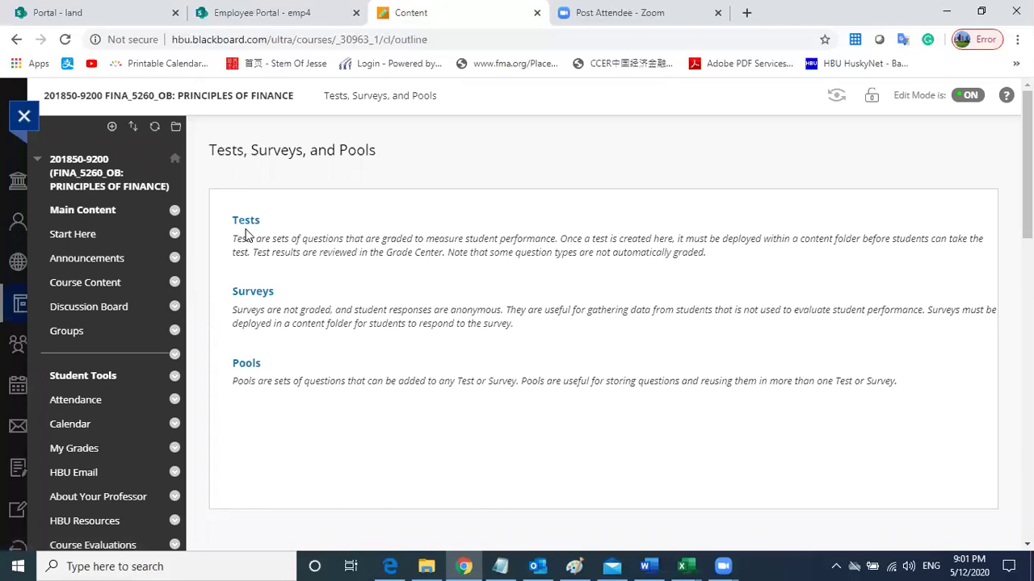
{"action": "left_click", "coordinate": [246, 364]}
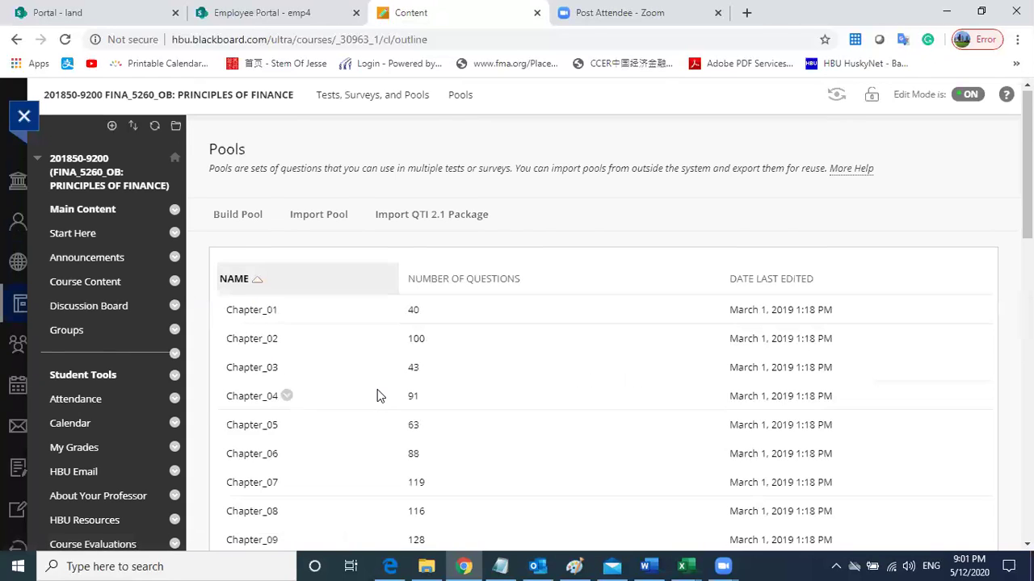
Open the Chapter_01 question pool for editing.
{"action": "scroll", "coordinate": [297, 190], "scroll_direction": "down", "scroll_amount": 2}
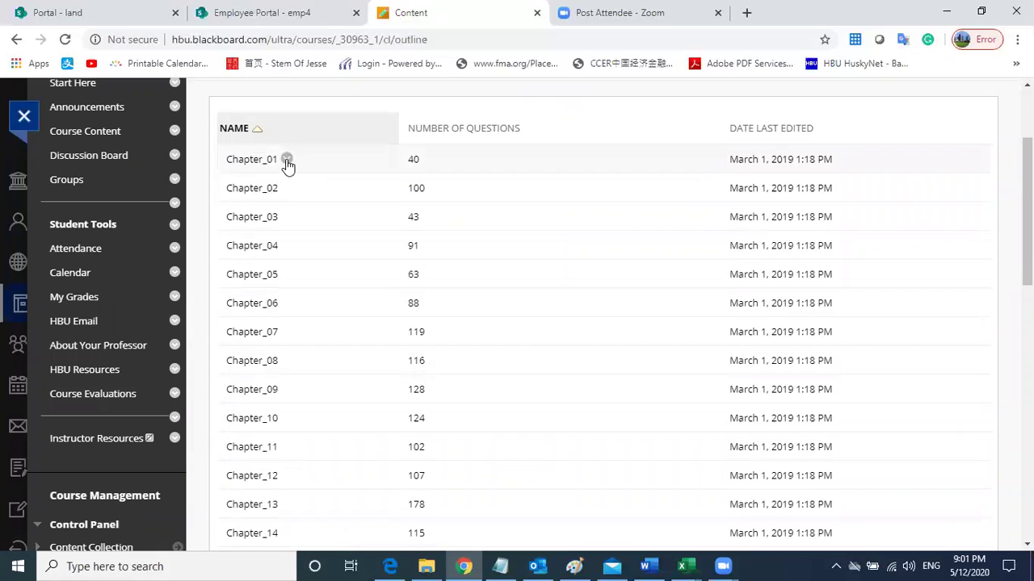
{"action": "left_click", "coordinate": [286, 159]}
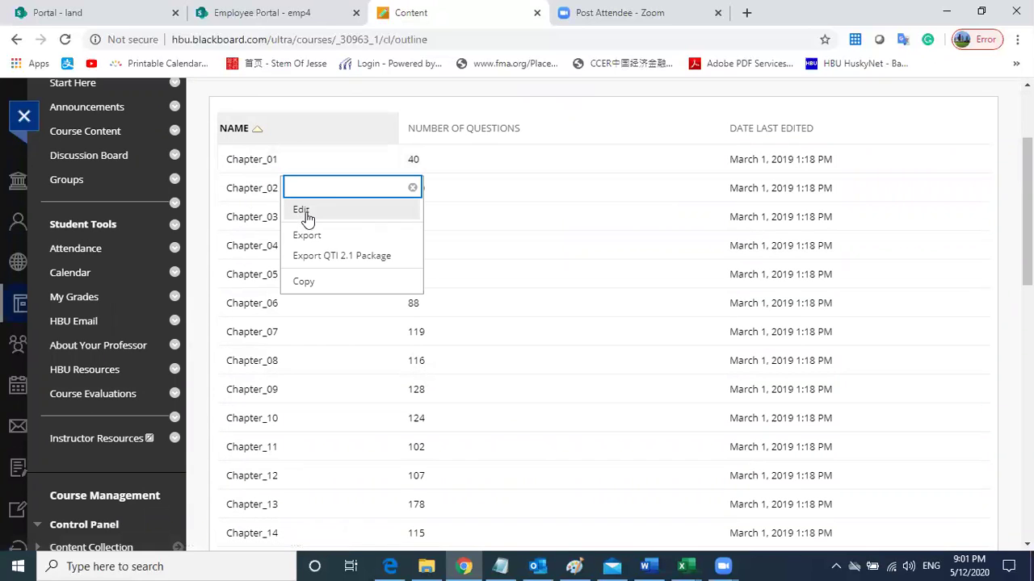
{"action": "left_click", "coordinate": [305, 213]}
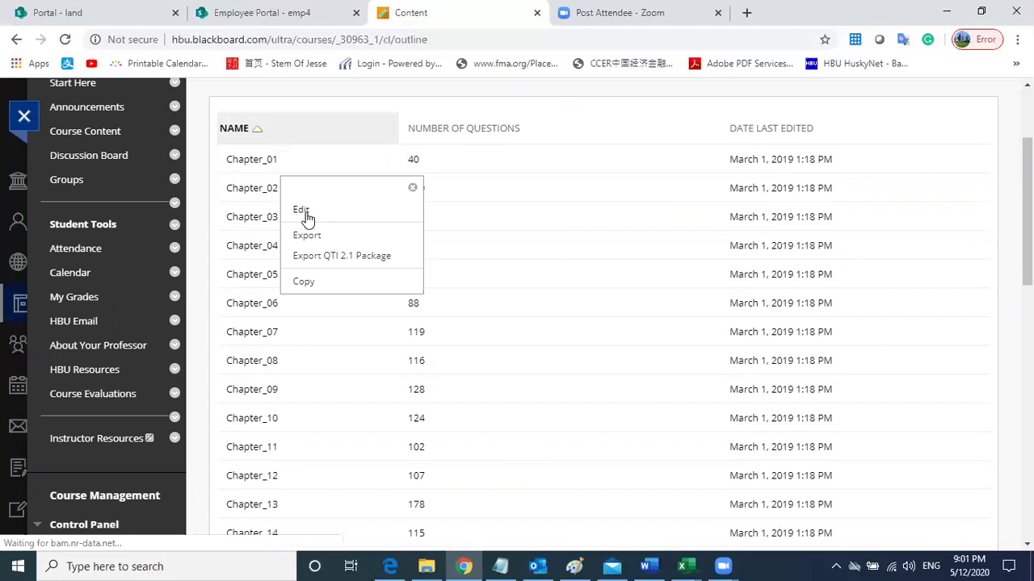
Open the pool's first multiple choice question, about factors in the trend toward globalization, for editing.
{"action": "scroll", "coordinate": [549, 330], "scroll_direction": "down", "scroll_amount": 5}
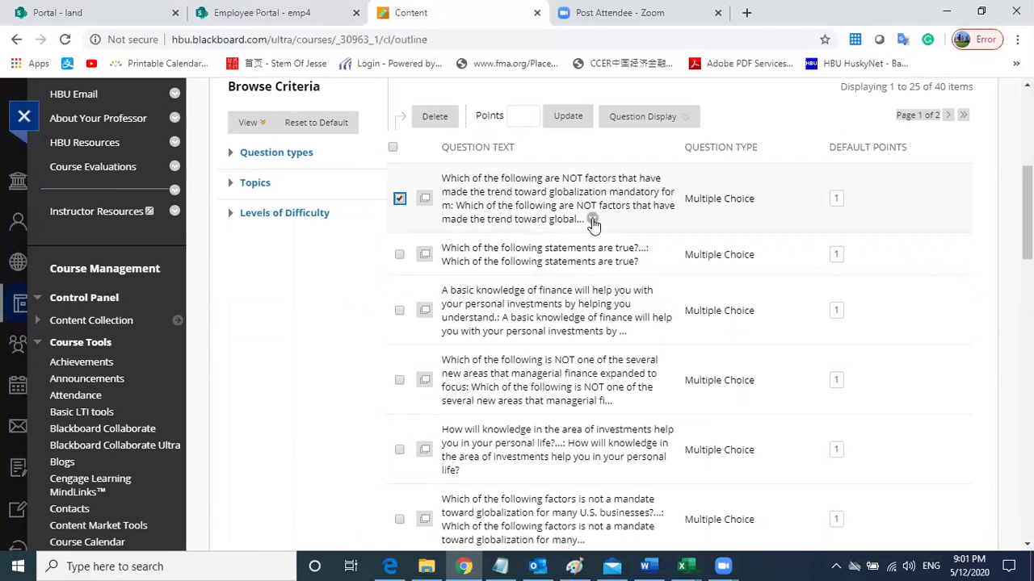
{"action": "left_click", "coordinate": [592, 219]}
{"action": "left_click", "coordinate": [621, 147]}
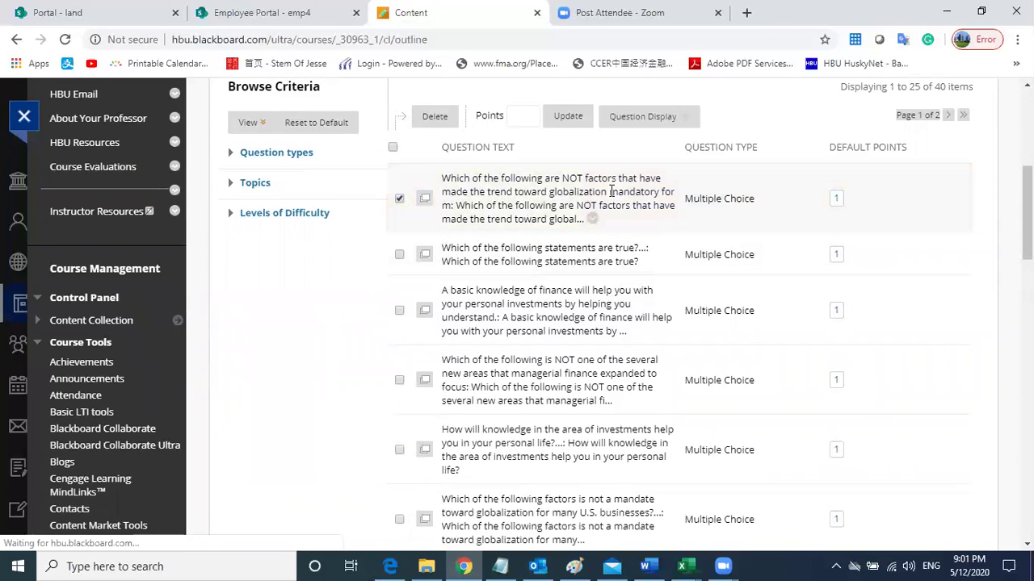
Examine the question's title, text, options, answer choices and response feedback fields, and cancel out of the question without submitting changes.
{"action": "scroll", "coordinate": [520, 328], "scroll_direction": "down", "scroll_amount": 3}
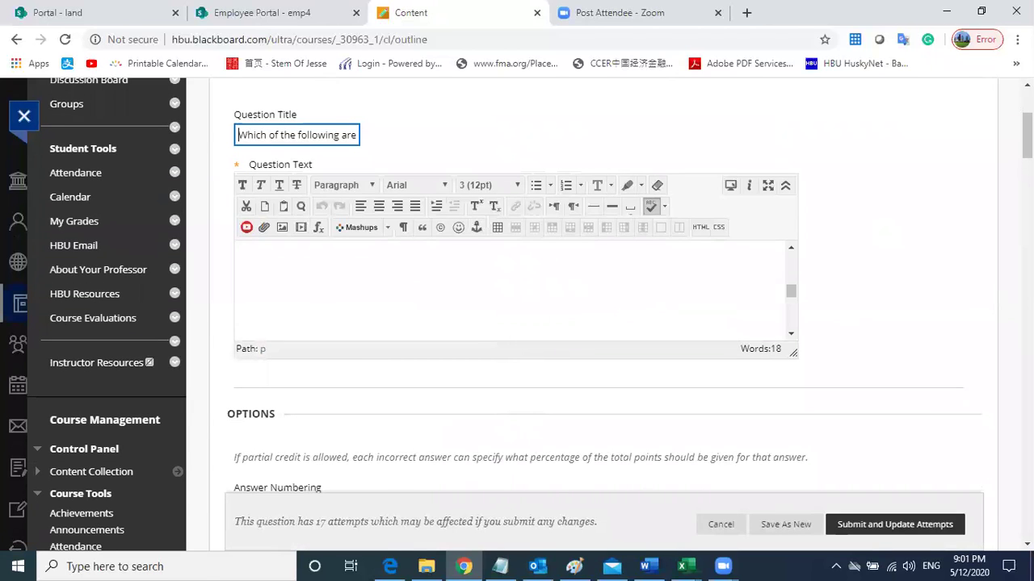
{"action": "scroll", "coordinate": [676, 329], "scroll_direction": "down", "scroll_amount": 8}
{"action": "scroll", "coordinate": [527, 307], "scroll_direction": "down", "scroll_amount": 20}
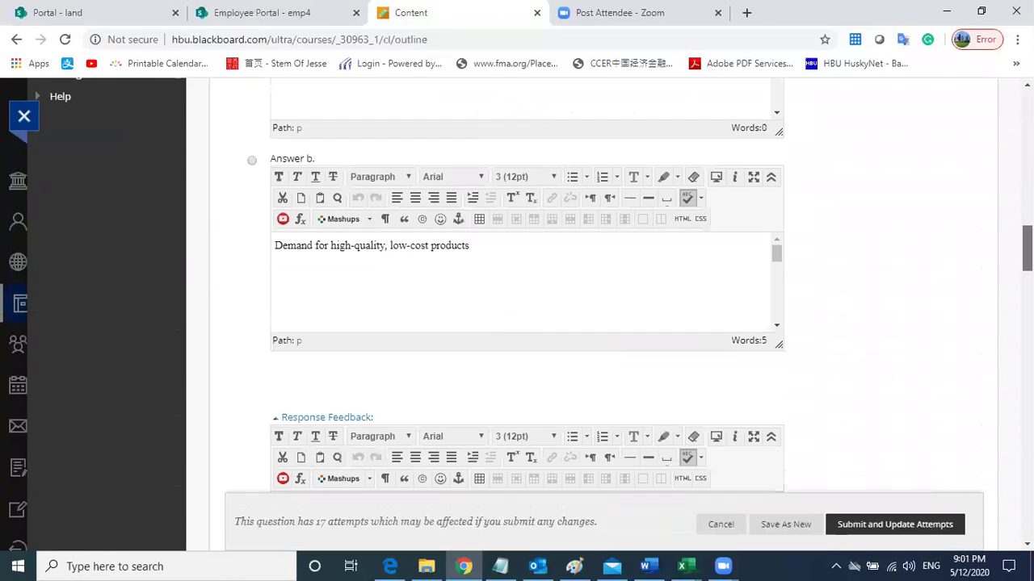
{"action": "scroll", "coordinate": [527, 323], "scroll_direction": "down", "scroll_amount": 5}
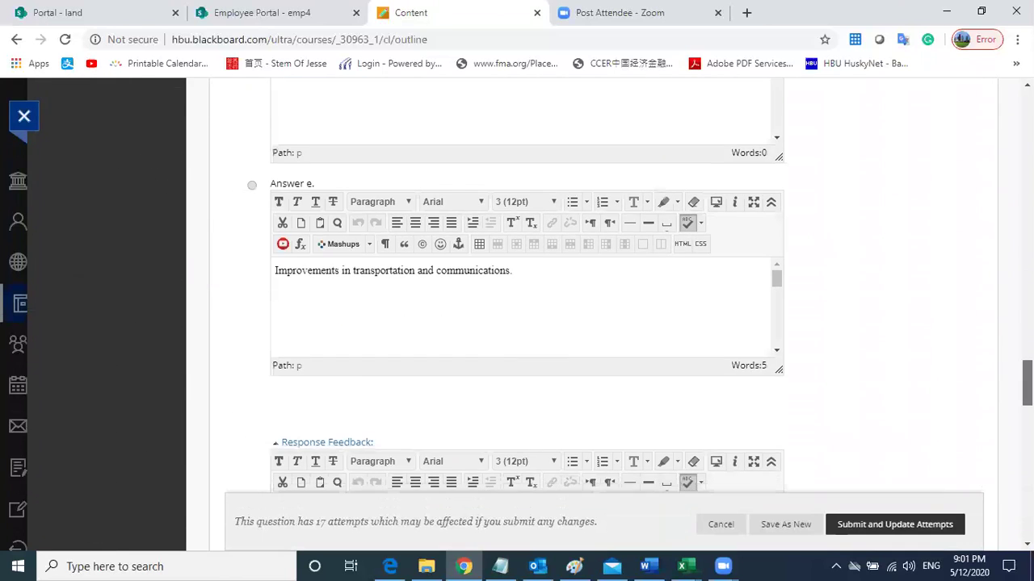
{"action": "scroll", "coordinate": [667, 389], "scroll_direction": "up", "scroll_amount": 20}
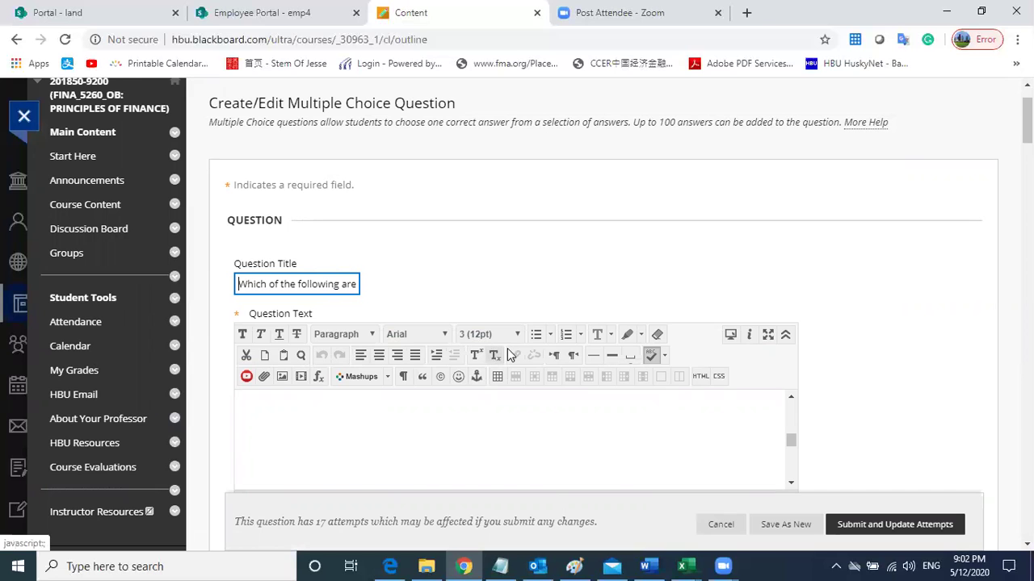
{"action": "left_click", "coordinate": [721, 527]}
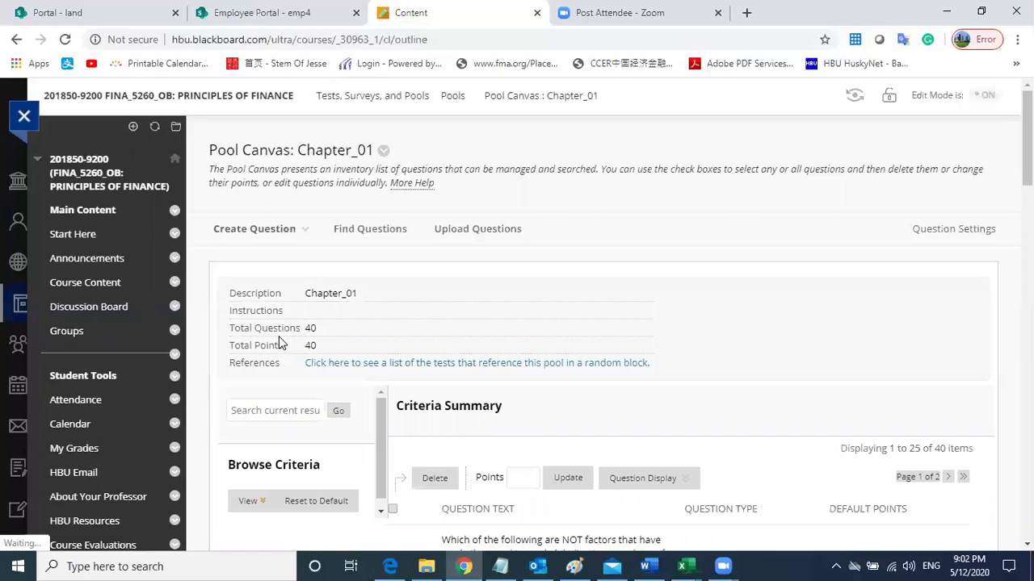